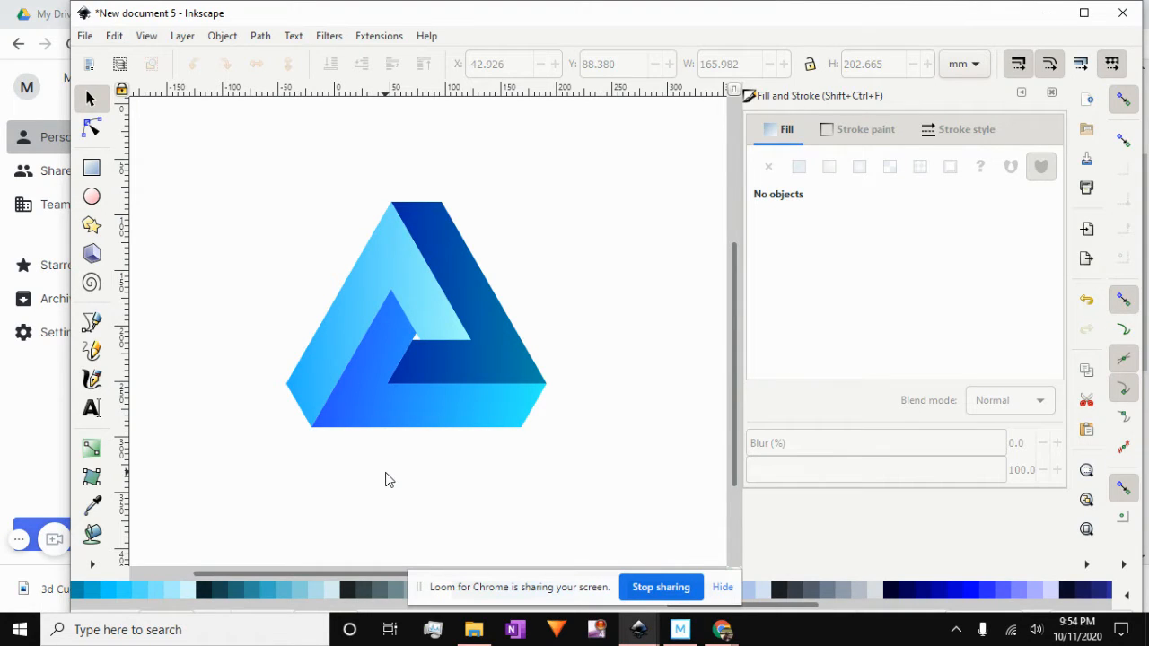
- Switch to the blank Inkscape document named New document 6
{"action": "left_click", "coordinate": [638, 629]}
{"action": "left_click", "coordinate": [772, 564]}
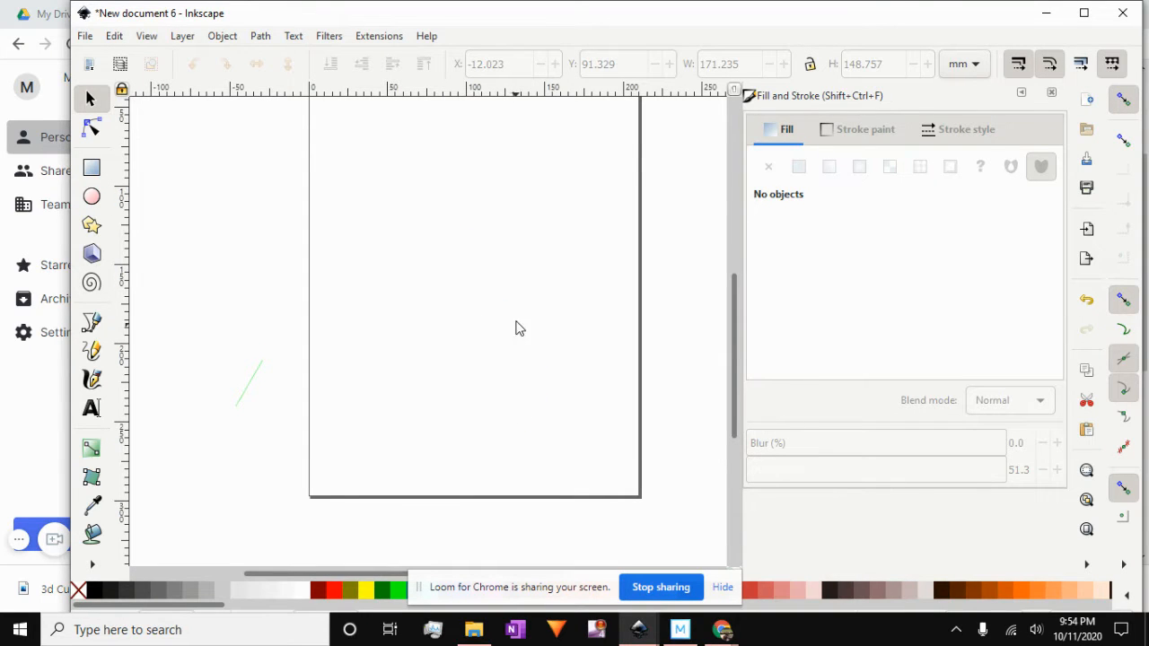
{"action": "scroll", "coordinate": [411, 345], "scroll_direction": "up", "scroll_amount": 3}
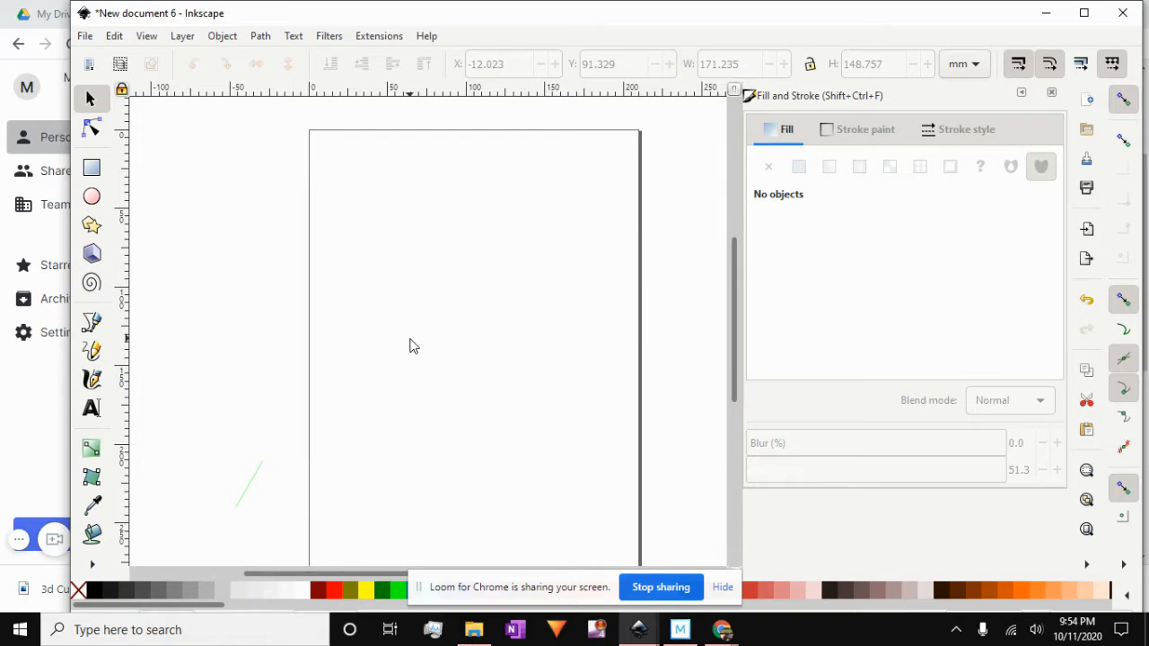
{"action": "scroll", "coordinate": [411, 345], "scroll_direction": "down", "scroll_amount": 1, "text": "ctrl"}
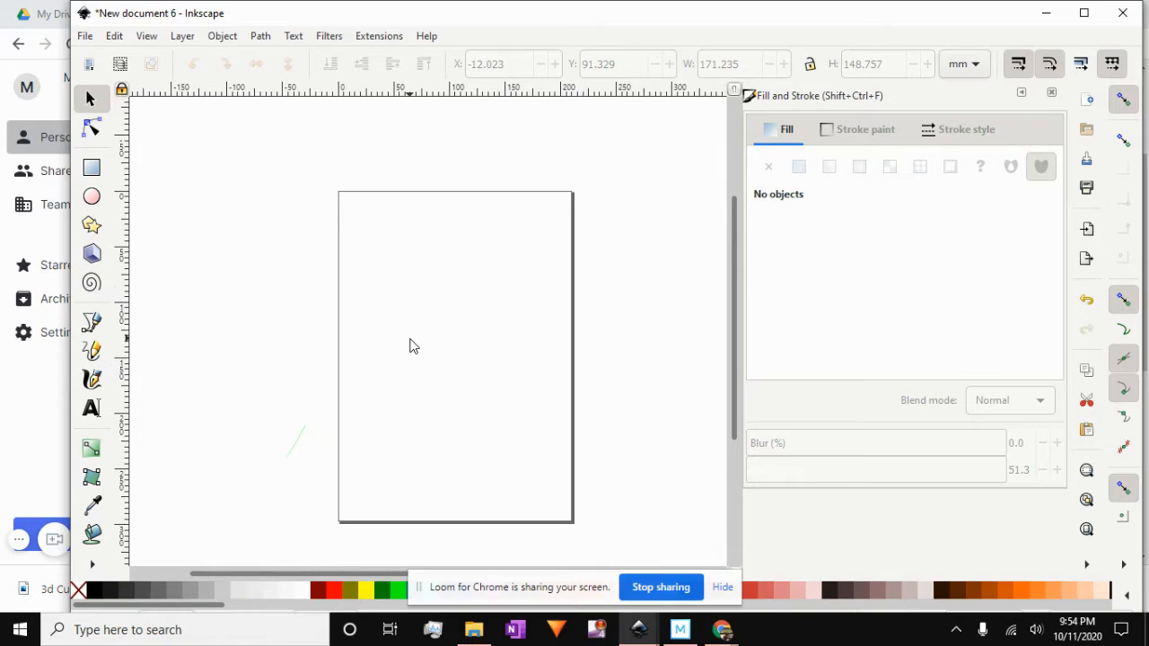
- Hide the page border through the document properties and close the Fill and Stroke settings
{"action": "left_click", "coordinate": [86, 37]}
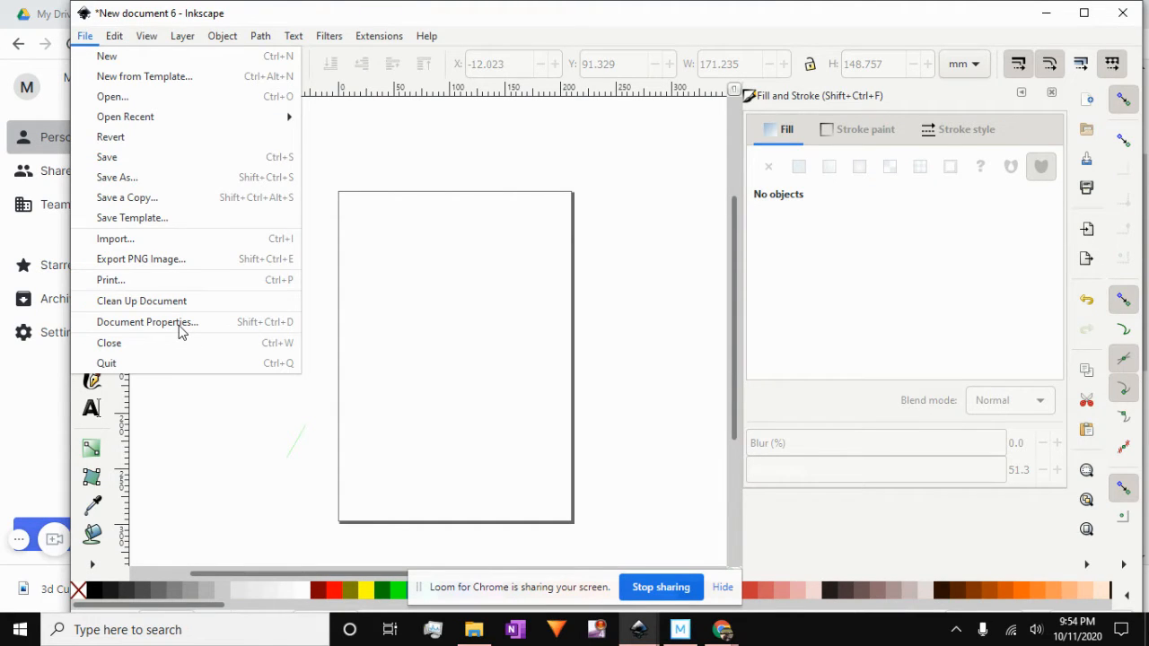
{"action": "left_click", "coordinate": [148, 322]}
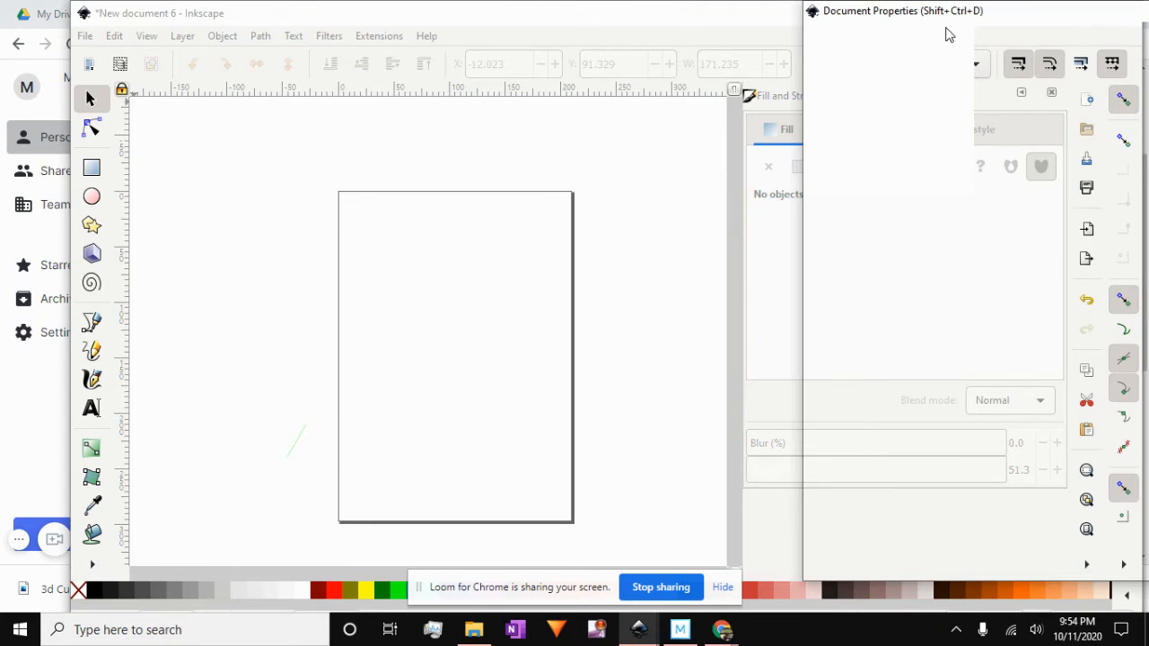
{"action": "left_click_drag", "start_coordinate": [1008, 12], "coordinate": [736, 21]}
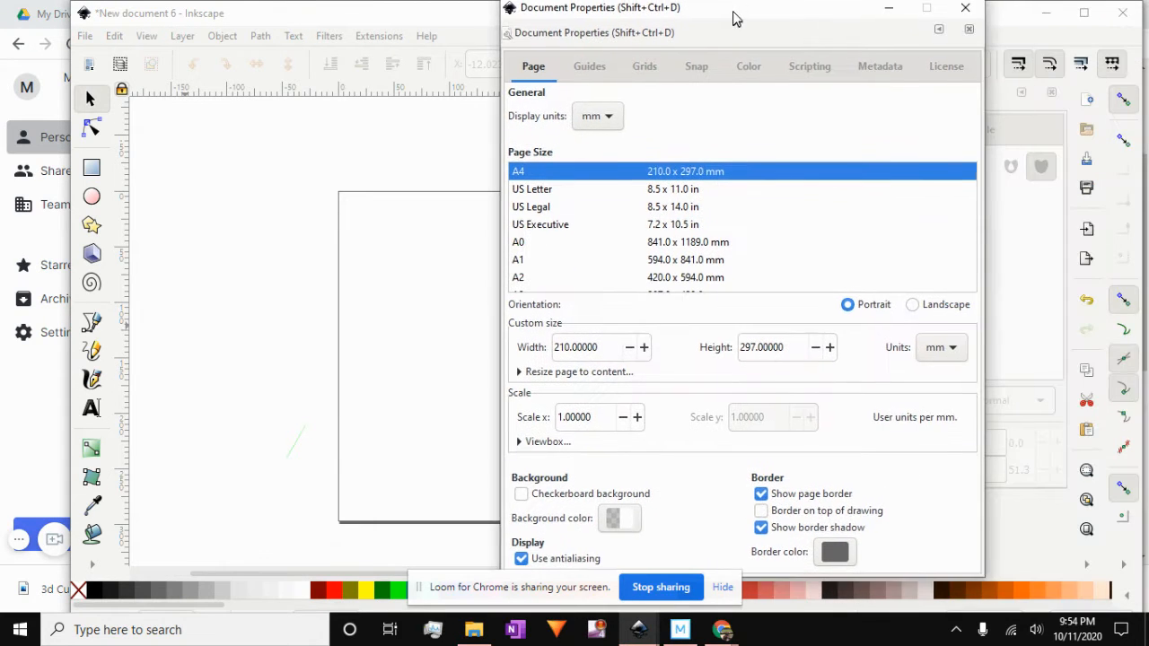
{"action": "left_click", "coordinate": [761, 498]}
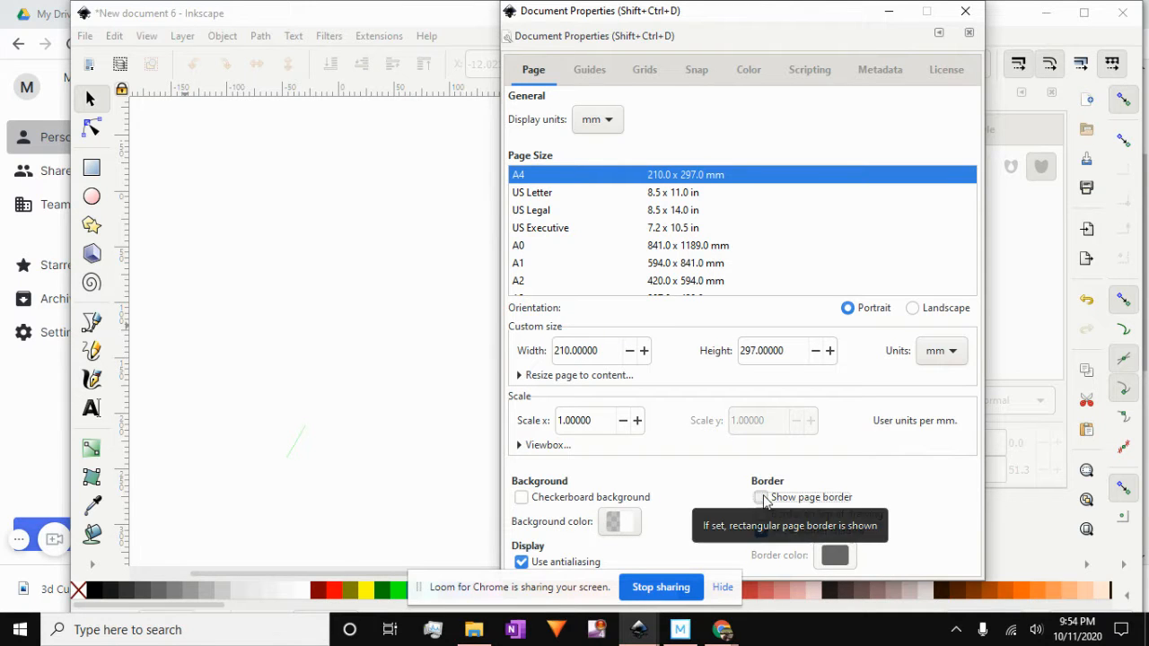
{"action": "left_click", "coordinate": [965, 11]}
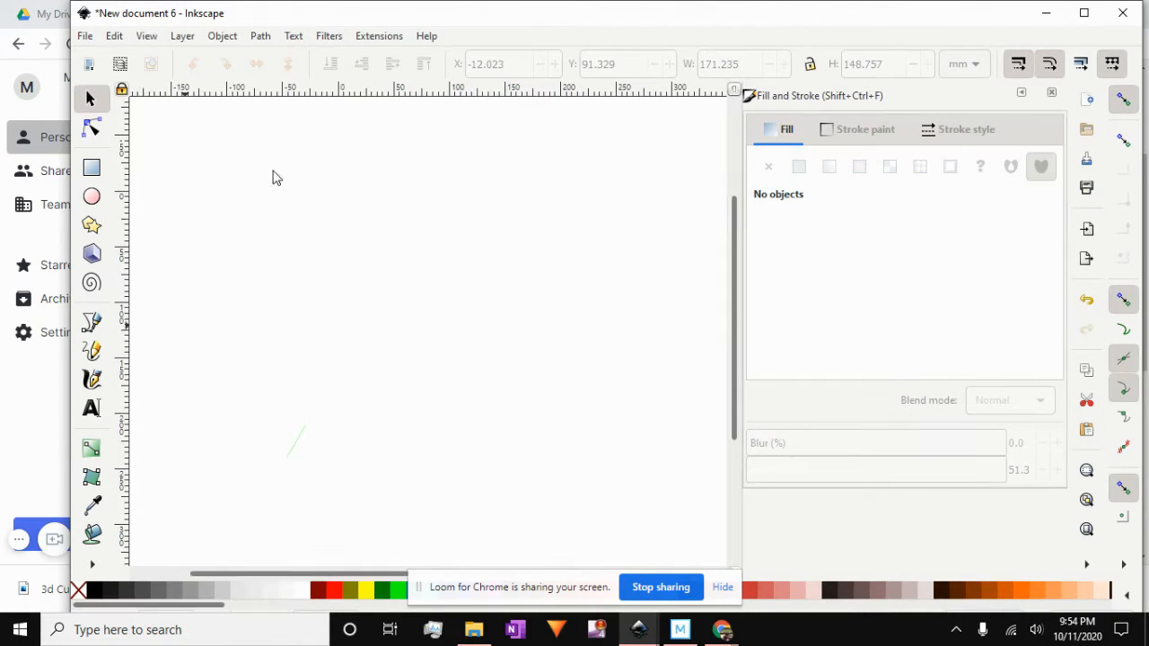
{"action": "left_click", "coordinate": [1052, 95]}
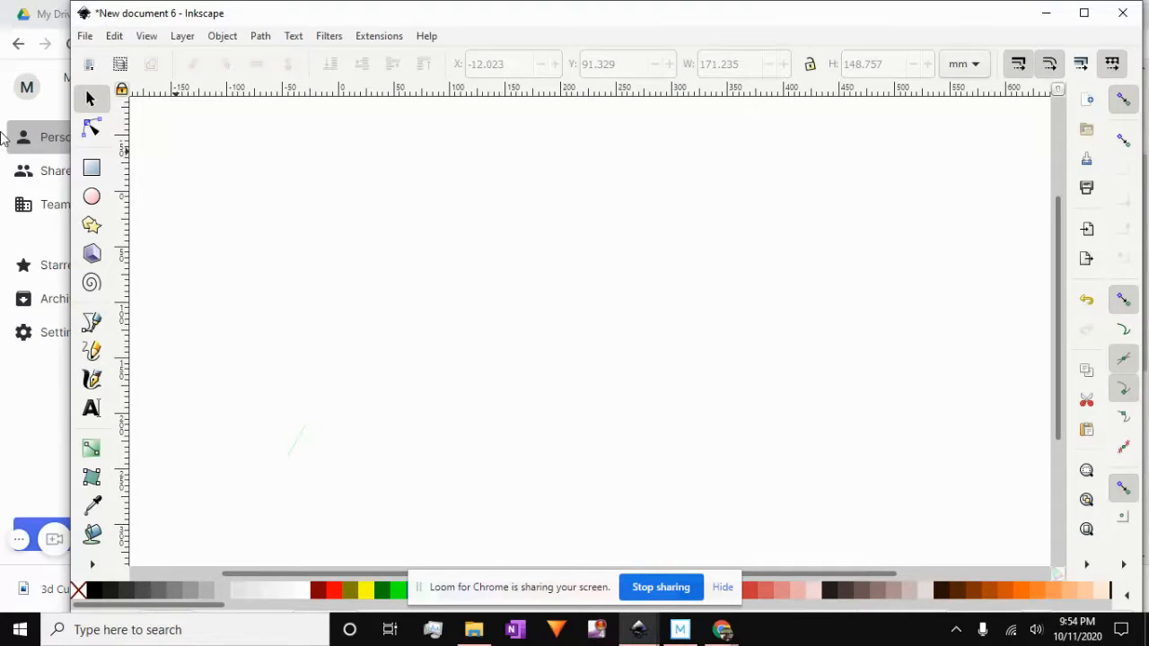
- Draw an upright three-cornered polygon about 177 mm wide and 153 mm high with its apex straight above the centre
{"action": "left_click", "coordinate": [94, 229]}
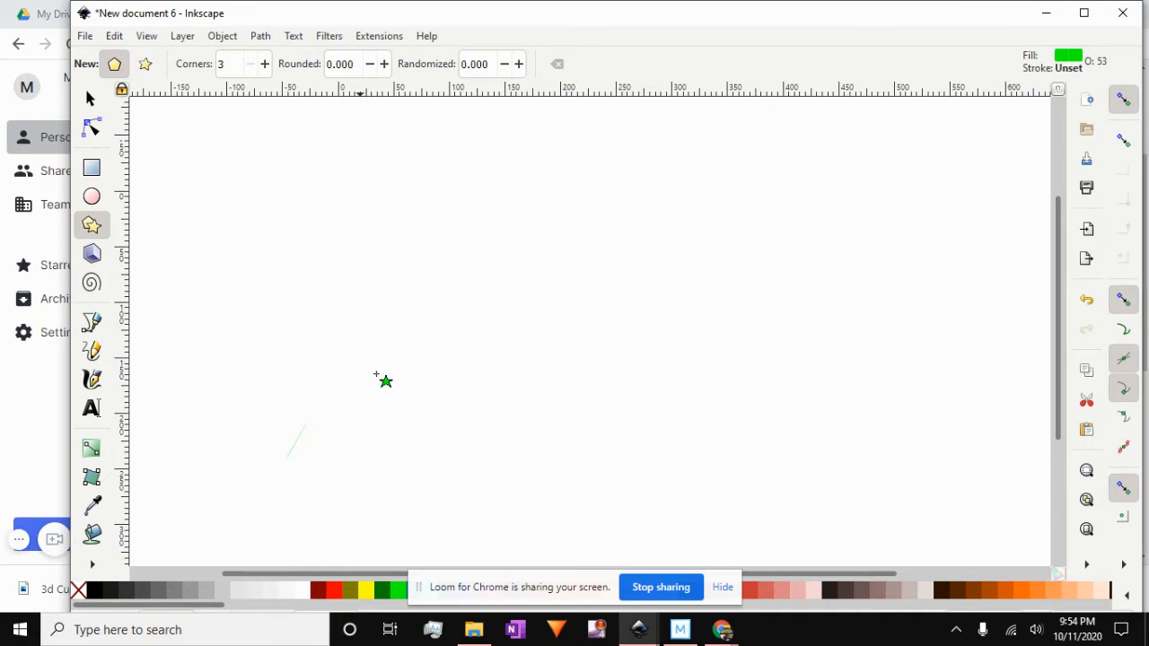
{"action": "left_click_drag", "start_coordinate": [437, 400], "coordinate": [436, 287]}
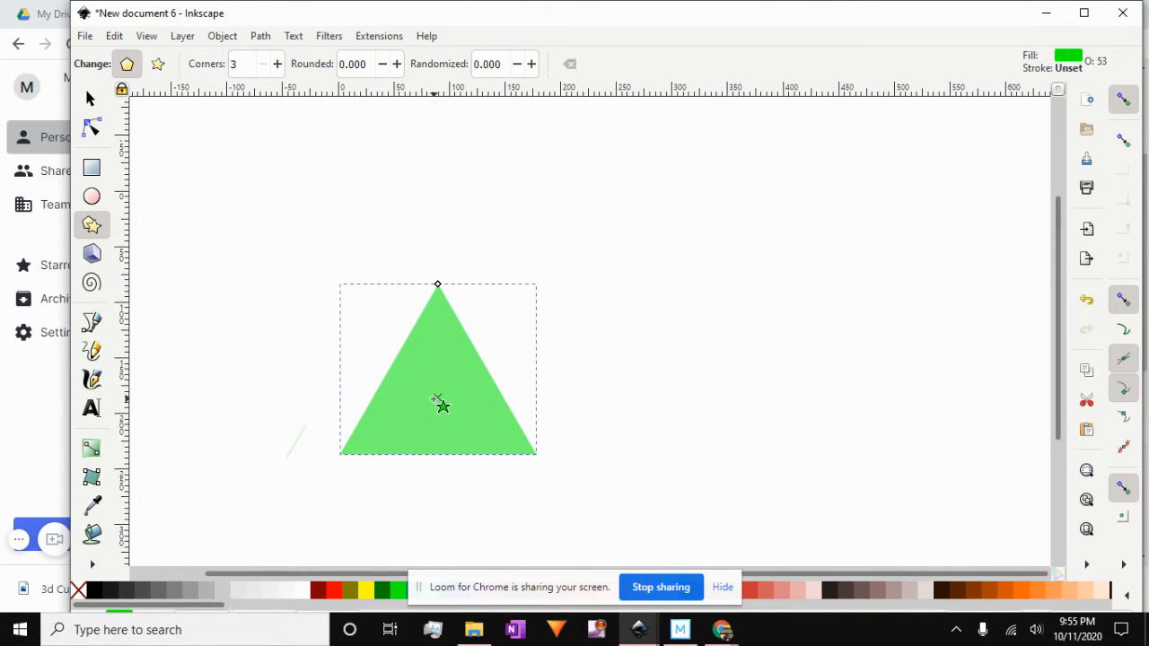
{"action": "scroll", "coordinate": [440, 404], "scroll_direction": "up", "scroll_amount": 2}
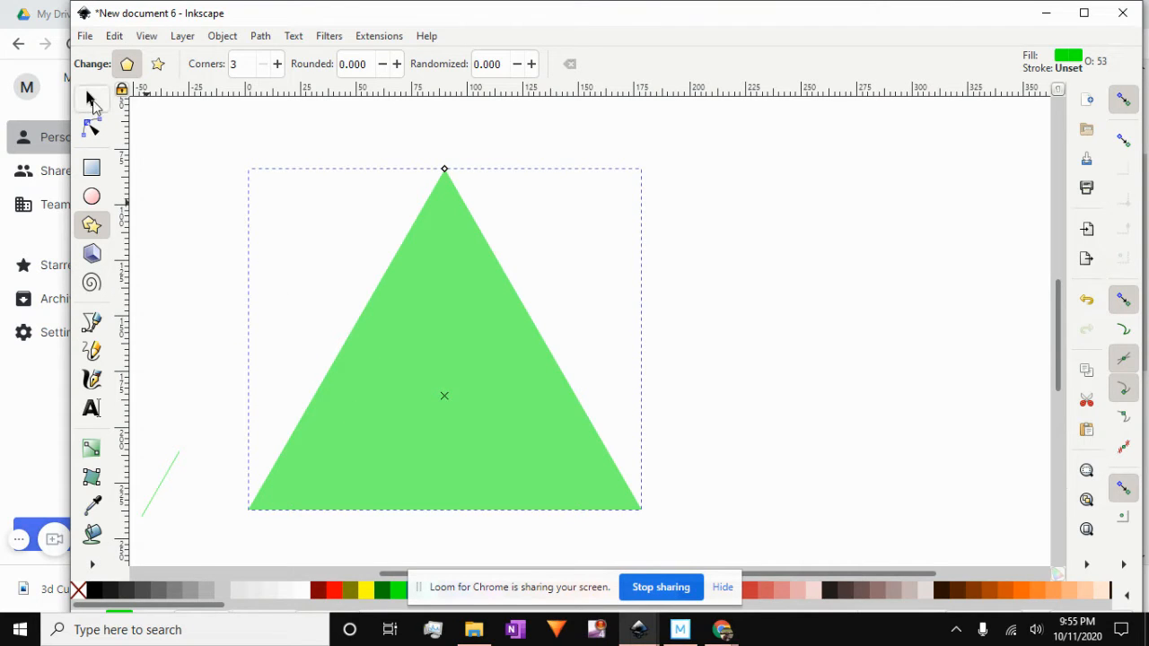
- Set the green triangle's opacity to about 49.7% in its fill and stroke settings
{"action": "left_click", "coordinate": [93, 103]}
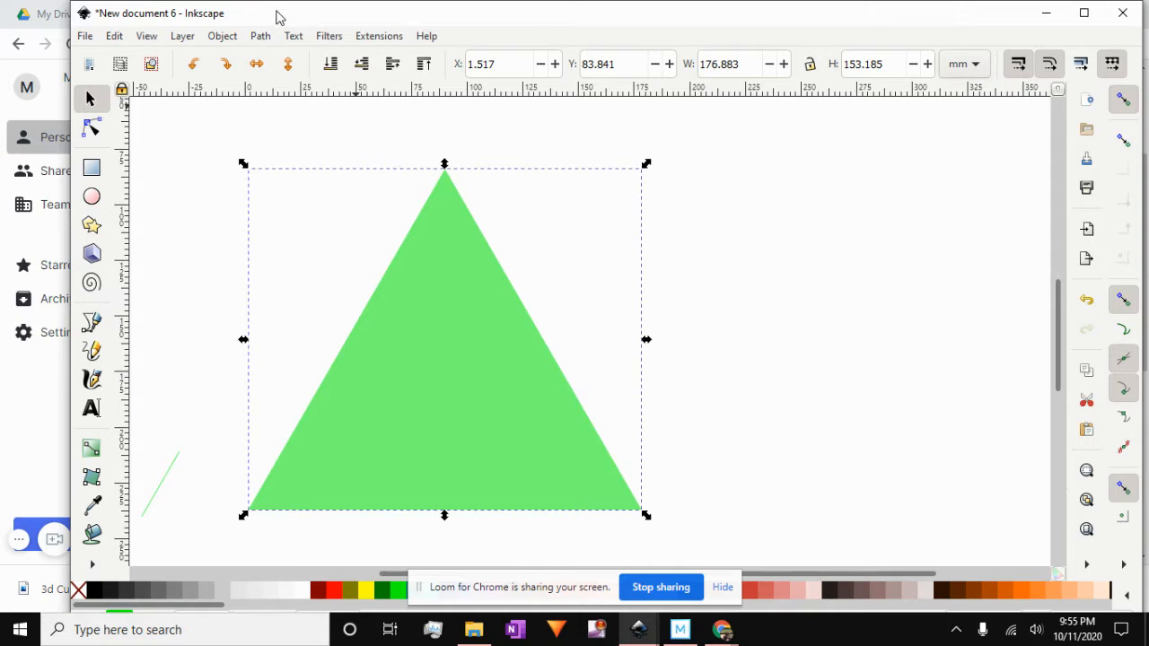
{"action": "left_click", "coordinate": [223, 38]}
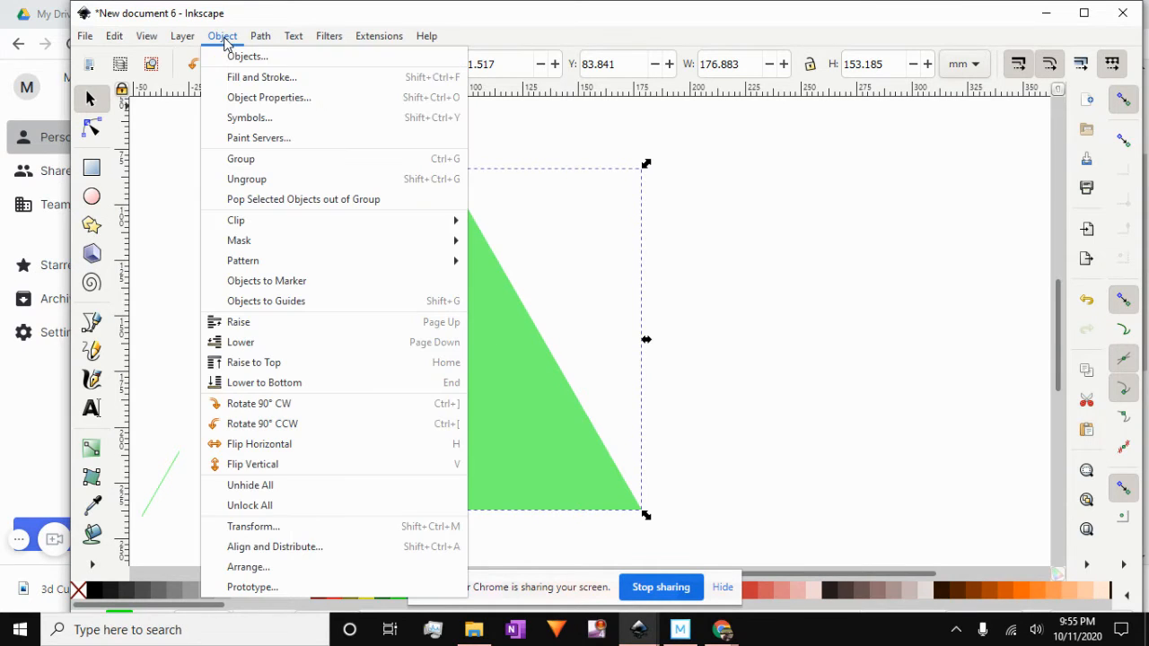
{"action": "left_click", "coordinate": [263, 79]}
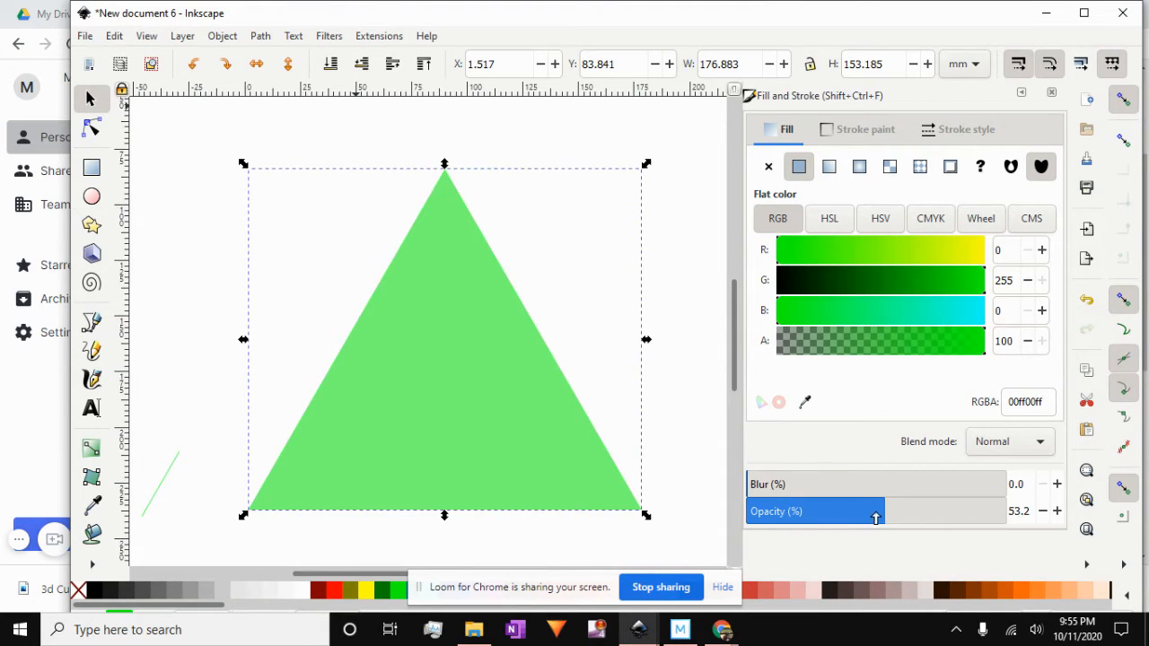
{"action": "left_click_drag", "start_coordinate": [885, 508], "coordinate": [1012, 509]}
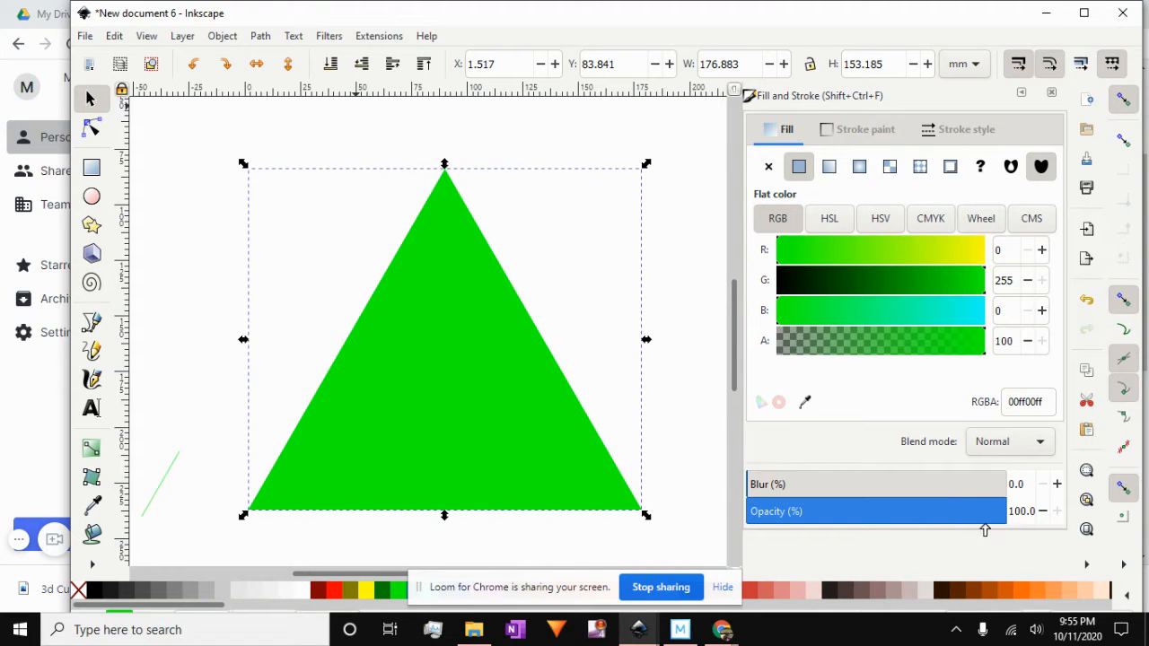
{"action": "left_click", "coordinate": [871, 509]}
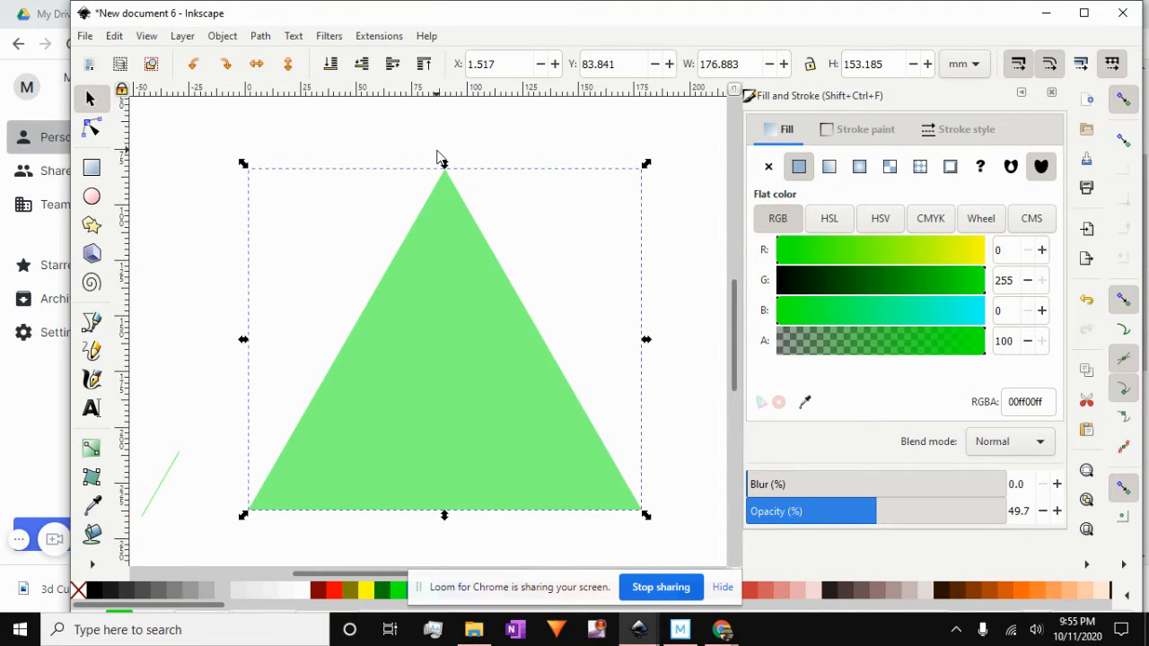
- Duplicate the triangle and move the copy about 30 mm horizontally to the right, keeping the bases aligned
{"action": "scroll", "coordinate": [480, 250], "scroll_direction": "down", "scroll_amount": 1, "text": "ctrl"}
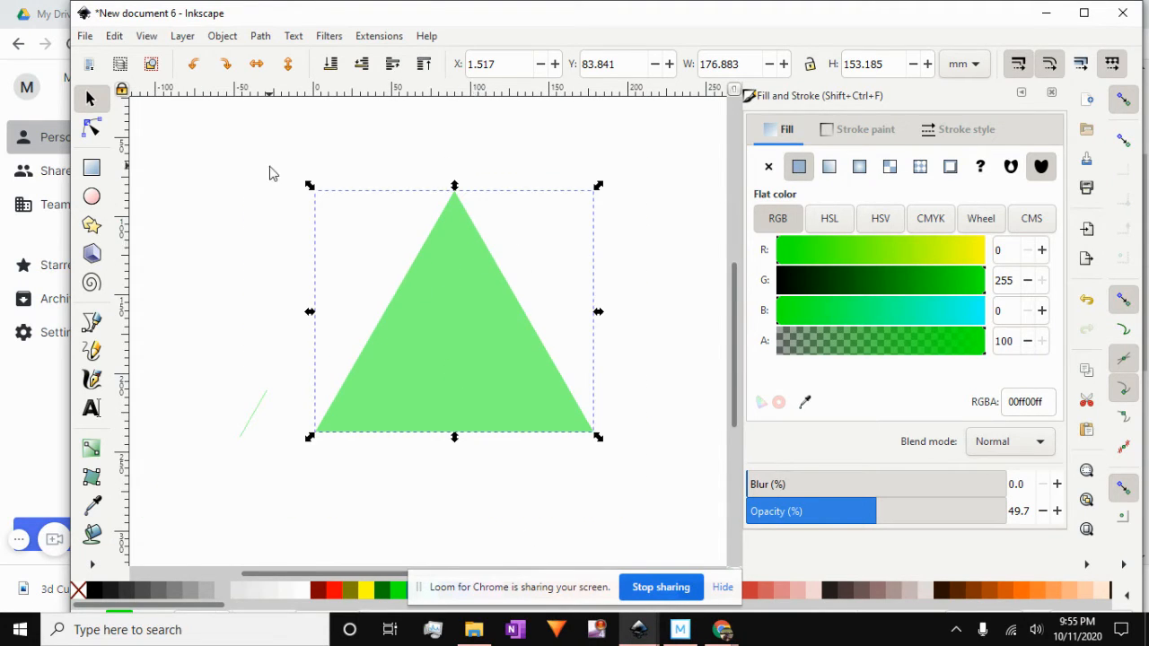
{"action": "right_click", "coordinate": [446, 271]}
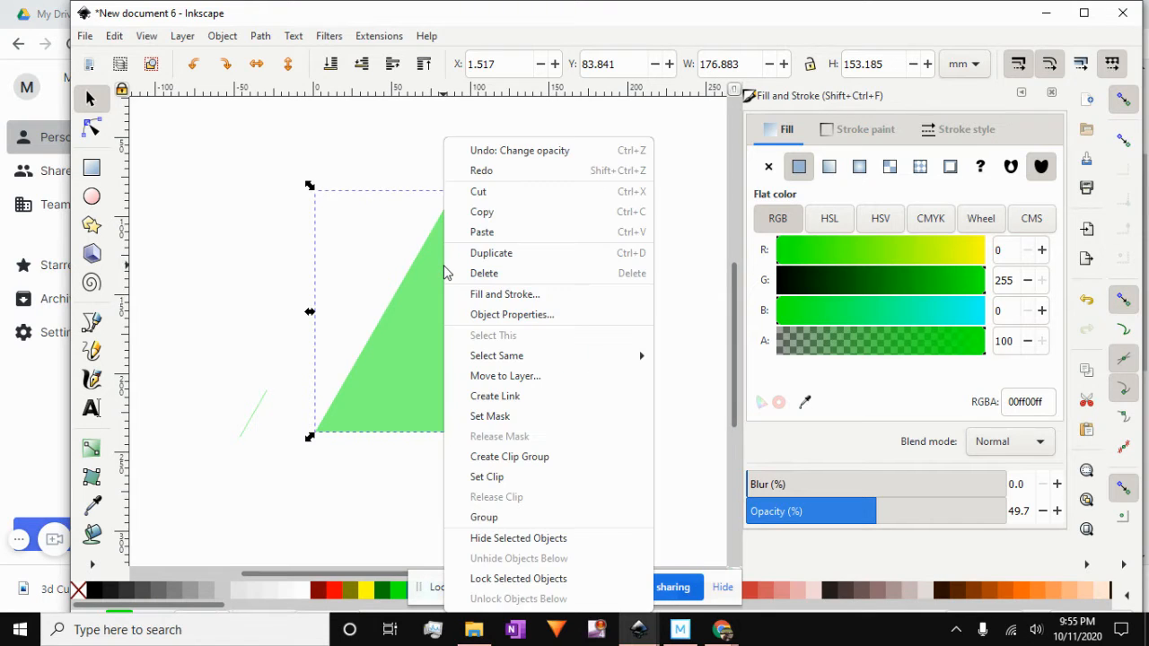
{"action": "left_click", "coordinate": [510, 261]}
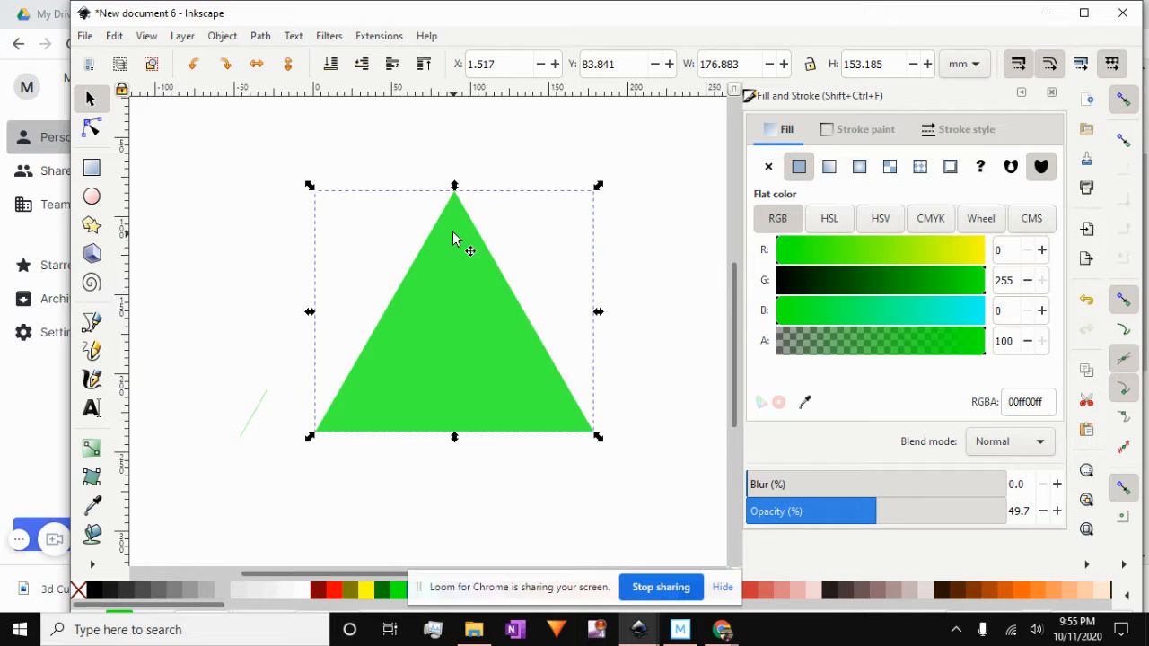
{"action": "left_click_drag", "start_coordinate": [455, 228], "coordinate": [507, 236]}
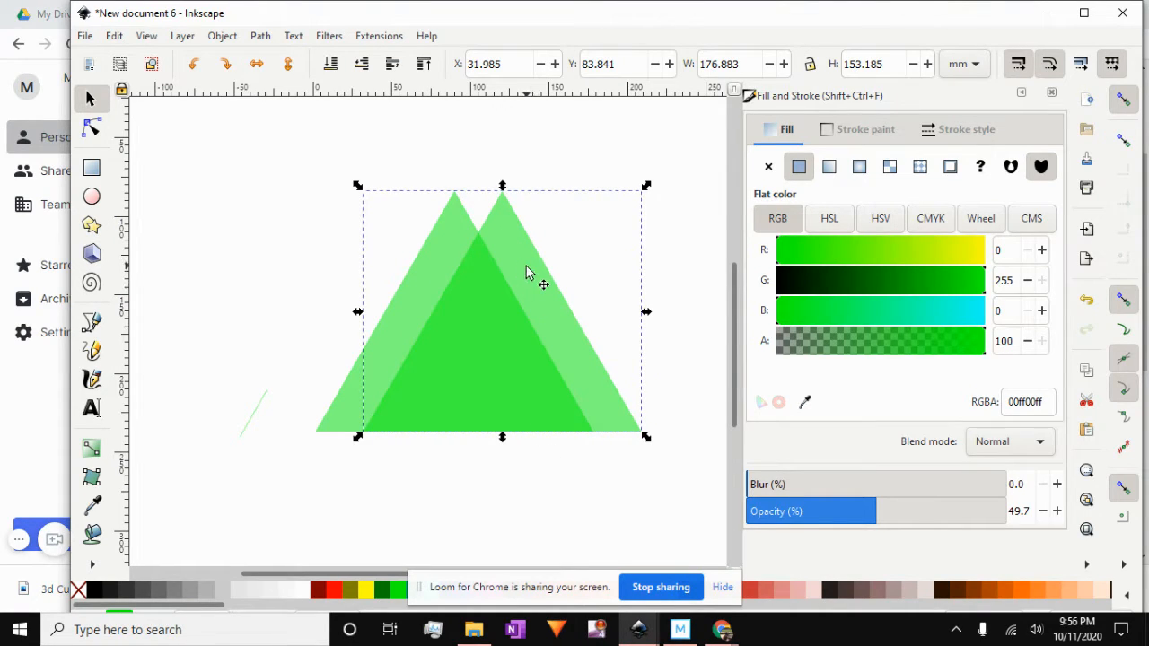
- Duplicate the shifted triangle, enable snapping to path intersections, and snap the copy's apex to where the first two triangles' sides cross
{"action": "right_click", "coordinate": [510, 237]}
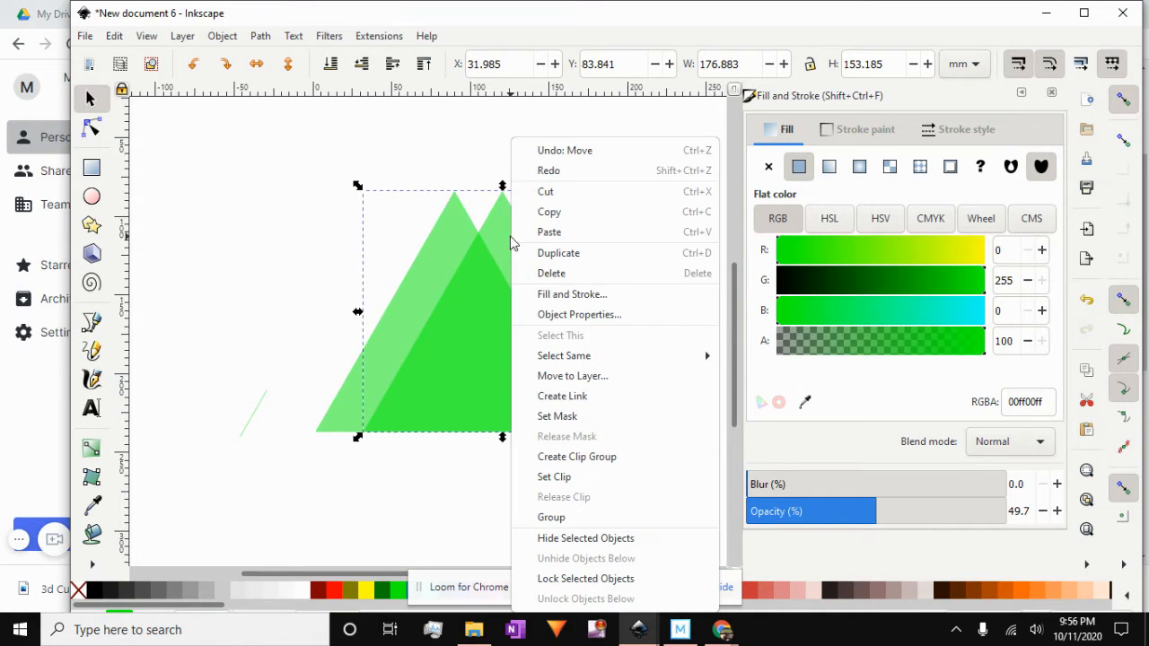
{"action": "left_click", "coordinate": [565, 259]}
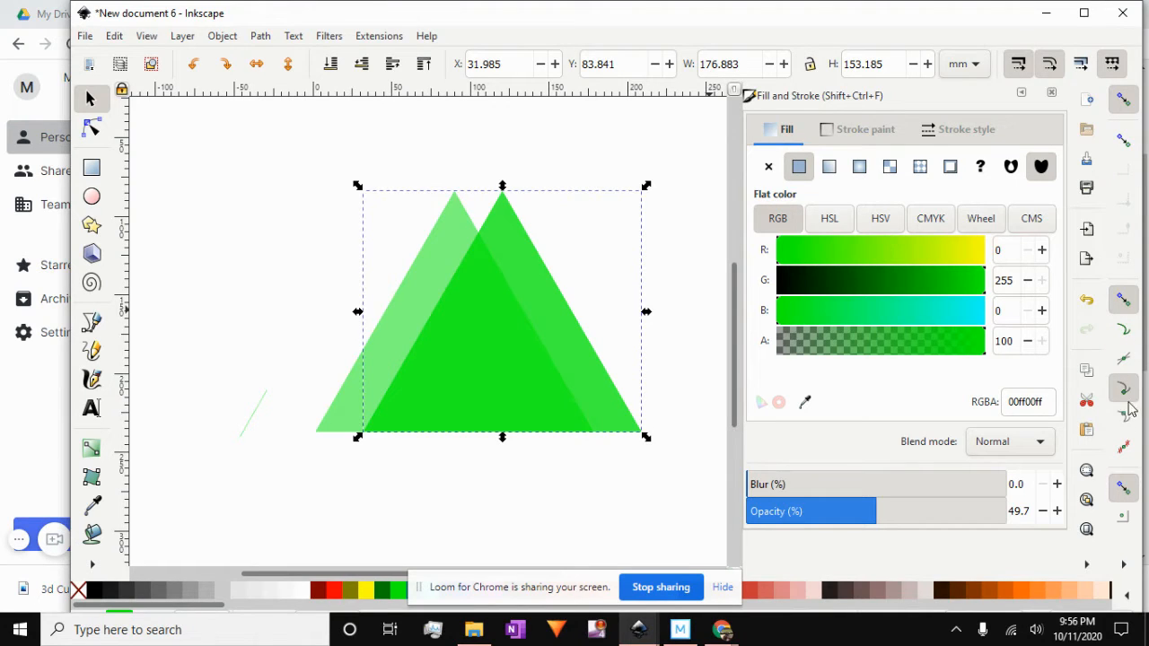
{"action": "left_click", "coordinate": [1125, 302]}
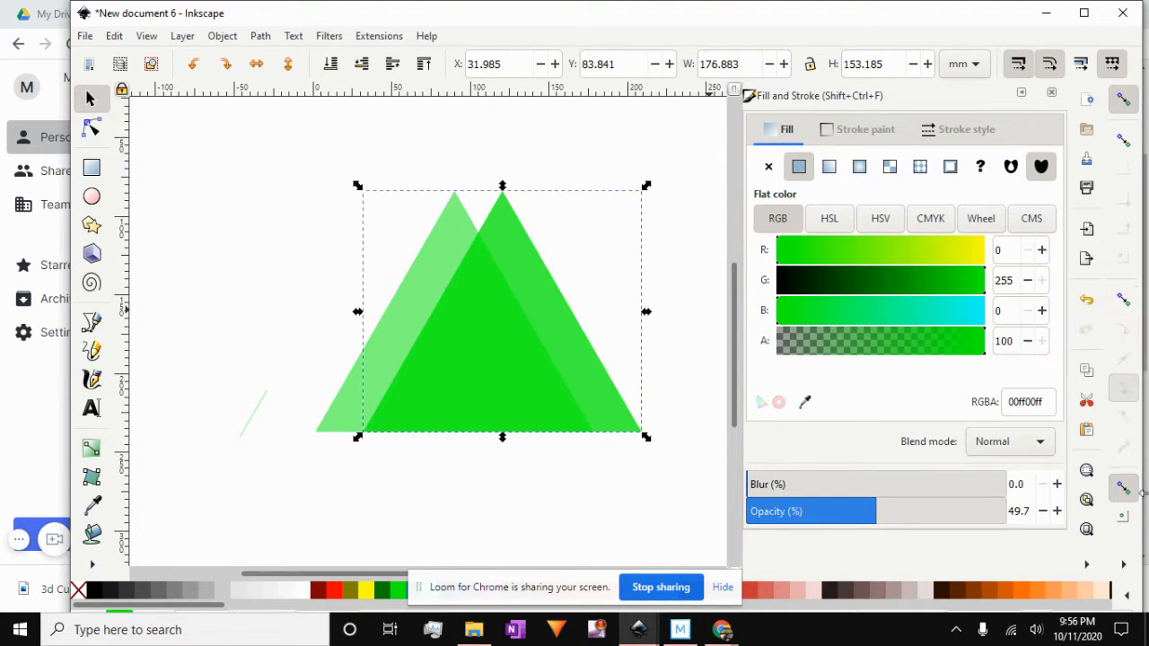
{"action": "left_click", "coordinate": [1124, 303]}
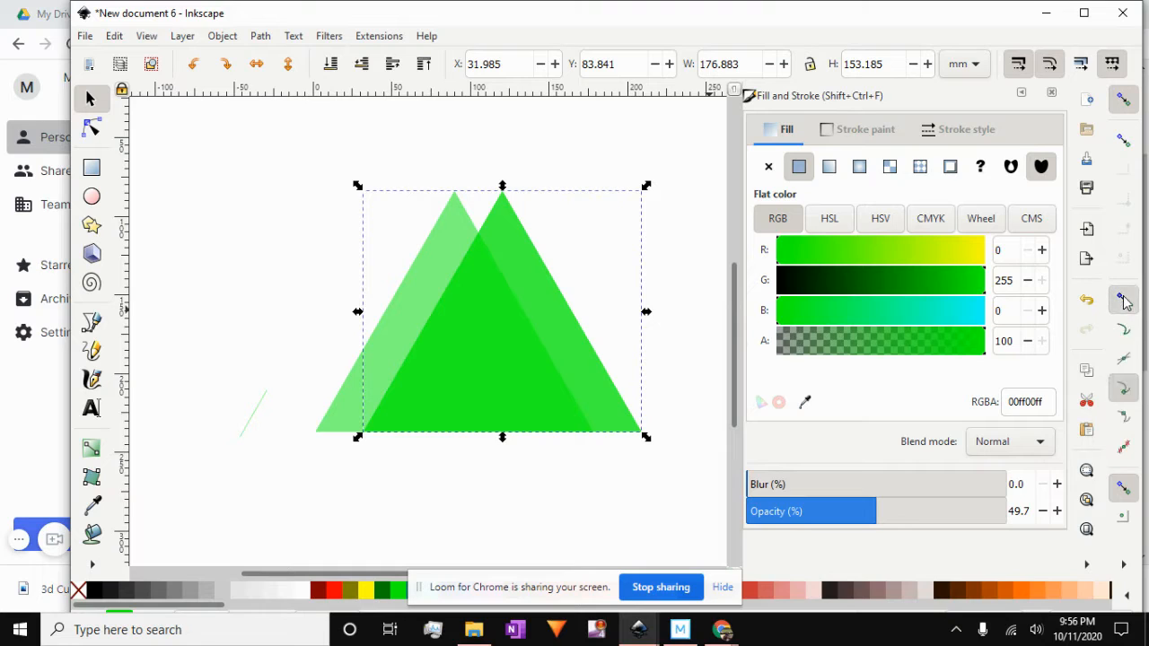
{"action": "left_click", "coordinate": [1124, 361]}
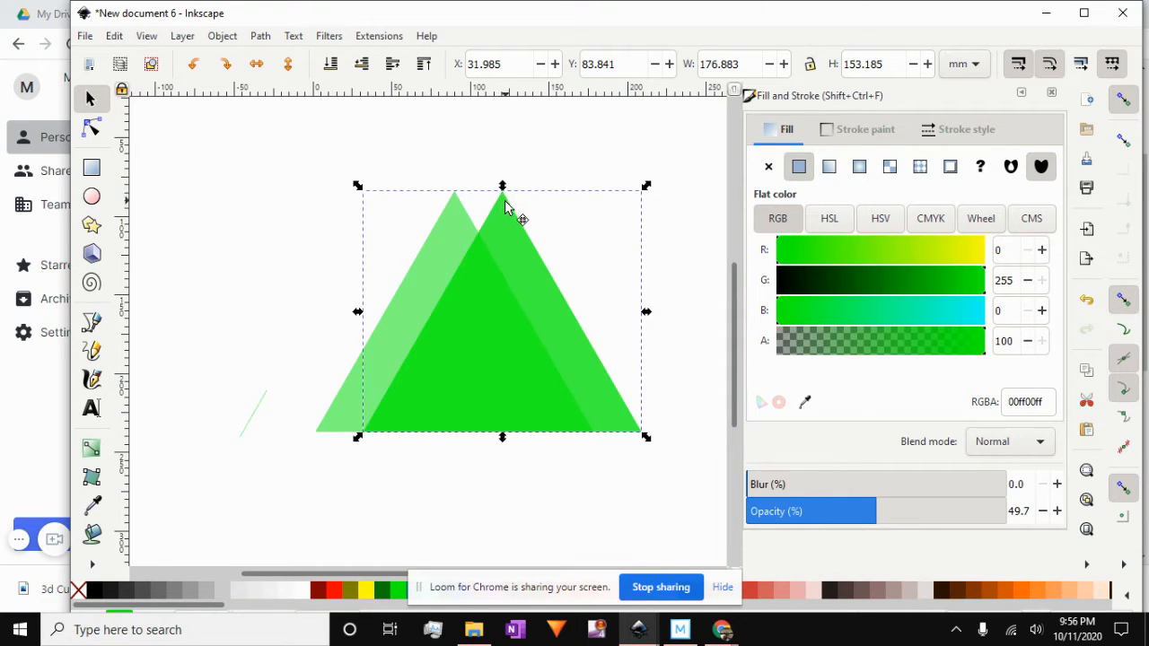
{"action": "left_click_drag", "start_coordinate": [504, 206], "coordinate": [480, 254]}
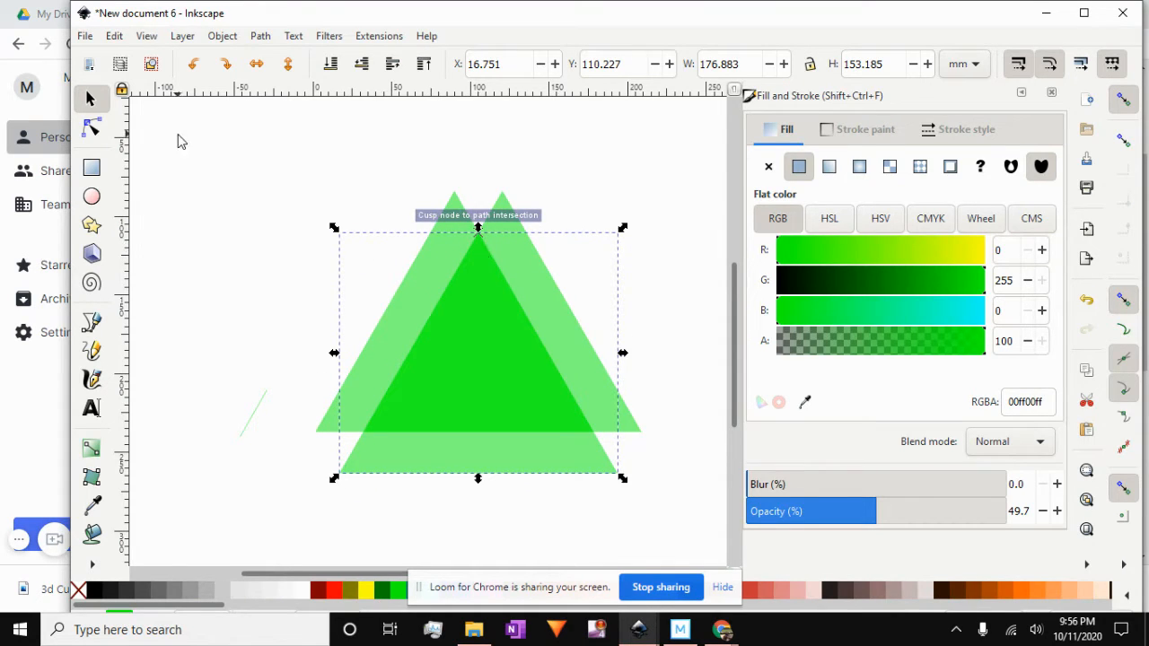
- Draw a closed straight-sided Bezier outline around the three triangles, snapping to their six outer corners
{"action": "left_click", "coordinate": [91, 323]}
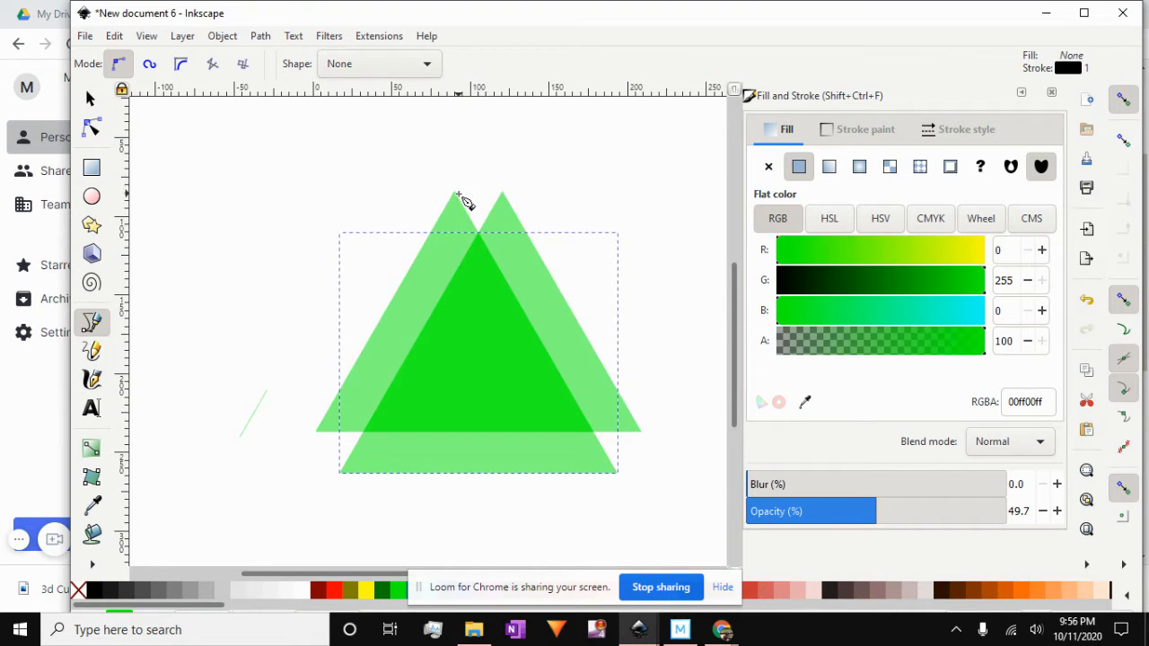
{"action": "left_click", "coordinate": [453, 191]}
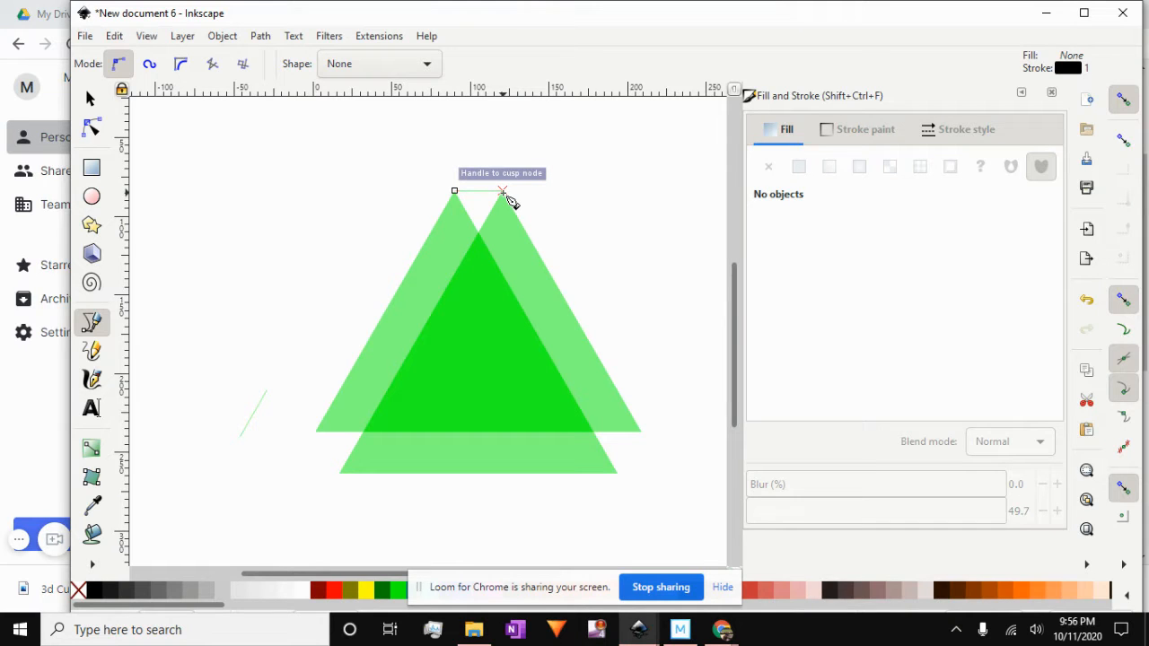
{"action": "left_click", "coordinate": [642, 432]}
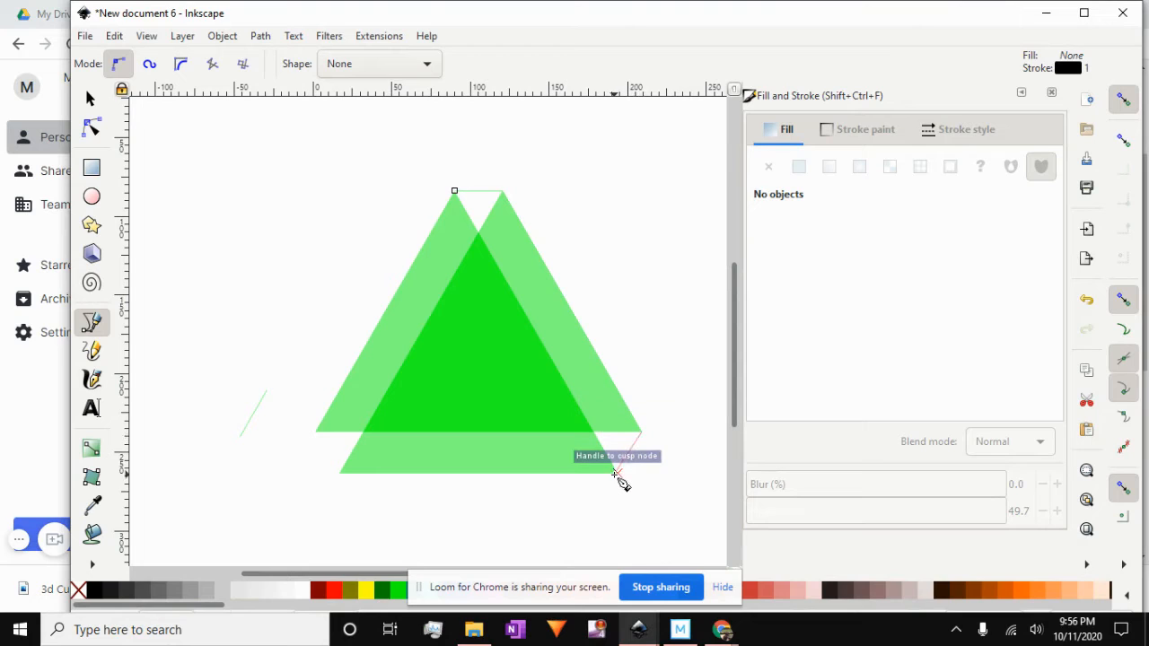
{"action": "left_click", "coordinate": [617, 473]}
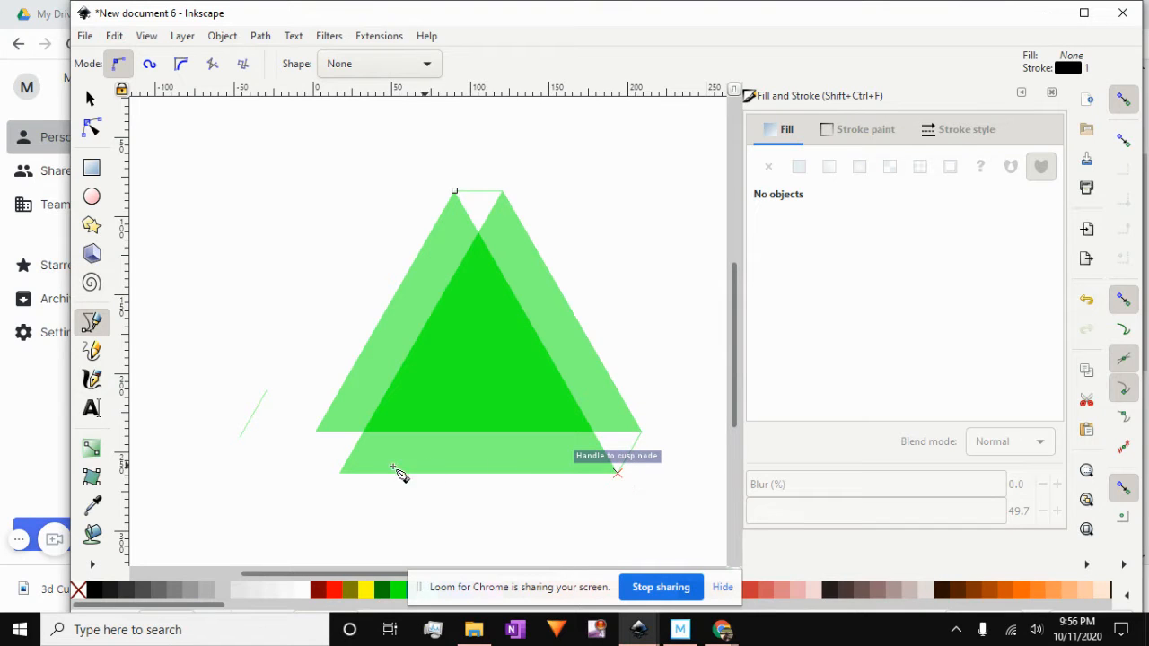
{"action": "left_click", "coordinate": [340, 473]}
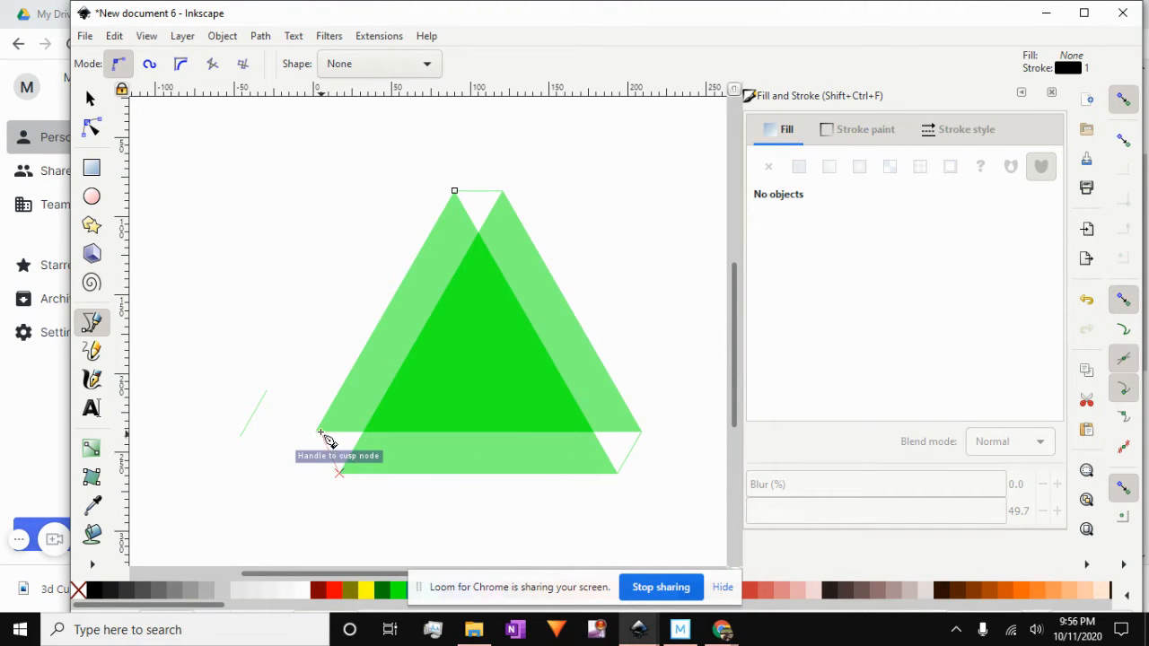
{"action": "left_click", "coordinate": [315, 432]}
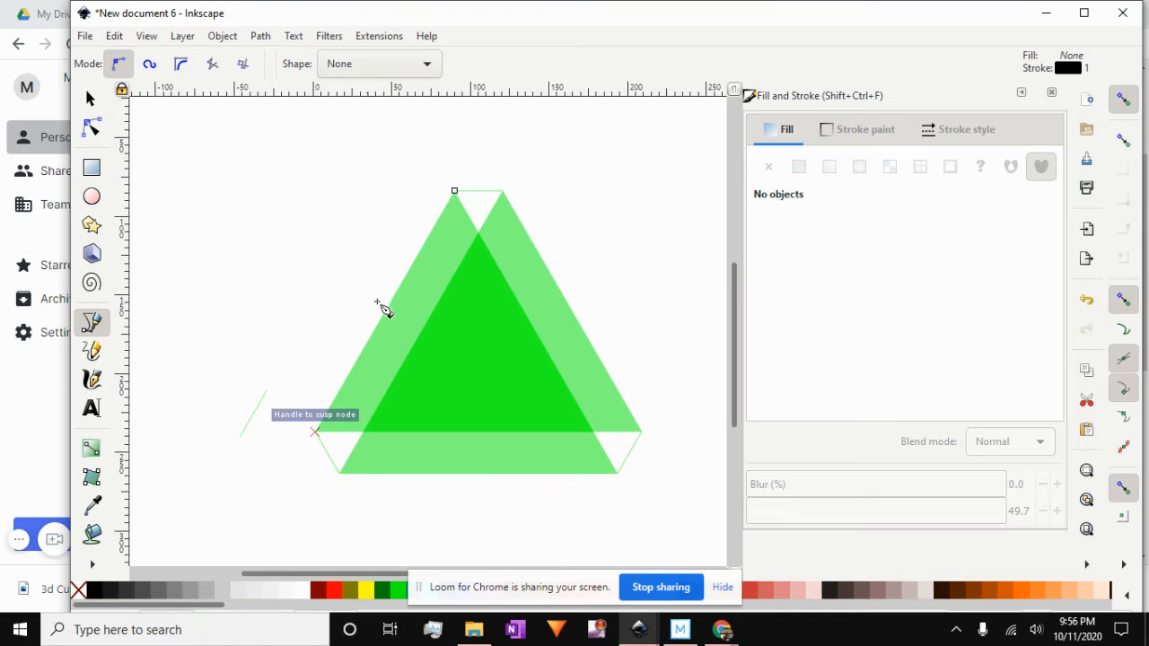
{"action": "left_click", "coordinate": [455, 191]}
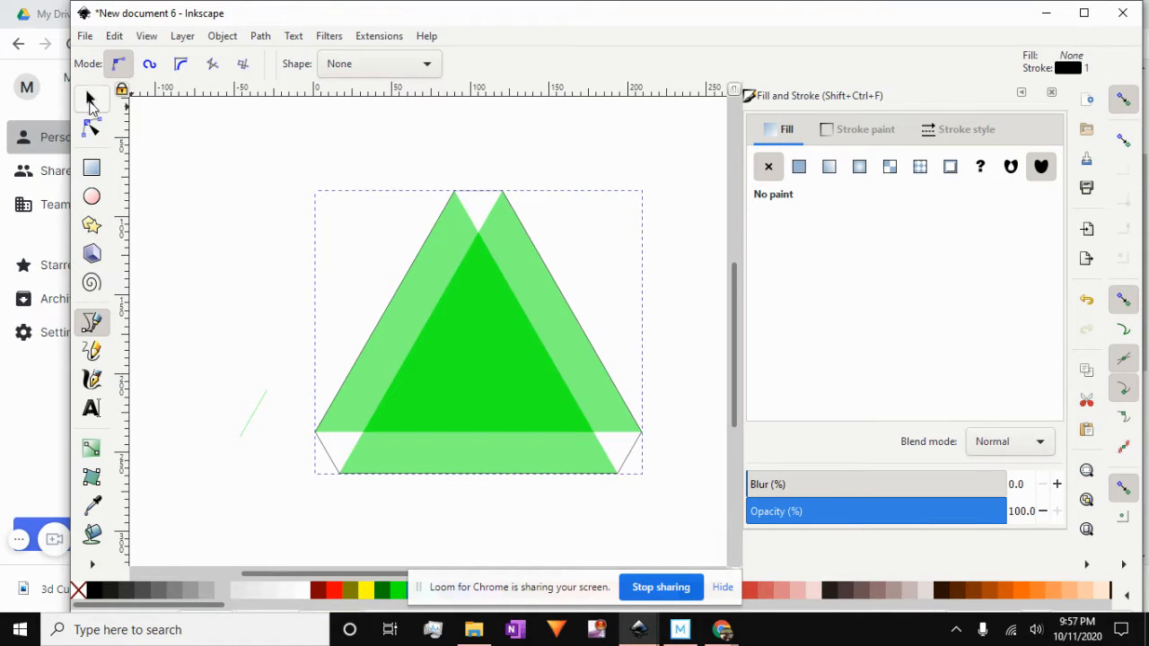
{"action": "left_click", "coordinate": [89, 101]}
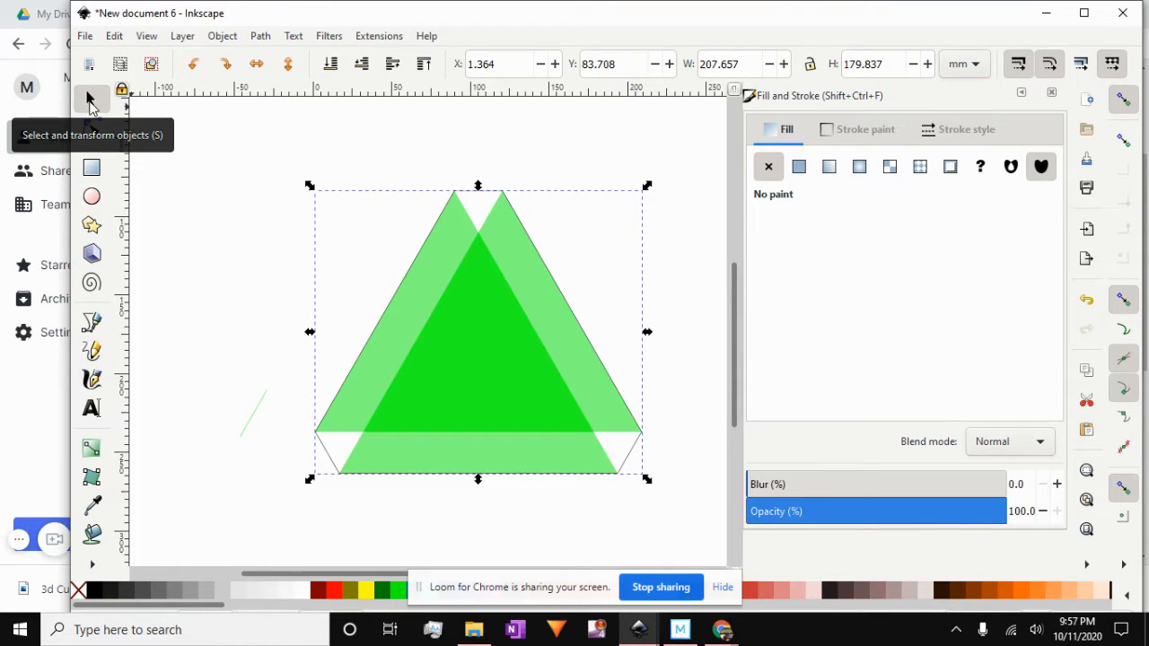
- Delete the three green triangles, keeping only the six-cornered outline
{"action": "left_click", "coordinate": [492, 354]}
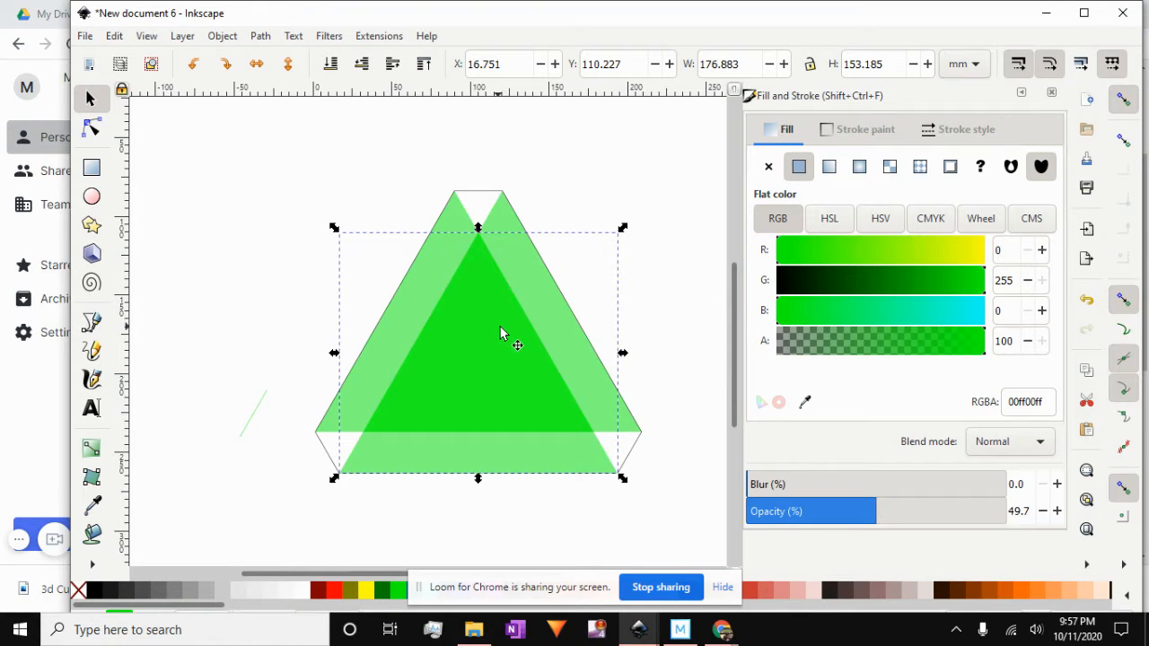
{"action": "left_click_drag", "start_coordinate": [504, 352], "coordinate": [366, 370]}
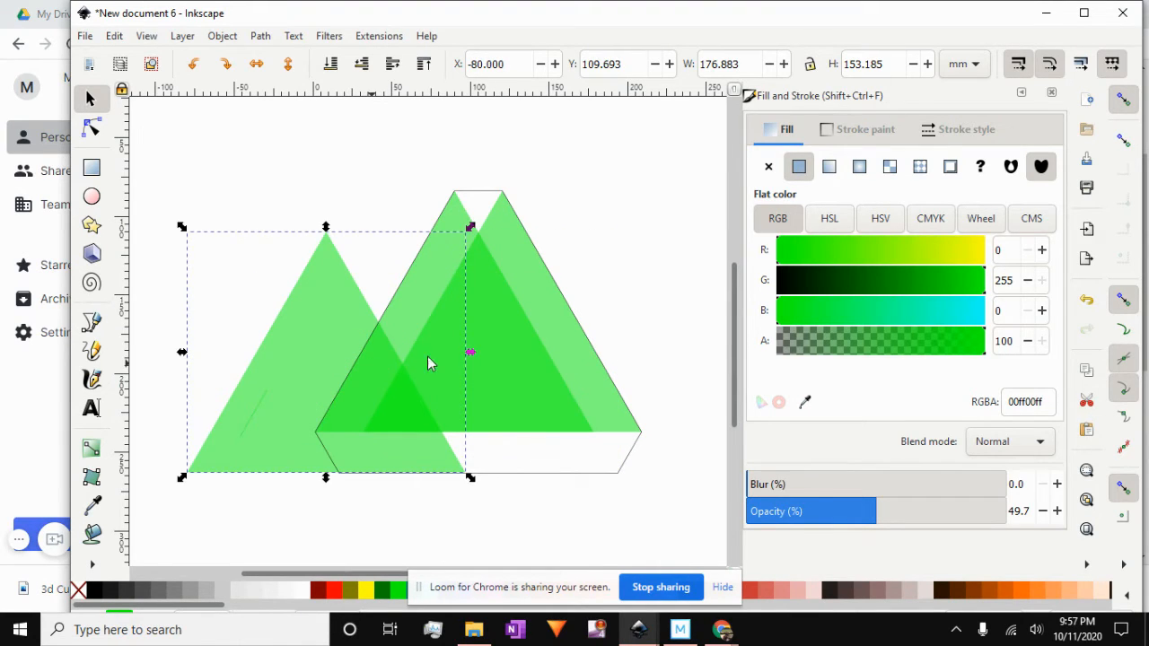
{"action": "key", "text": "Delete"}
{"action": "left_click", "coordinate": [513, 357]}
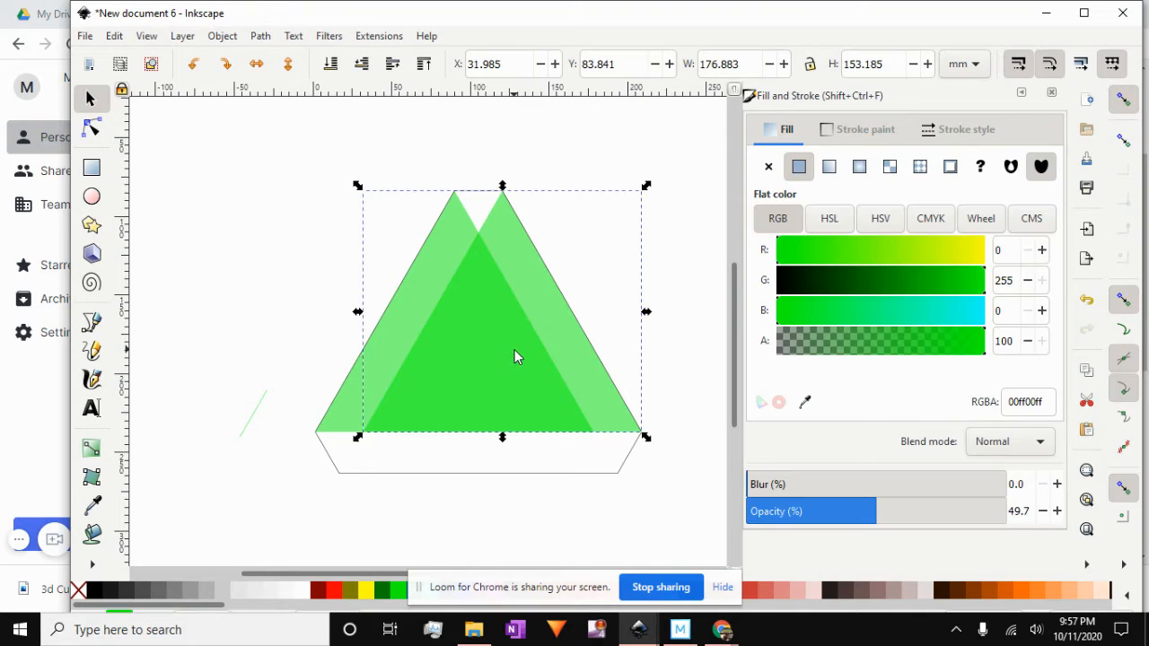
{"action": "key", "text": "Delete"}
{"action": "key", "text": "Delete"}
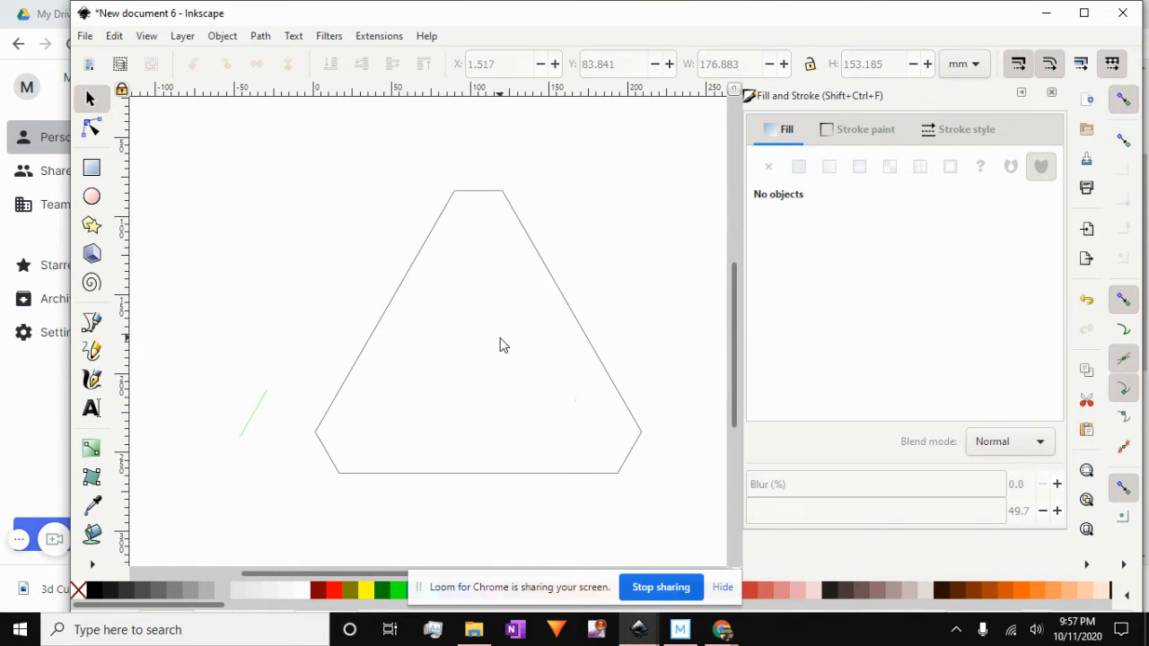
- Give the six-cornered outline a red fill with no stroke and an opacity of about 55.5%
{"action": "left_click", "coordinate": [422, 257]}
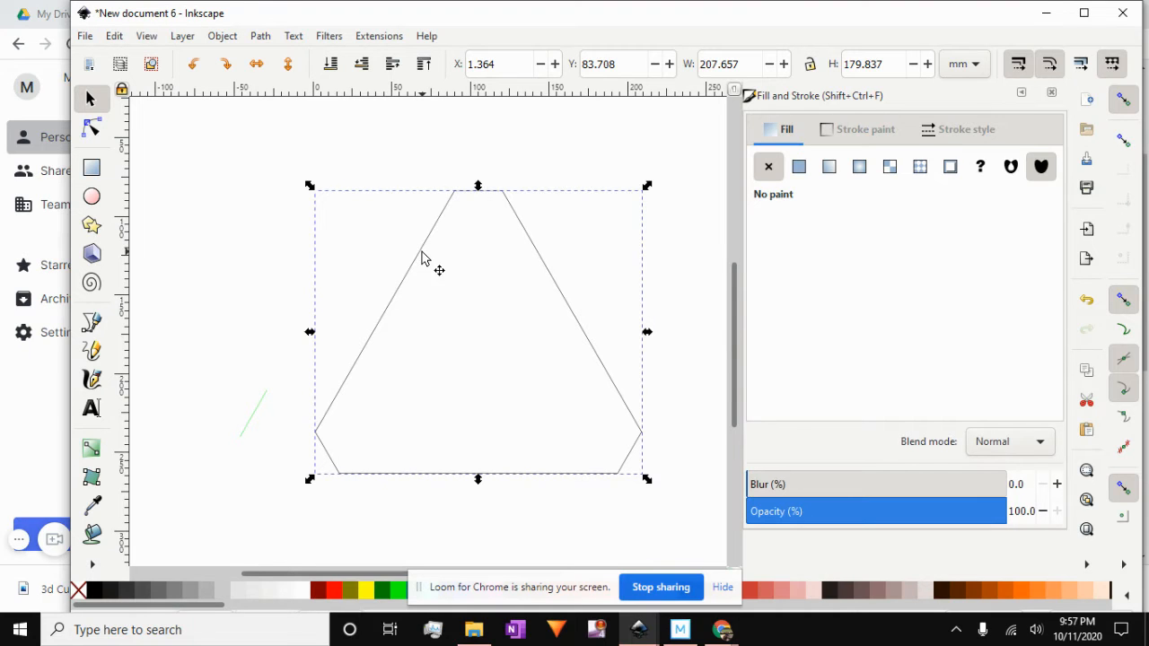
{"action": "left_click", "coordinate": [334, 591]}
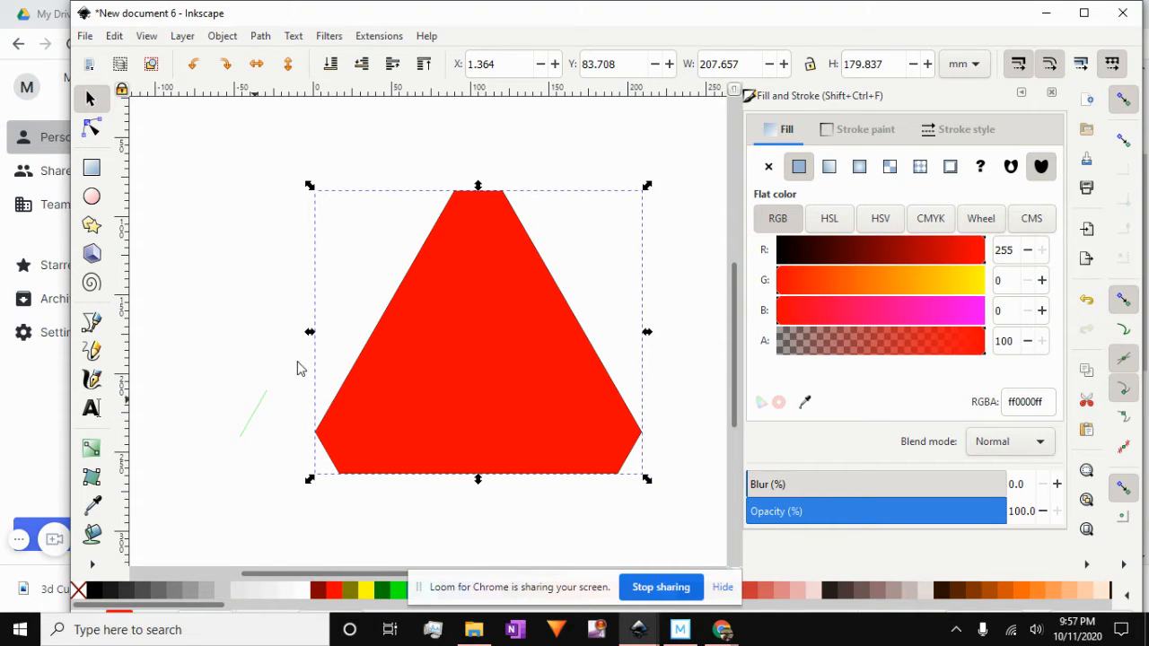
{"action": "left_click", "coordinate": [78, 590], "text": "shift"}
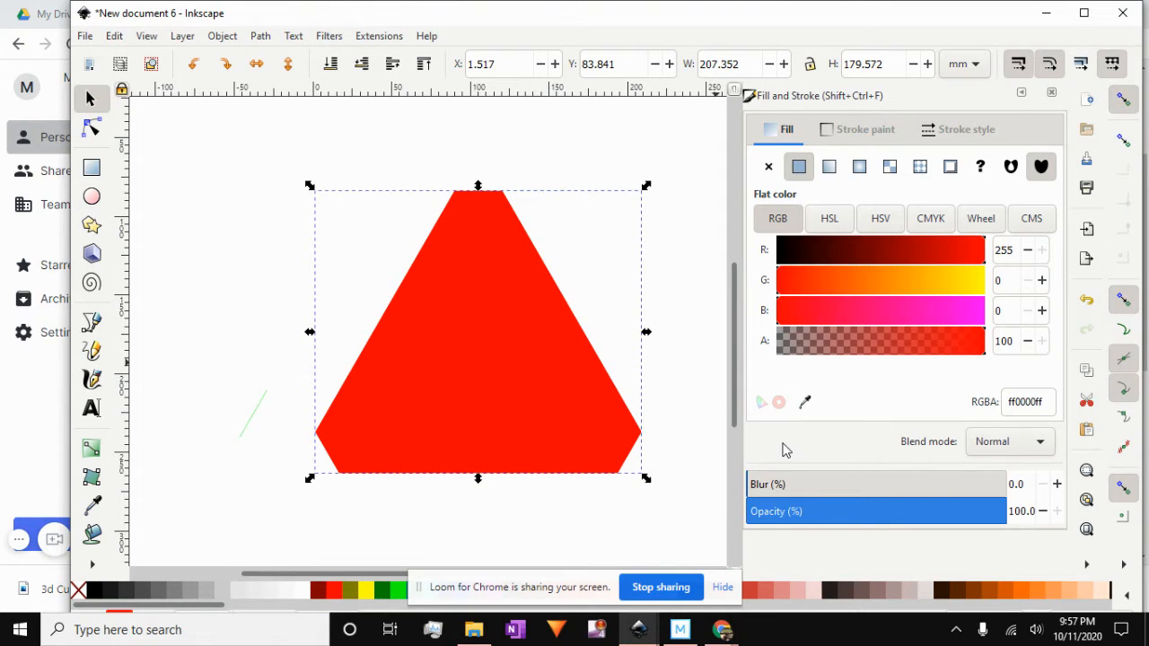
{"action": "left_click", "coordinate": [901, 510]}
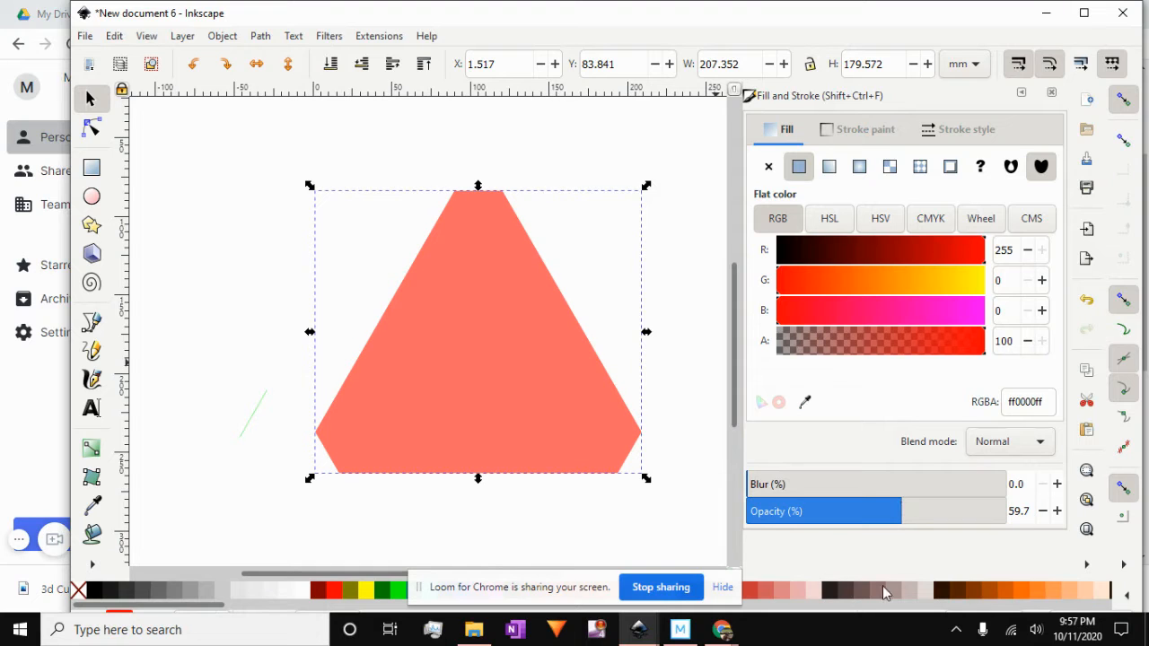
{"action": "left_click", "coordinate": [891, 512]}
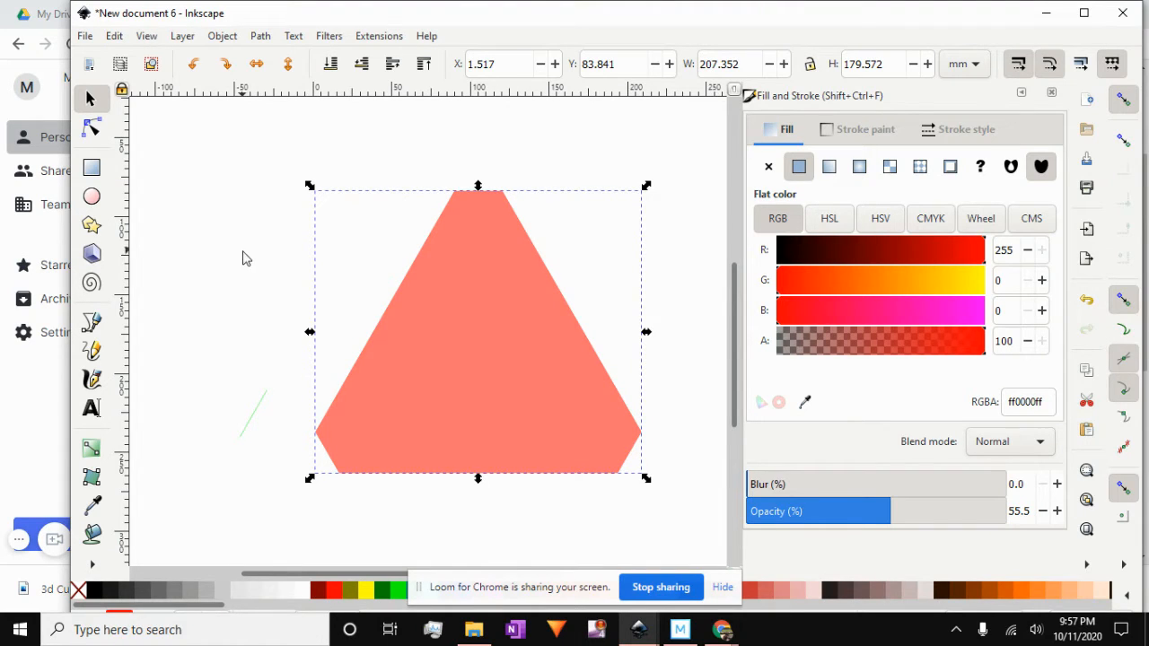
- Duplicate the semi-transparent red shape twice in place to stack three identical shapes
{"action": "right_click", "coordinate": [484, 310]}
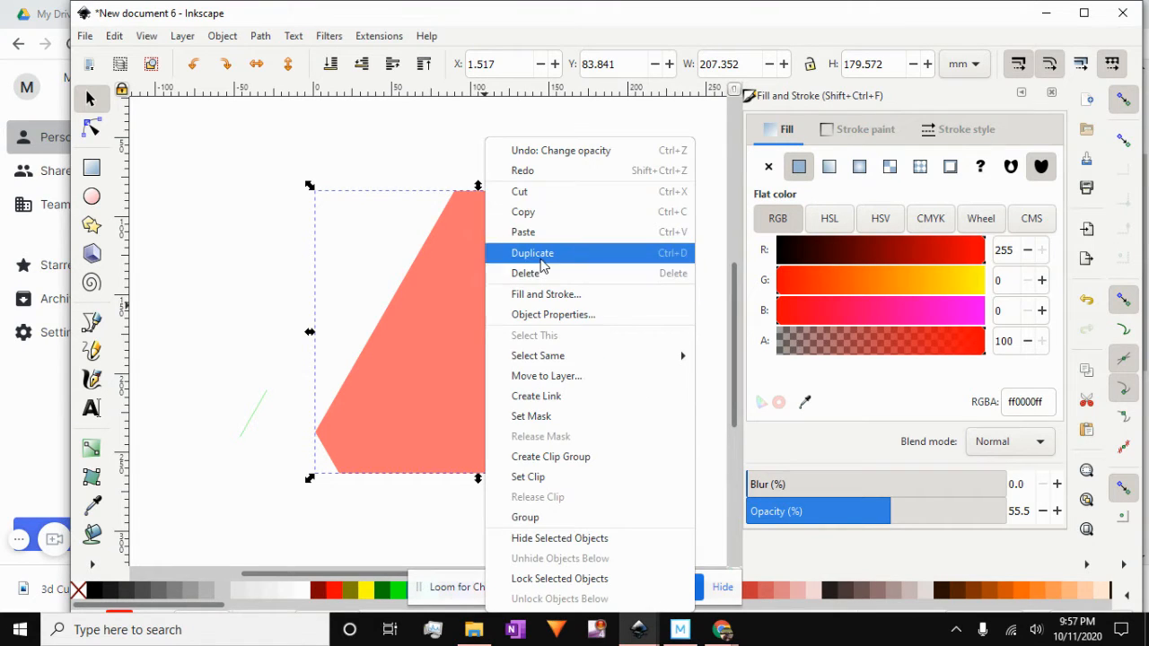
{"action": "key", "text": "Escape"}
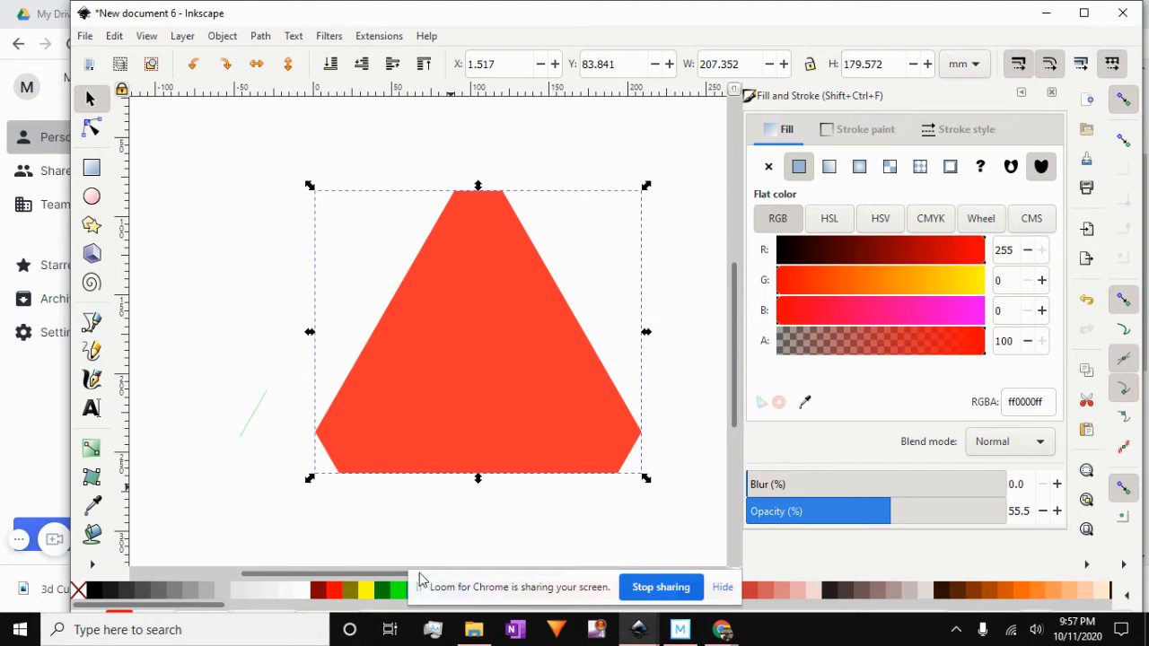
{"action": "right_click", "coordinate": [528, 376]}
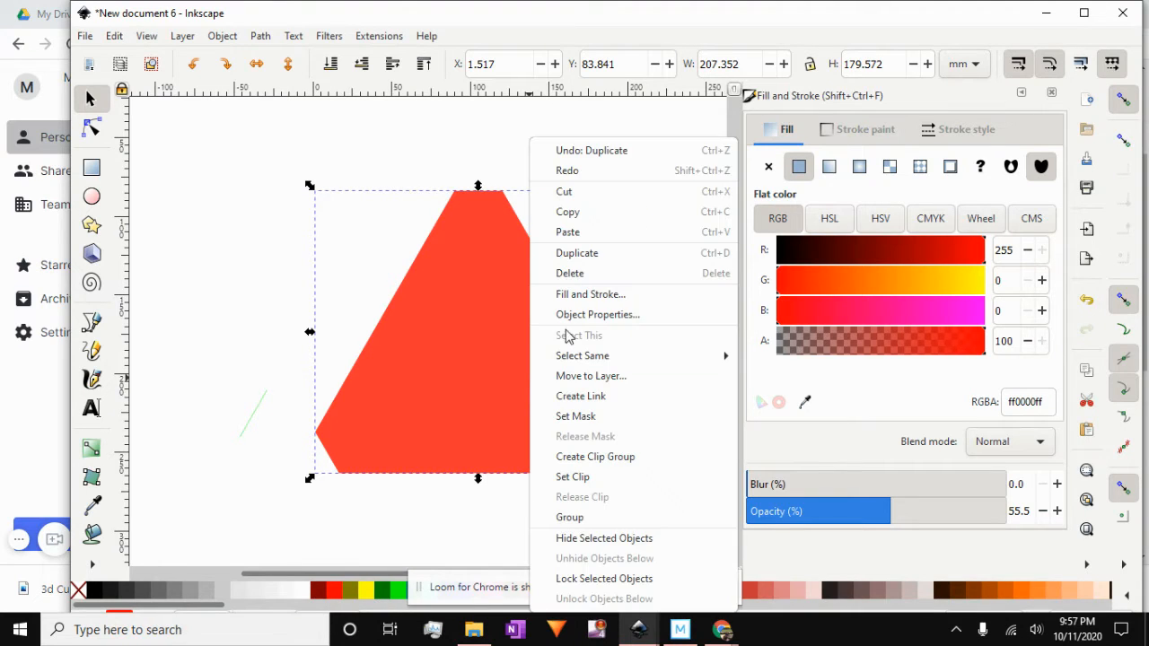
{"action": "left_click", "coordinate": [588, 255]}
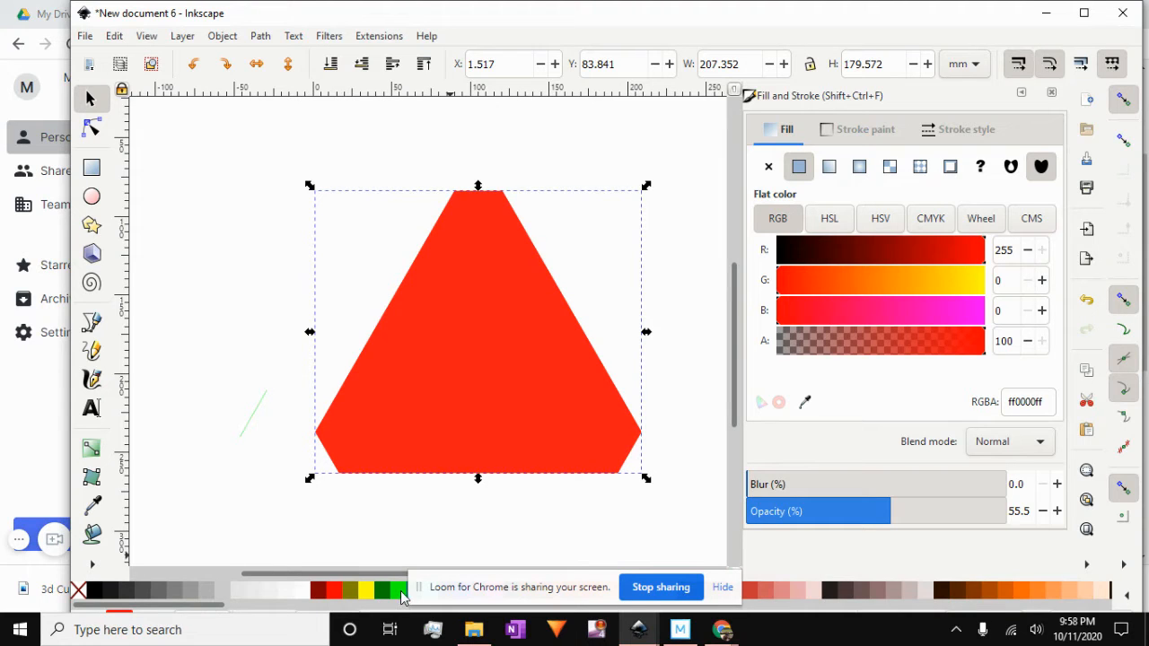
- Fill the uppermost copy green and shift it about 30 mm horizontally left, snapping its top-right corner to the red shapes' top-left corner
{"action": "left_click", "coordinate": [401, 597]}
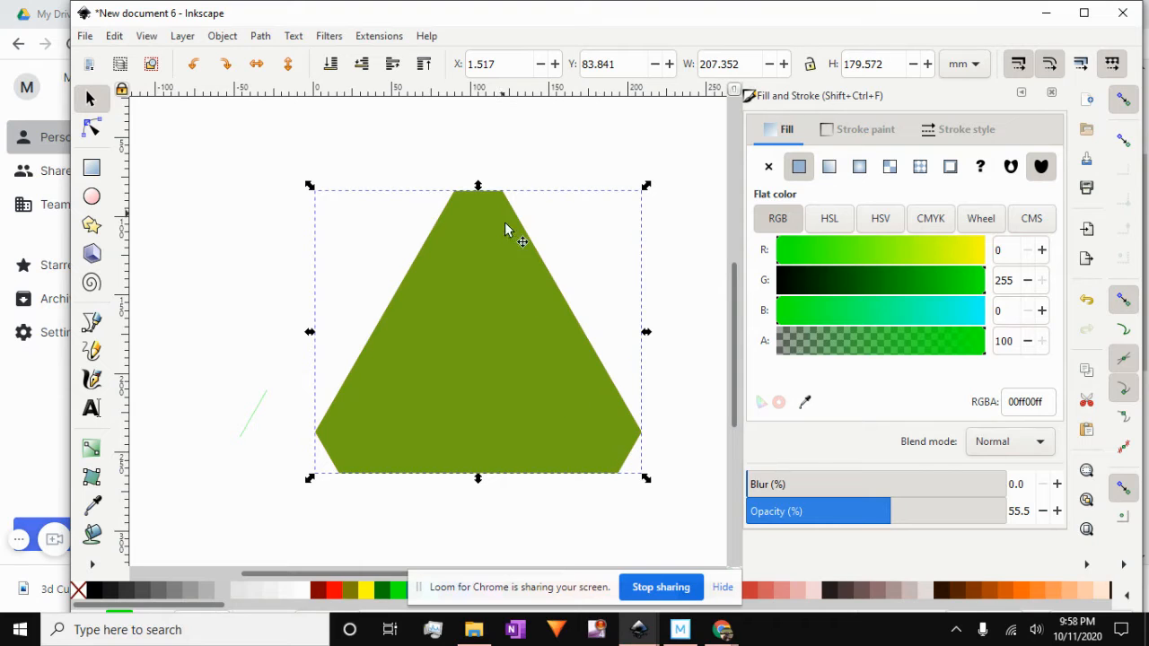
{"action": "left_click_drag", "start_coordinate": [517, 276], "coordinate": [473, 276]}
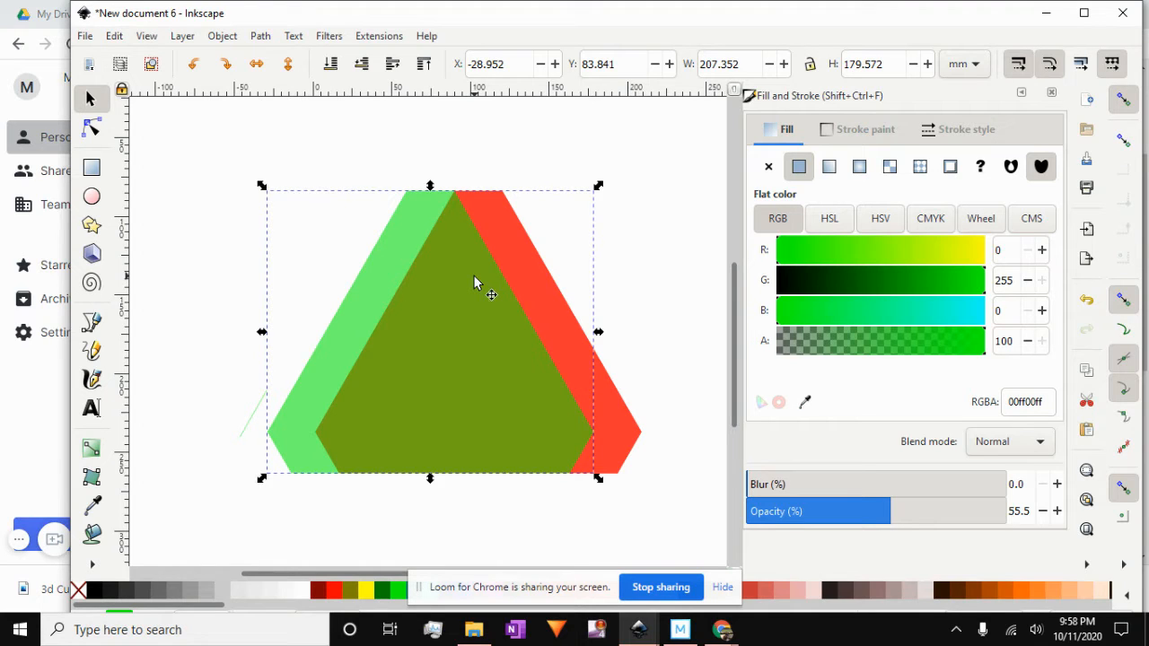
- Select the upper red shape beneath the green one and fill it blue
{"action": "left_click", "coordinate": [611, 431]}
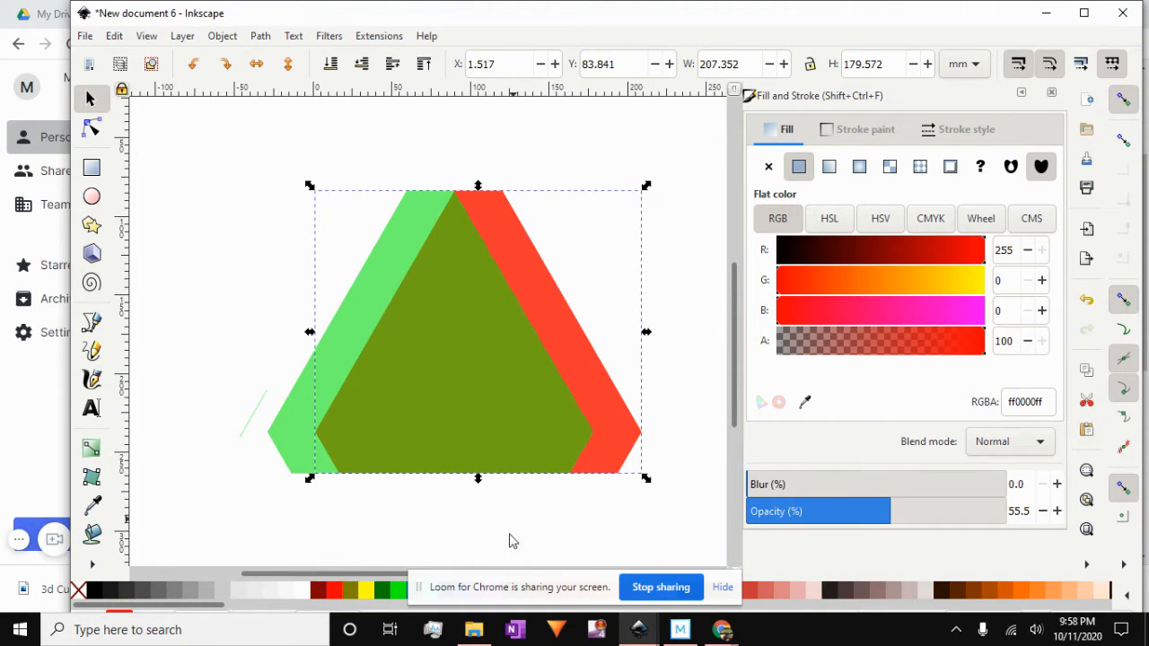
{"action": "left_click_drag", "start_coordinate": [476, 587], "coordinate": [636, 563]}
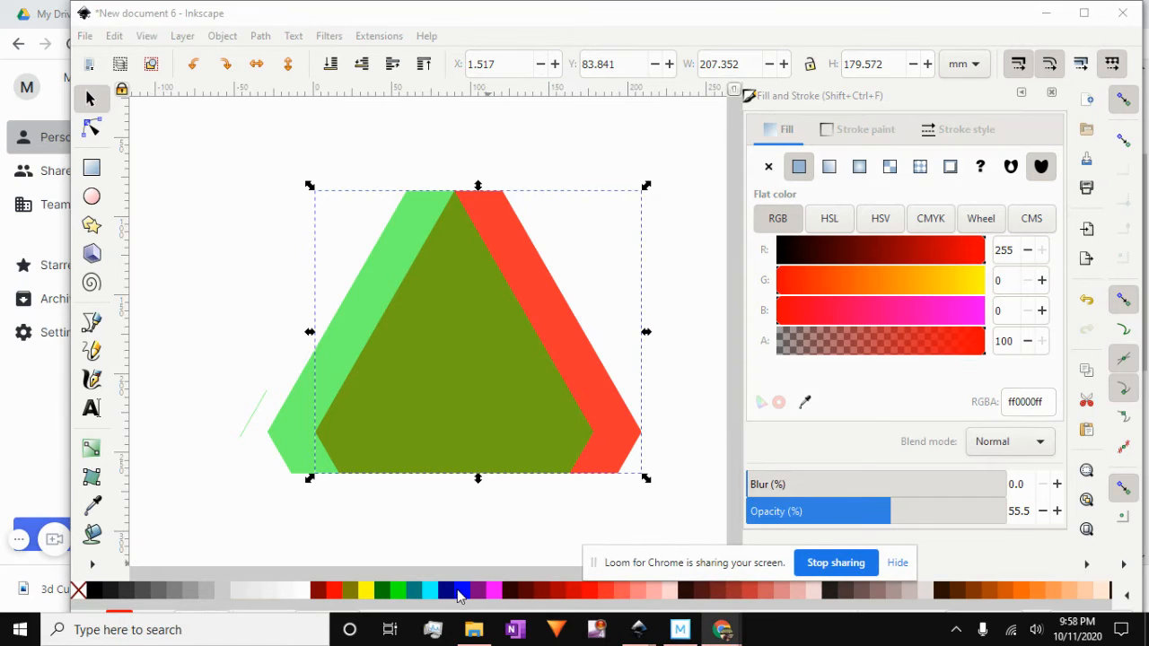
{"action": "left_click", "coordinate": [460, 594]}
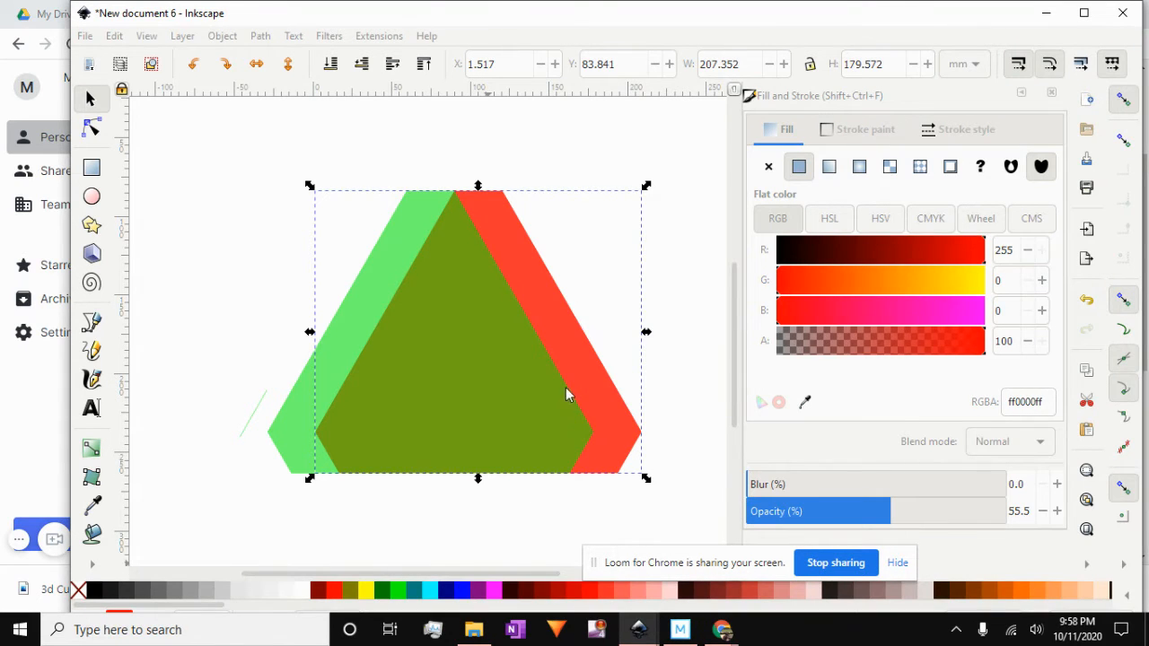
{"action": "left_click", "coordinate": [461, 591]}
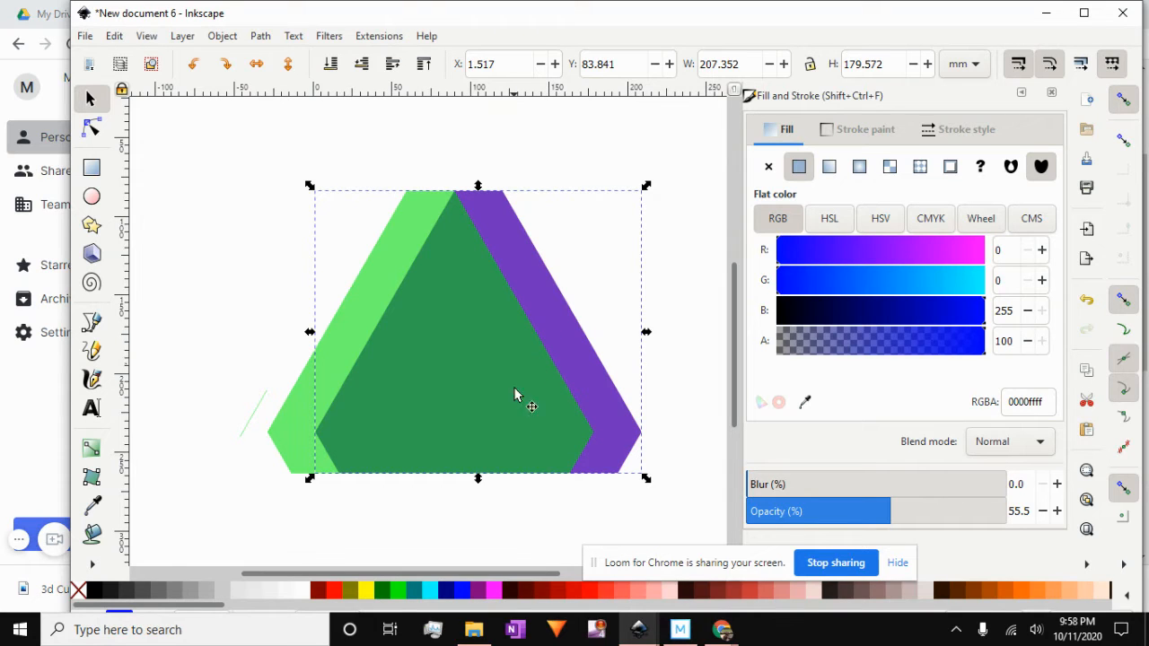
- Try to combine the overlapping blue and green shapes with Intersection
{"action": "left_click", "coordinate": [303, 420], "text": "shift"}
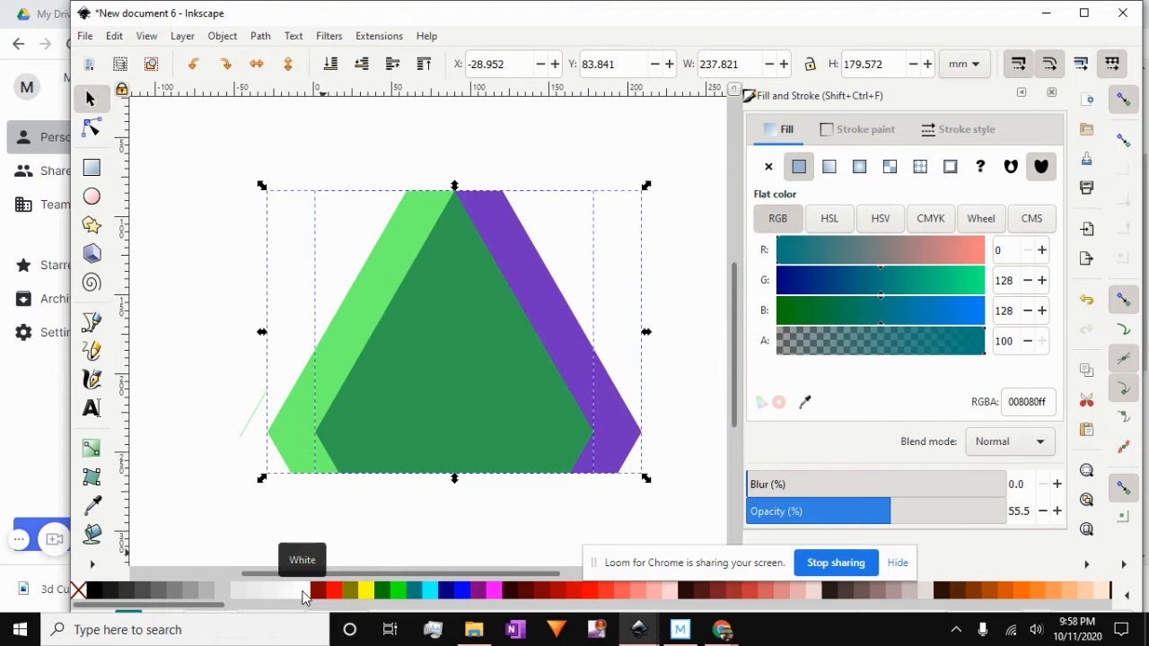
{"action": "left_click", "coordinate": [260, 36]}
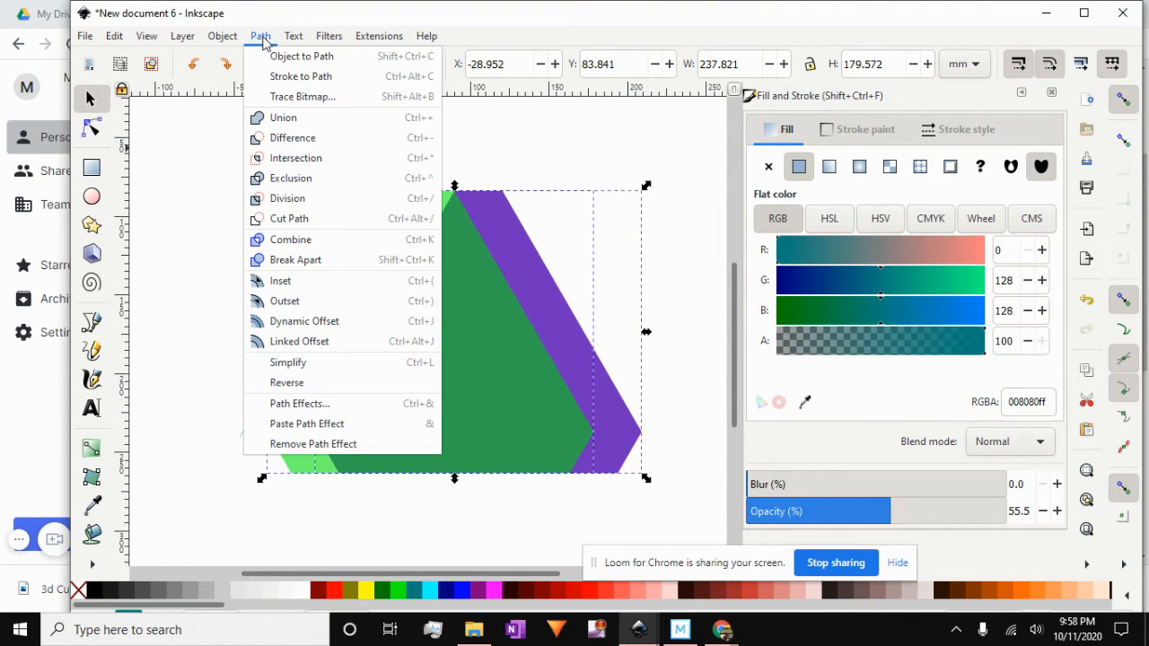
{"action": "left_click", "coordinate": [301, 159]}
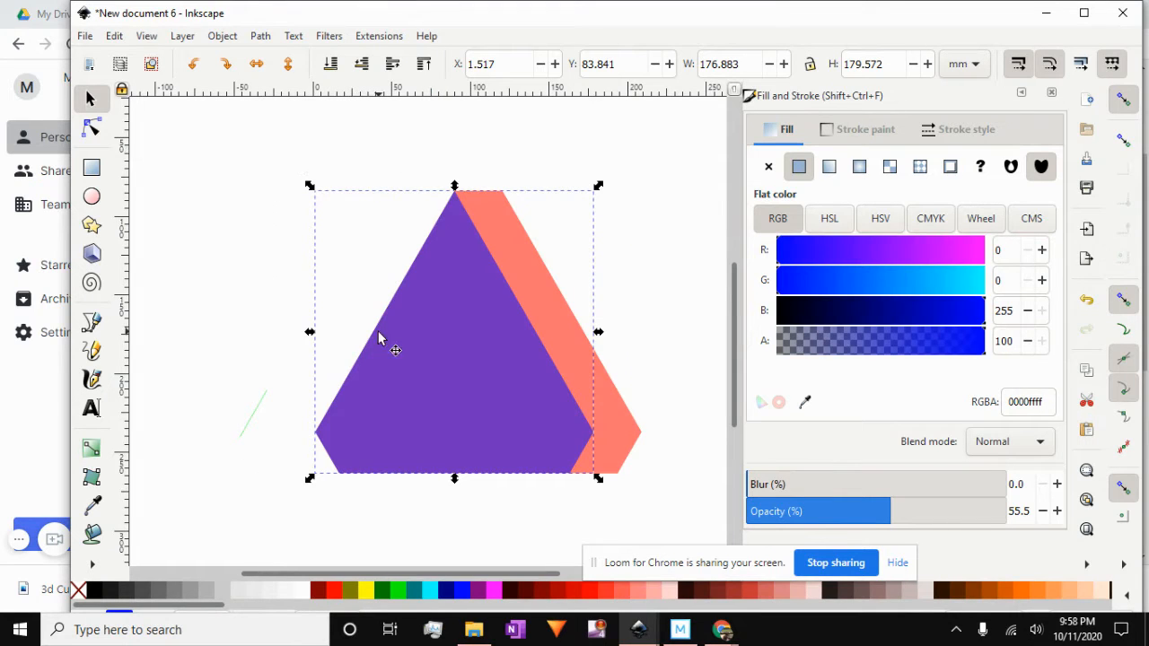
- Undo the intersection of the blue and green shapes
{"action": "mouse_move", "coordinate": [439, 356]}
{"action": "left_mouse_down"}
{"action": "mouse_move", "coordinate": [417, 365]}
{"action": "mouse_move", "coordinate": [438, 362]}
{"action": "mouse_move", "coordinate": [434, 352]}
{"action": "left_mouse_up"}
{"action": "left_click", "coordinate": [85, 38]}
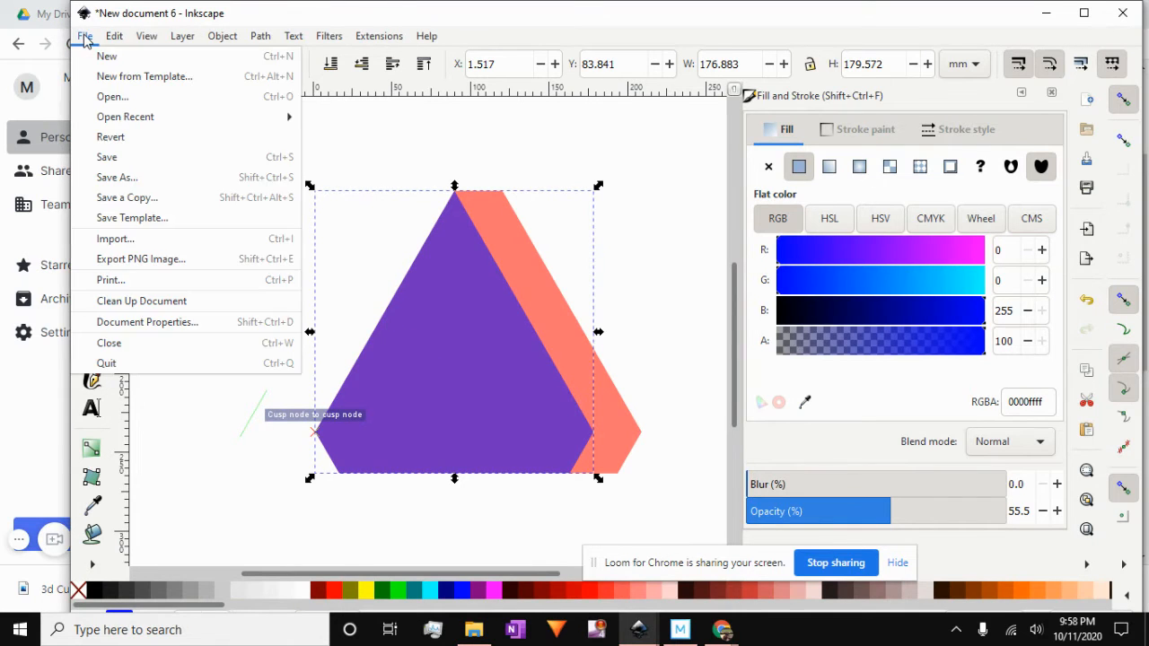
{"action": "left_click", "coordinate": [84, 38]}
{"action": "left_click", "coordinate": [114, 36]}
{"action": "left_click", "coordinate": [125, 55]}
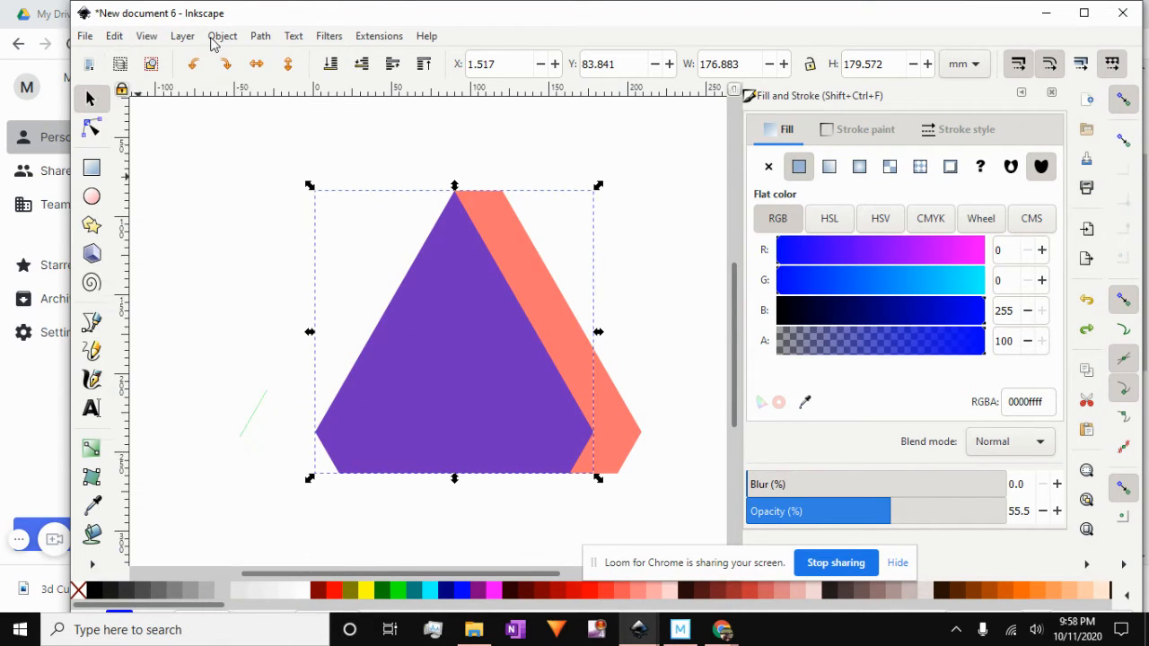
{"action": "left_click", "coordinate": [115, 37]}
{"action": "left_click", "coordinate": [126, 55]}
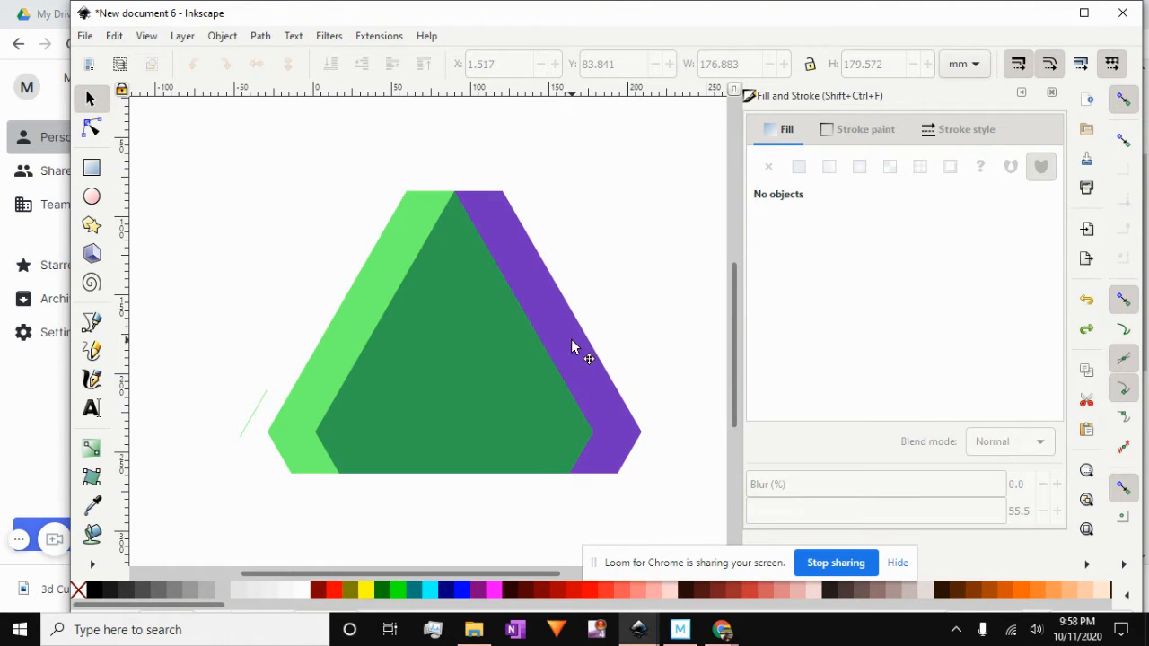
- Subtract the green shape from the blue one using Difference, leaving a blue strip along the right side
{"action": "left_click", "coordinate": [572, 342]}
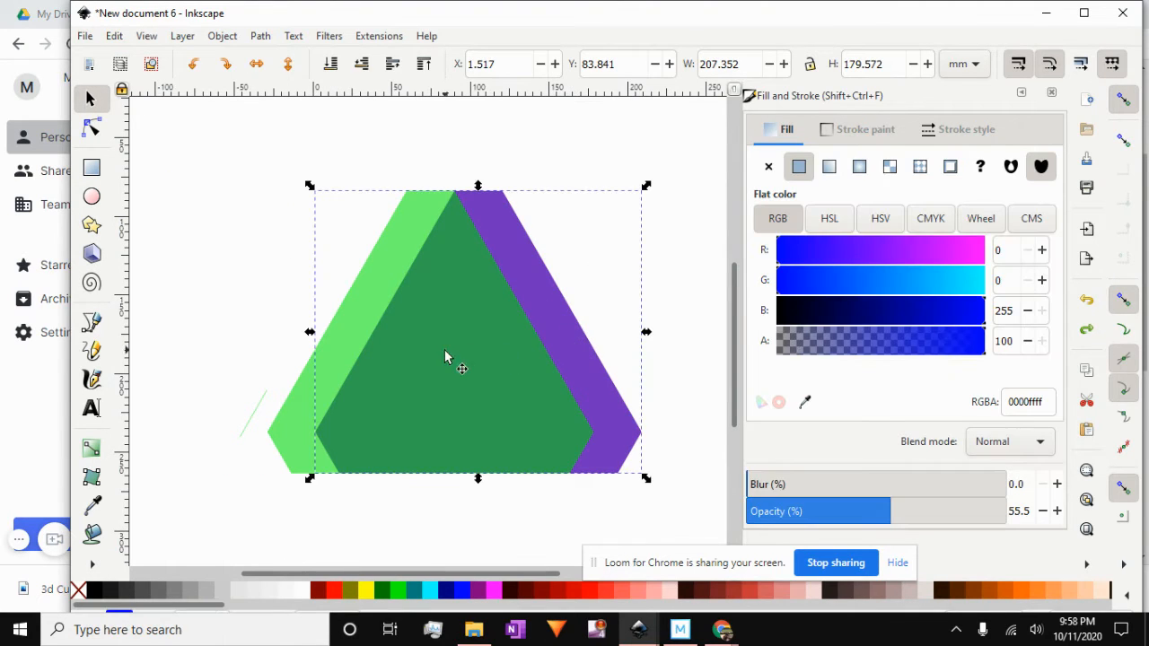
{"action": "left_click", "coordinate": [303, 421], "text": "shift"}
{"action": "left_click", "coordinate": [261, 37]}
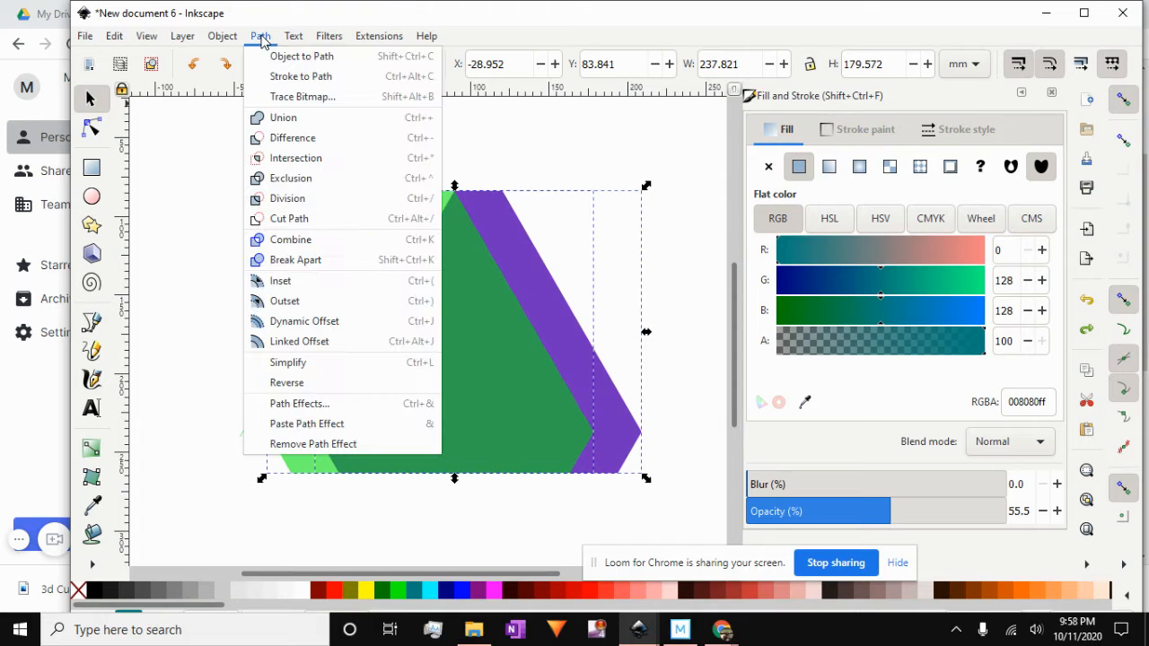
{"action": "left_click", "coordinate": [291, 139]}
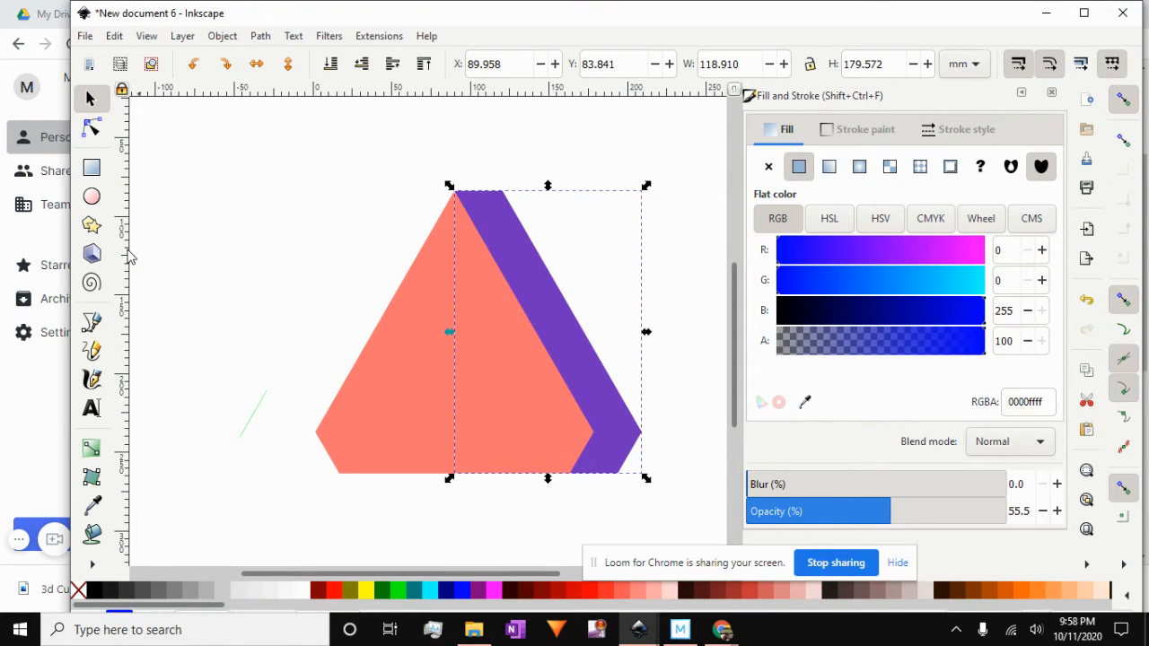
- Draw a closed freehand Bezier shape about 85 by 92 mm around the short green line beside the triangle
{"action": "left_click", "coordinate": [91, 321]}
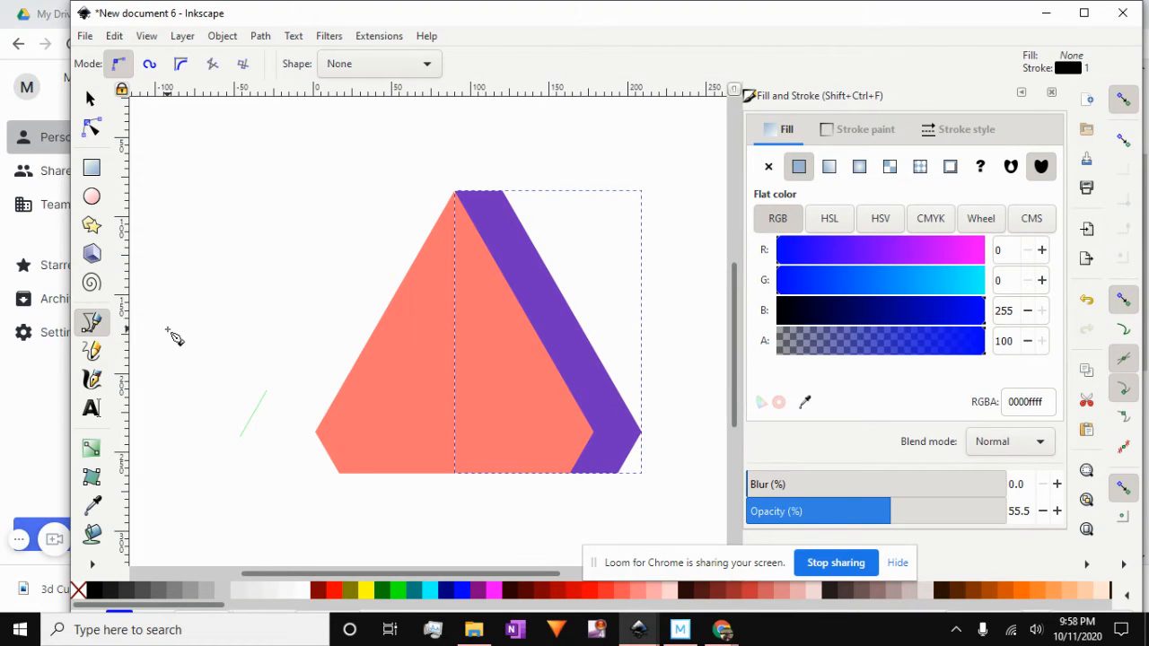
{"action": "left_click_drag", "start_coordinate": [170, 330], "coordinate": [265, 358]}
{"action": "left_click", "coordinate": [302, 395]}
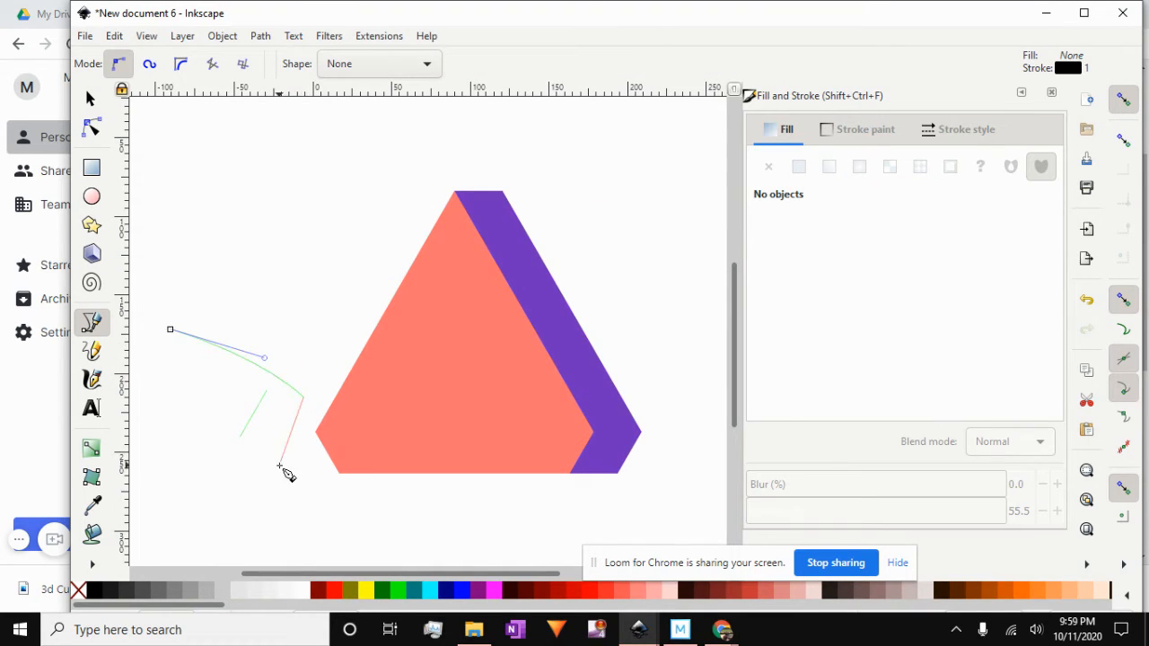
{"action": "left_click", "coordinate": [280, 464]}
{"action": "left_click", "coordinate": [192, 465]}
{"action": "left_click", "coordinate": [170, 329]}
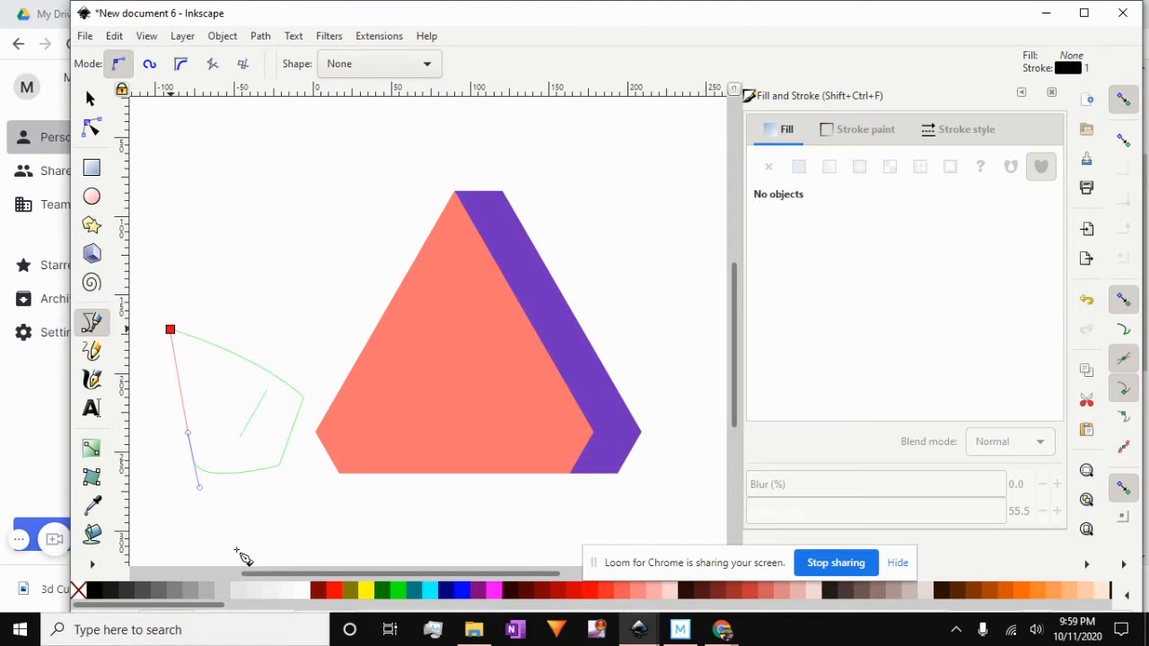
- Delete the freehand Bezier shape together with the short green line it surrounds beside the triangle
{"action": "left_click", "coordinate": [261, 36]}
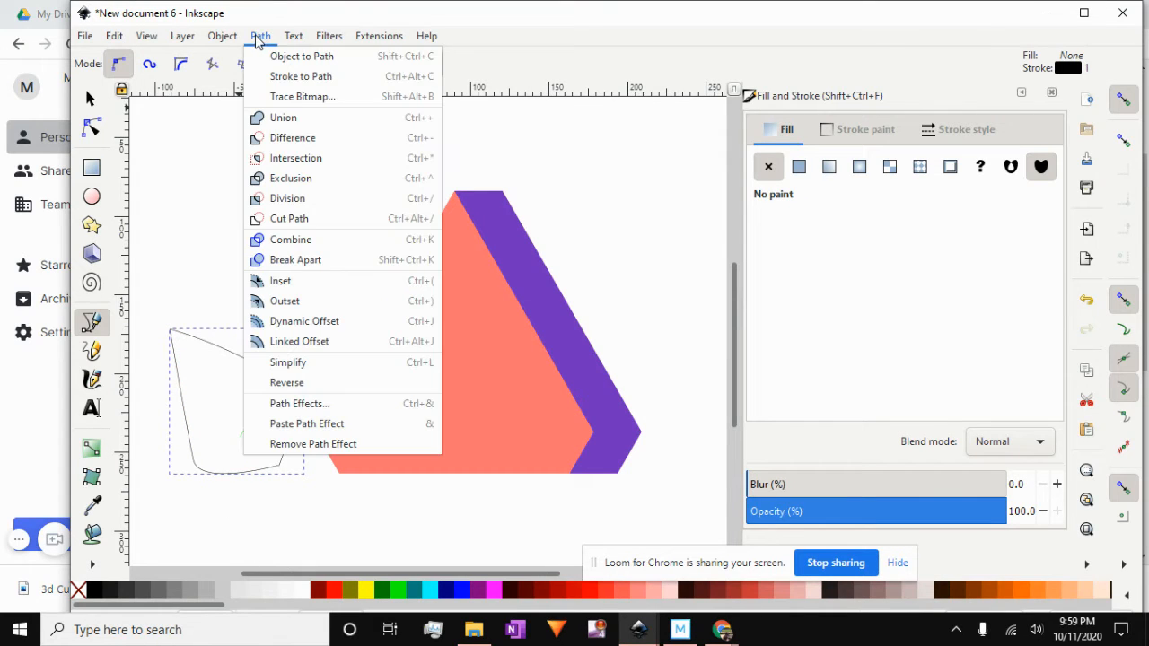
{"action": "left_click", "coordinate": [237, 446]}
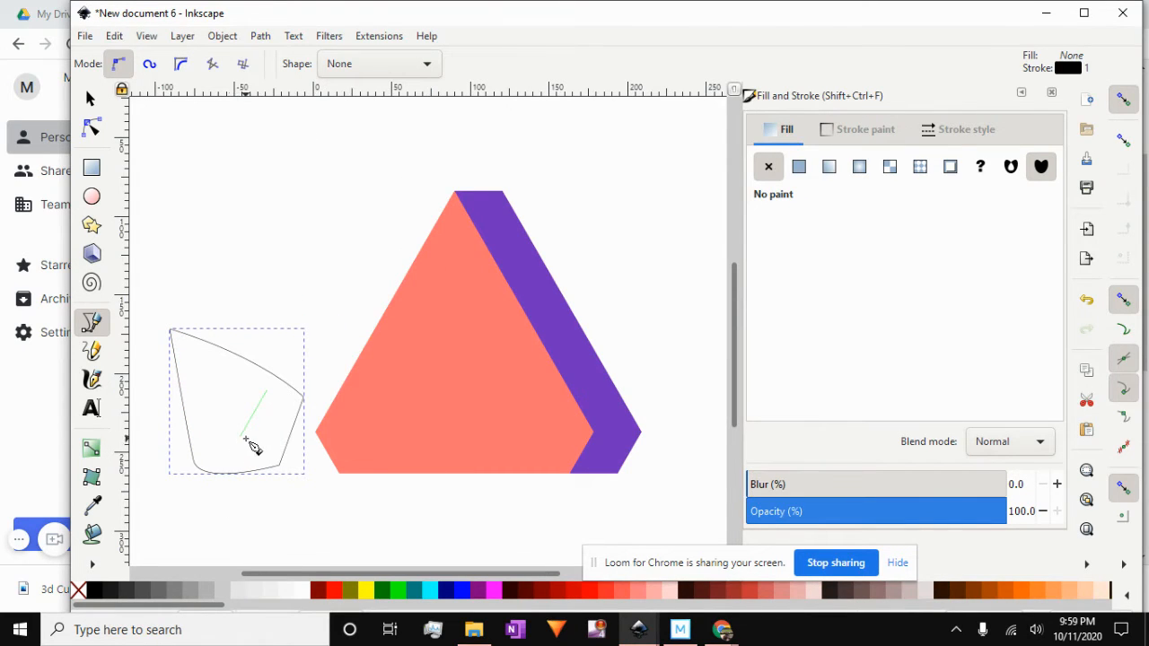
{"action": "left_click", "coordinate": [91, 98]}
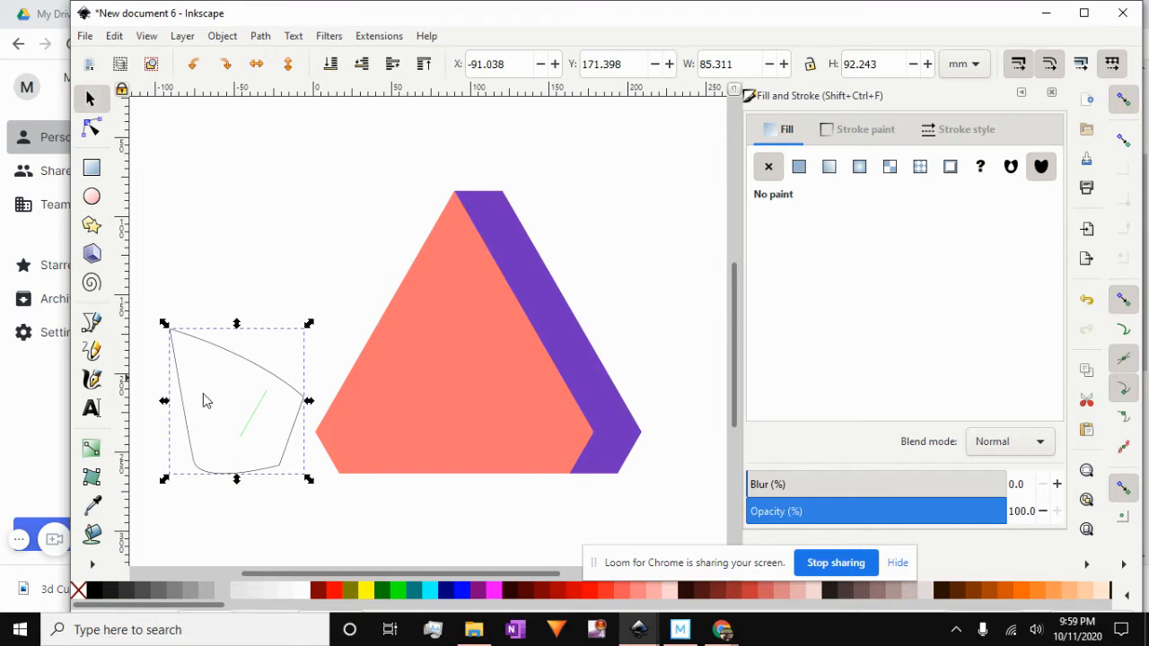
{"action": "left_click", "coordinate": [257, 445]}
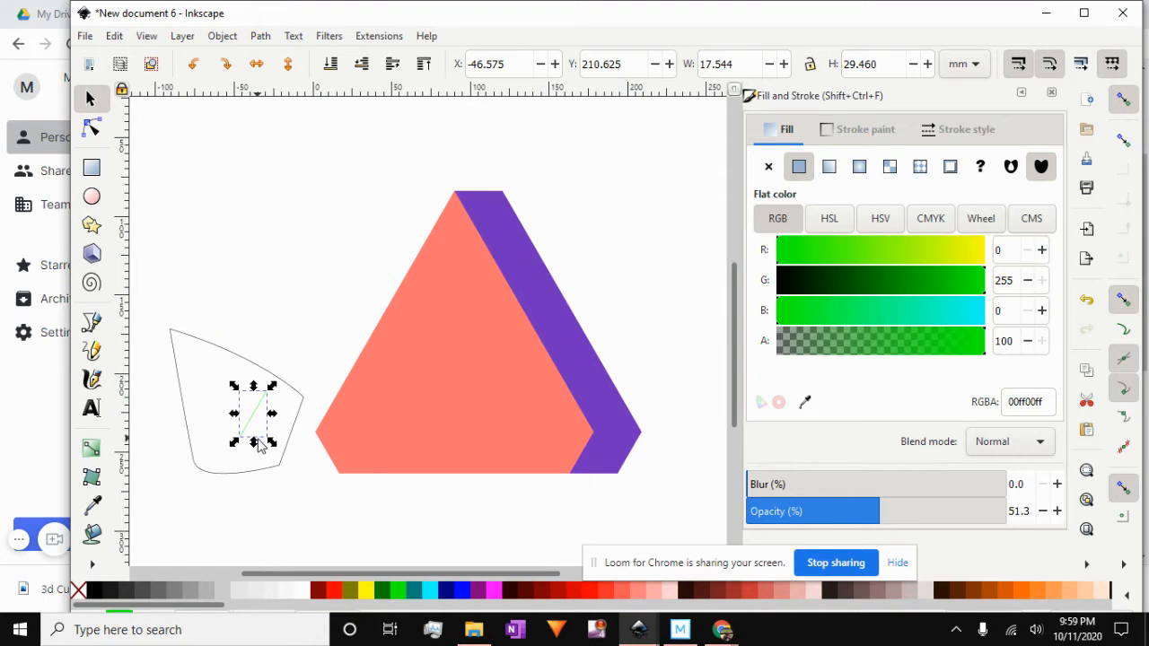
{"action": "left_click", "coordinate": [214, 347], "text": "shift"}
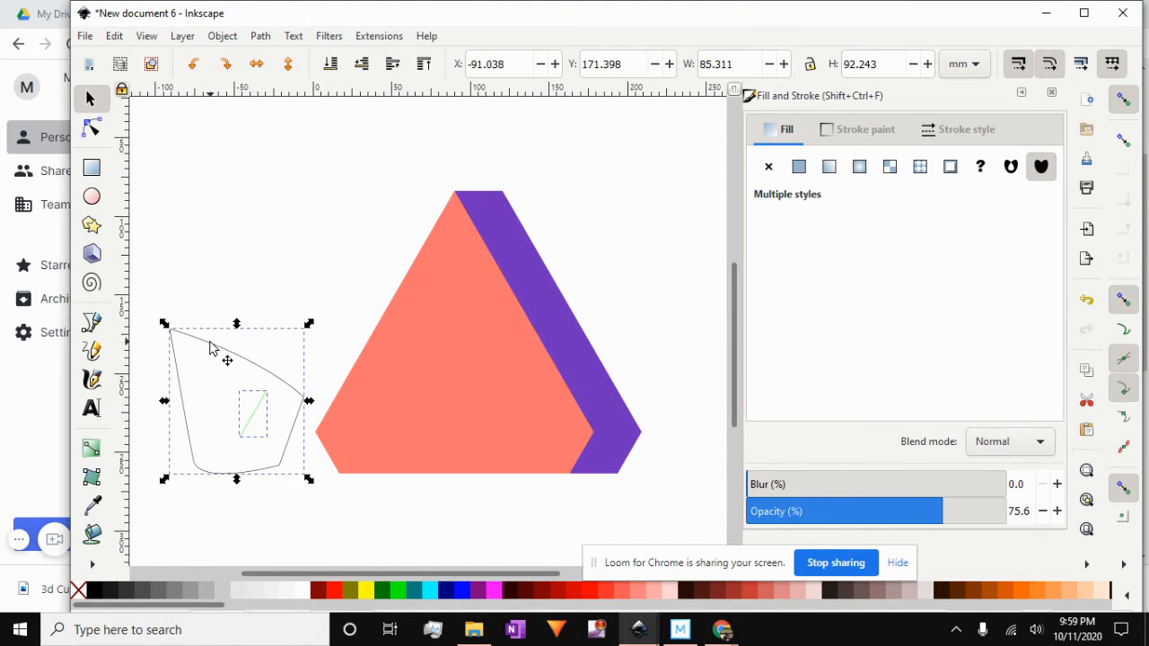
{"action": "left_click", "coordinate": [268, 38]}
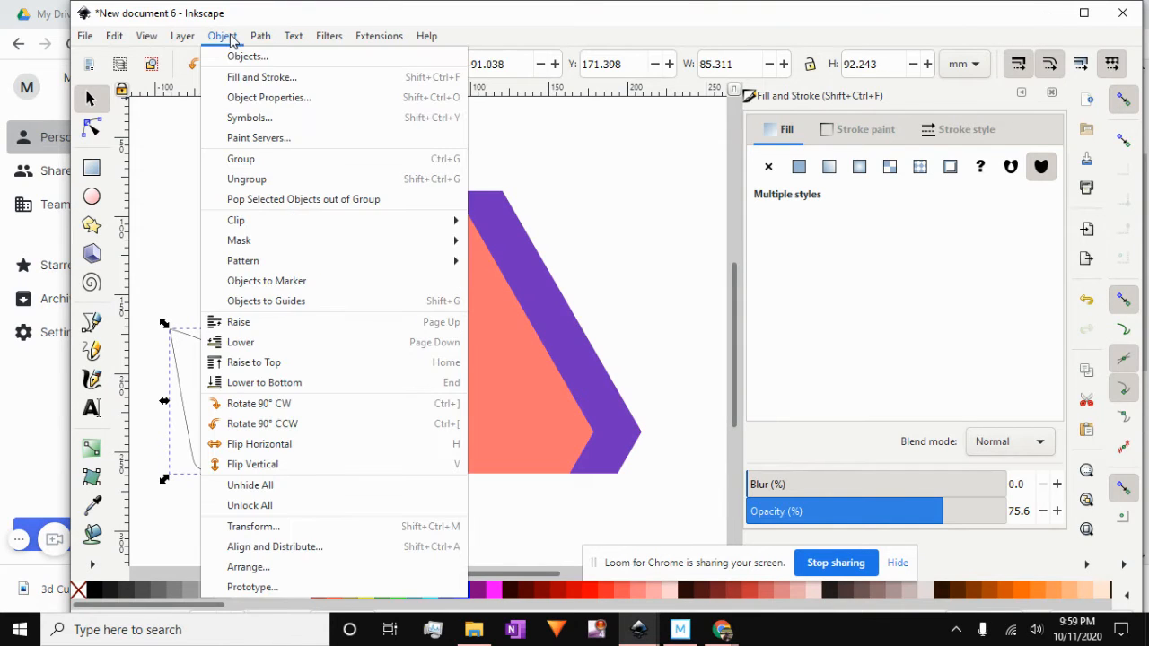
{"action": "mouse_move", "coordinate": [252, 47]}
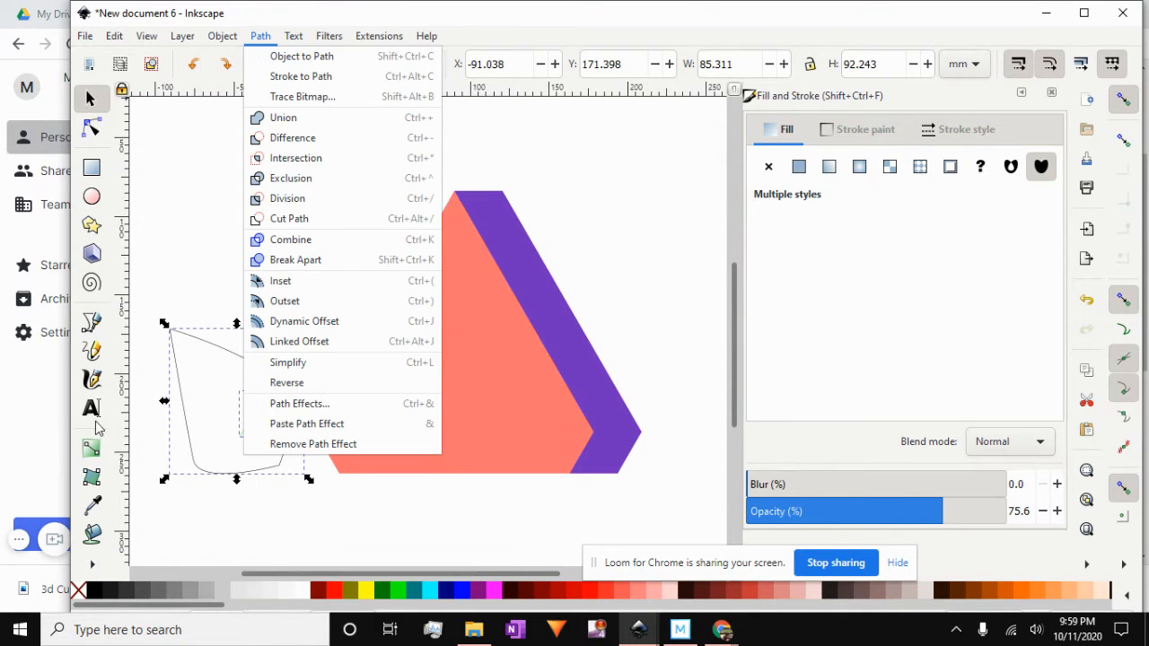
{"action": "left_click", "coordinate": [203, 542]}
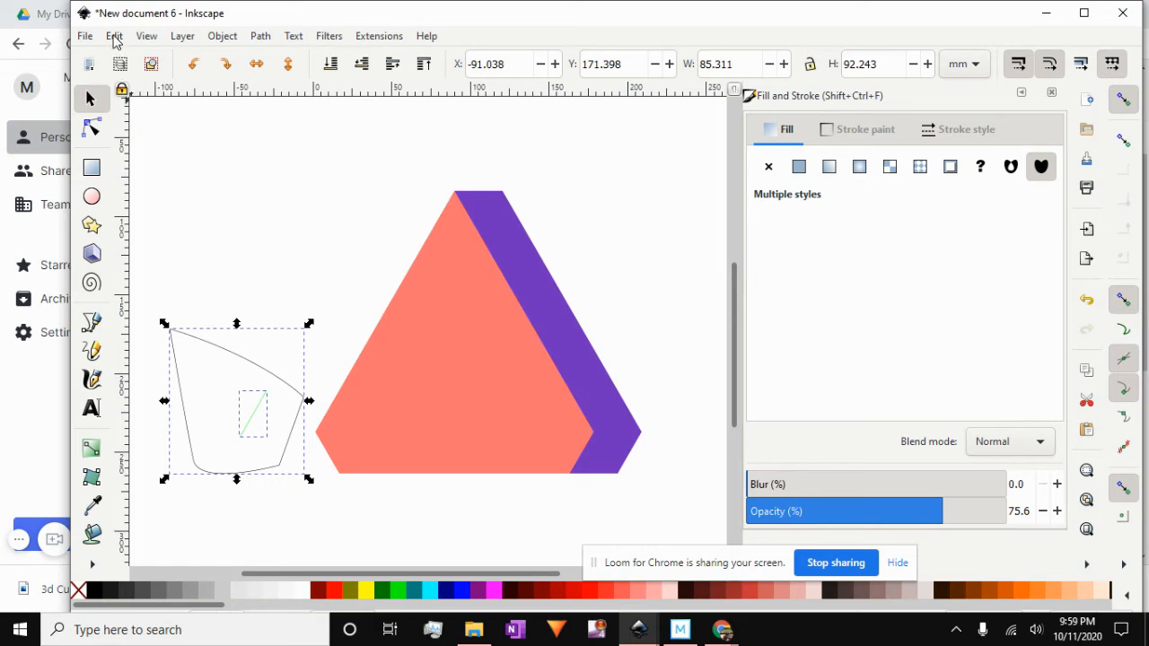
{"action": "key", "text": "Delete"}
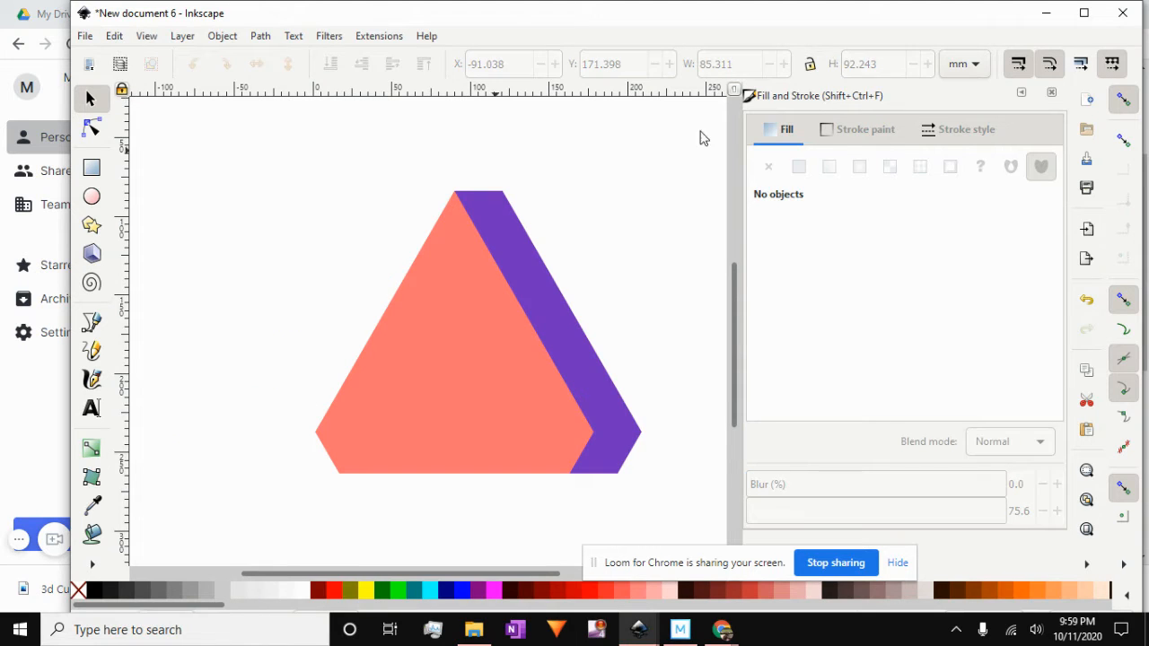
- Draw a closed Bezier shape about 91 by 67 mm around the blue strip's lower end, its top edge running horizontally between the strip's two corners
{"action": "left_click", "coordinate": [627, 391]}
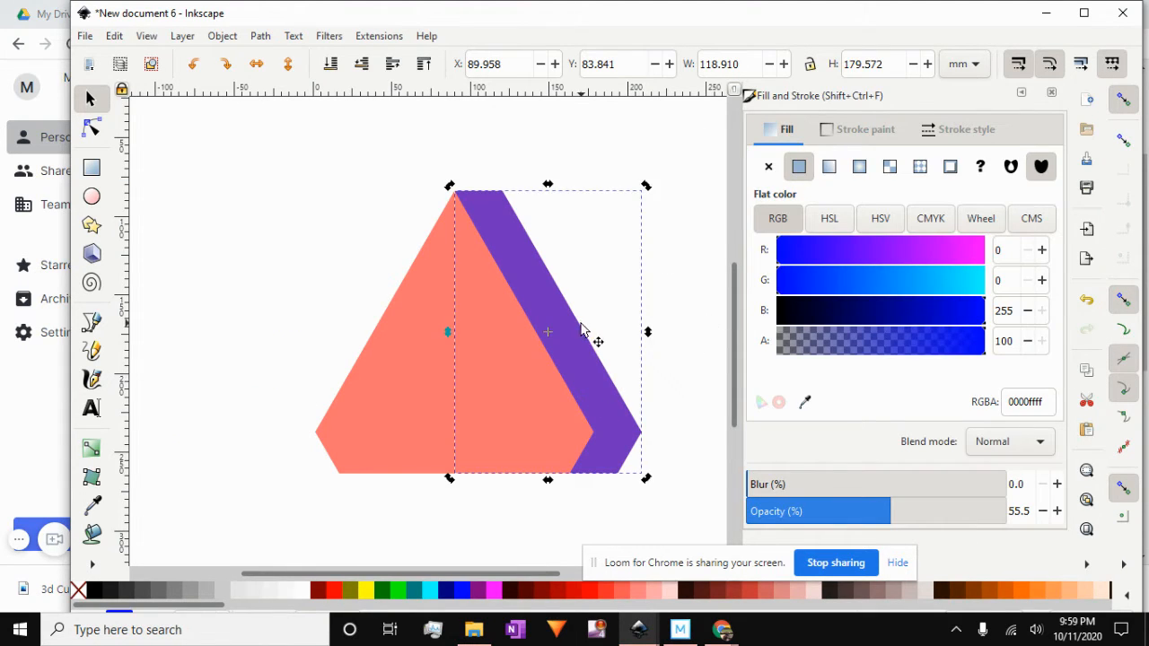
{"action": "left_click", "coordinate": [432, 363]}
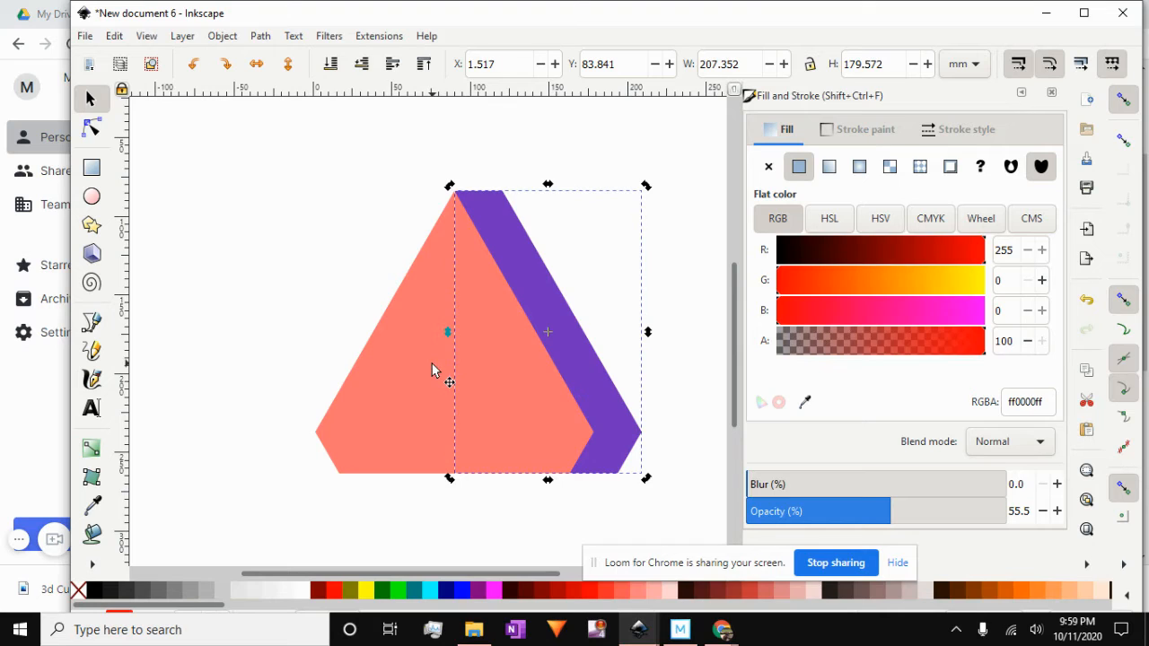
{"action": "left_click", "coordinate": [587, 380]}
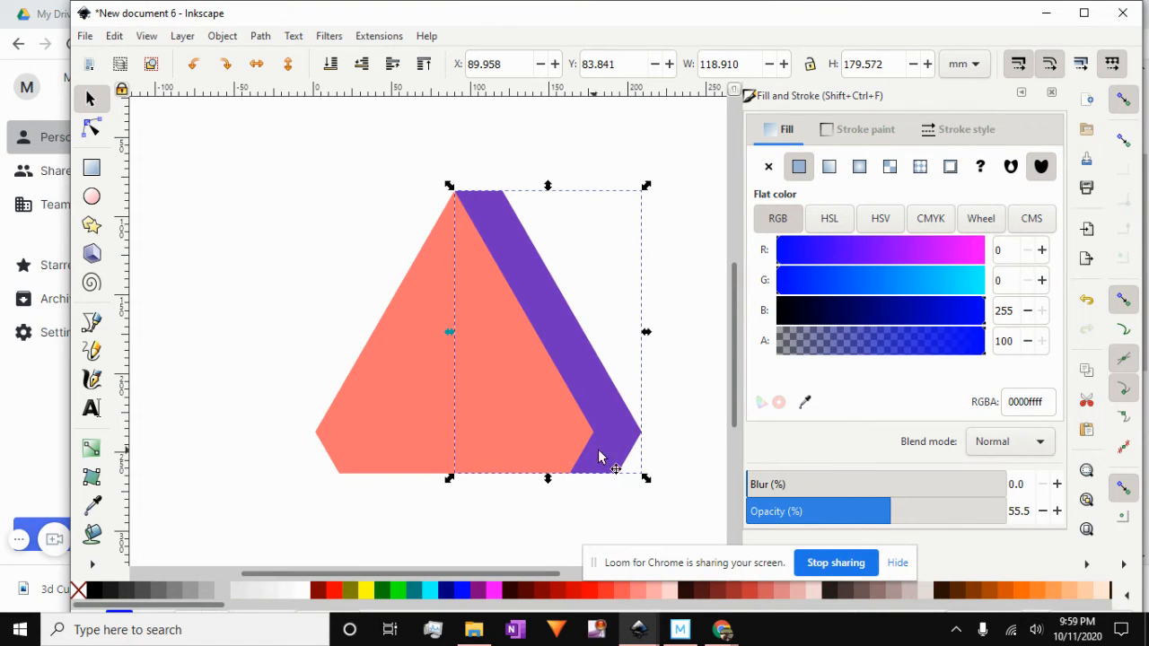
{"action": "left_click", "coordinate": [93, 325]}
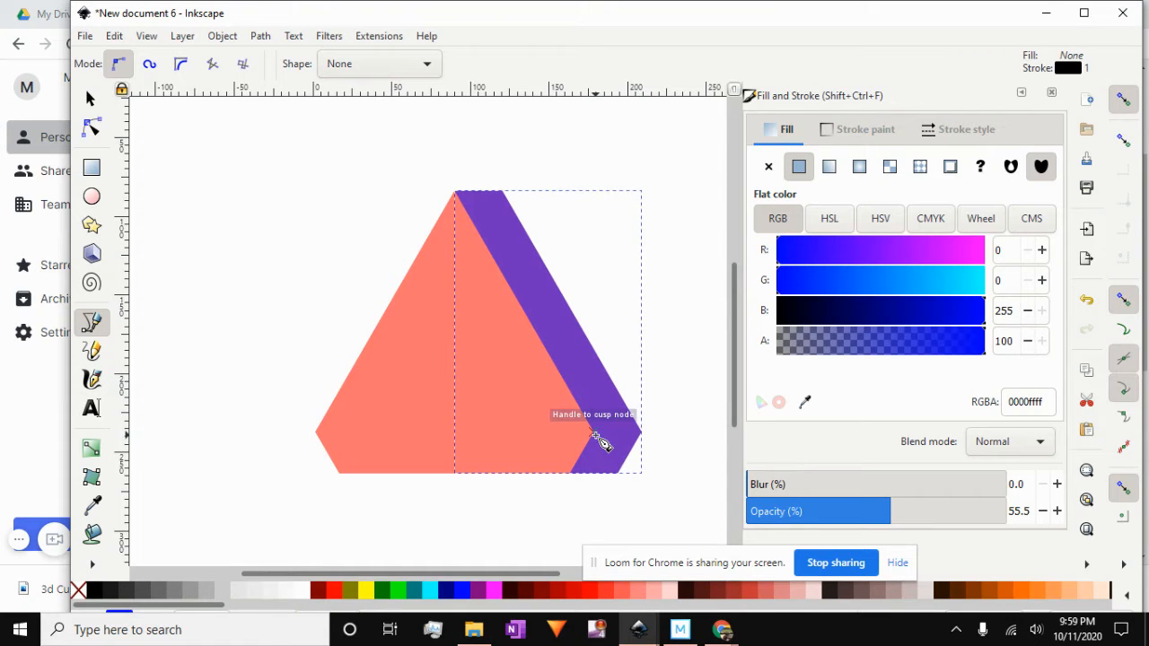
{"action": "key", "text": "Escape"}
{"action": "left_click_drag", "start_coordinate": [594, 435], "coordinate": [641, 433]}
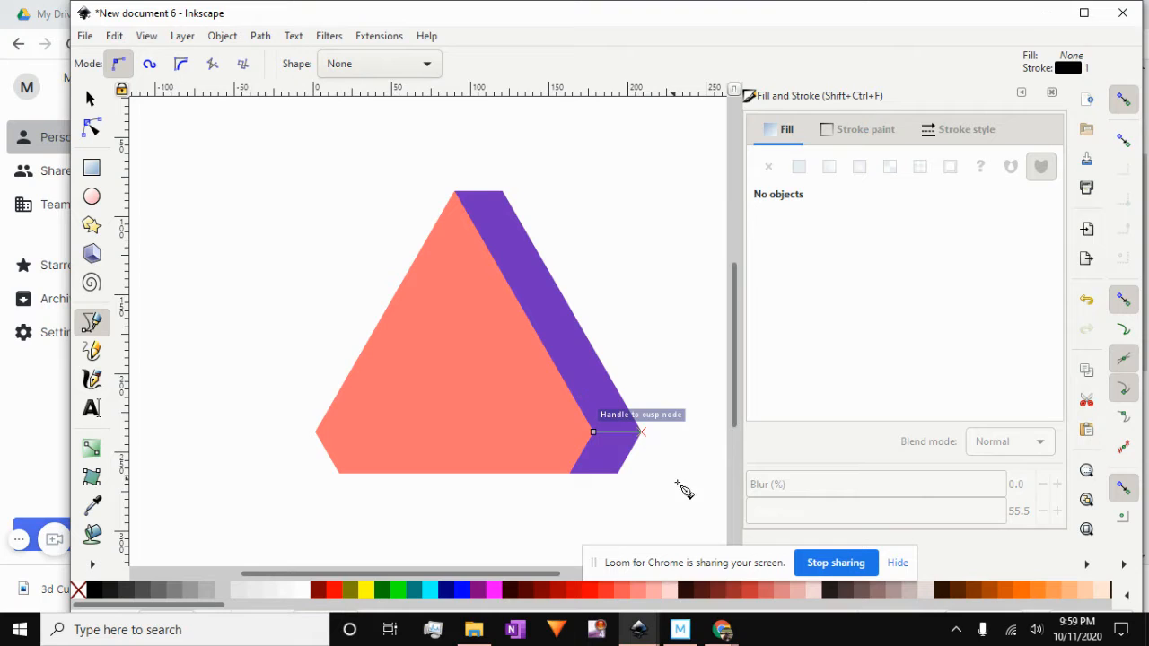
{"action": "left_click", "coordinate": [669, 492]}
{"action": "left_click", "coordinate": [604, 536]}
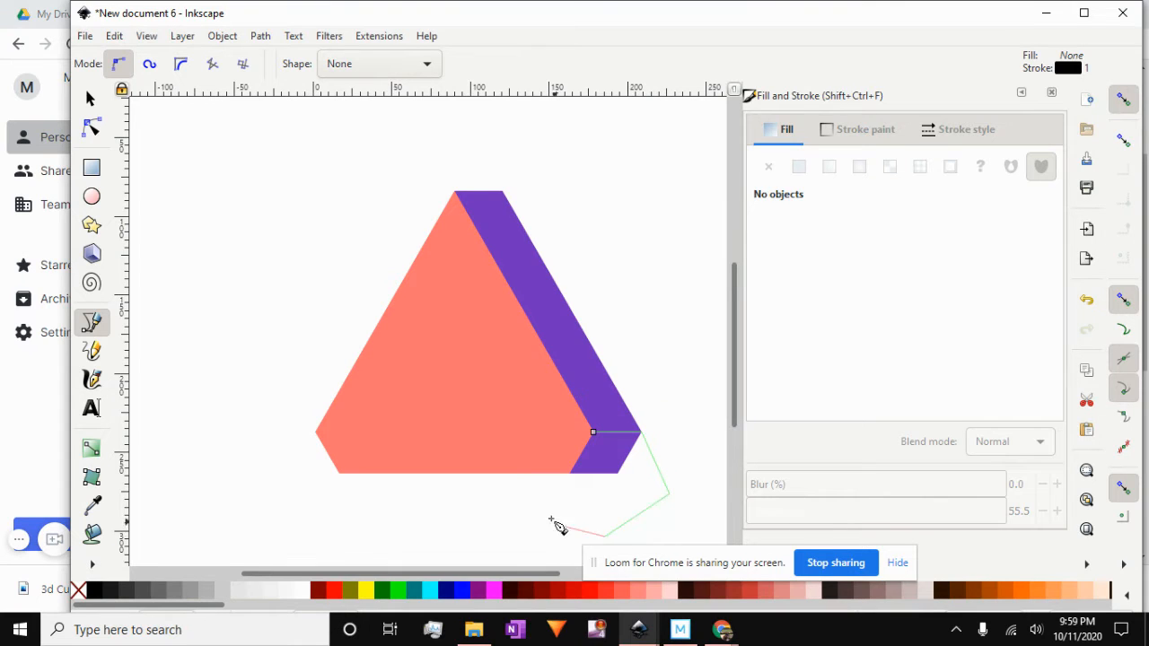
{"action": "left_click", "coordinate": [539, 505]}
{"action": "left_click", "coordinate": [528, 460]}
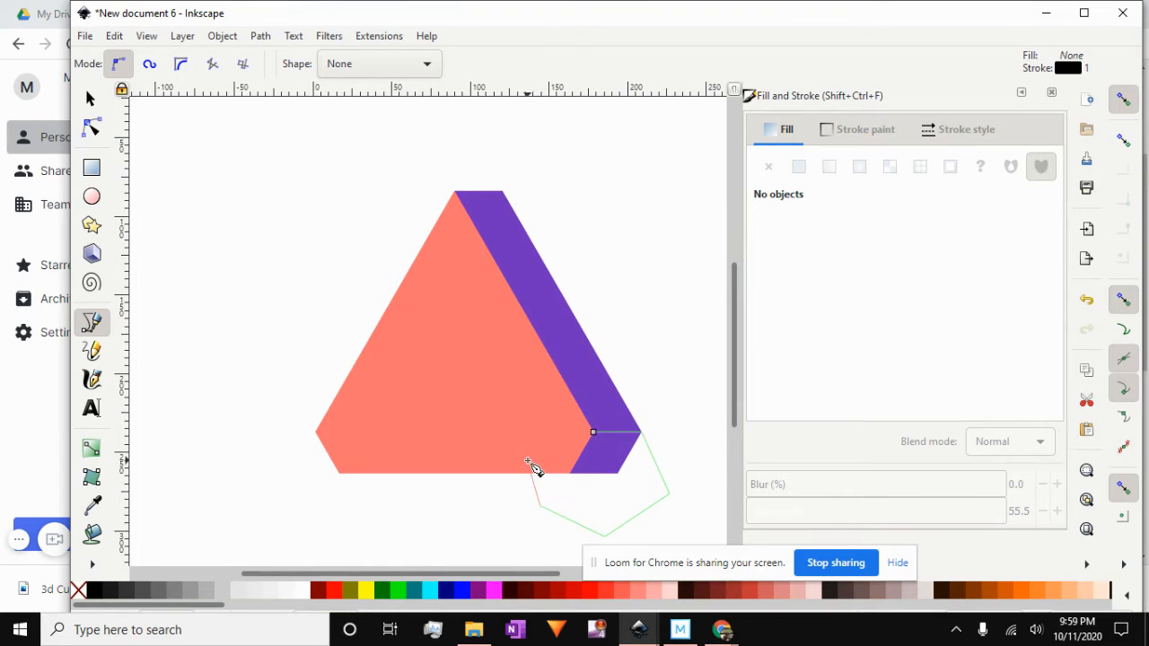
{"action": "left_click", "coordinate": [593, 433]}
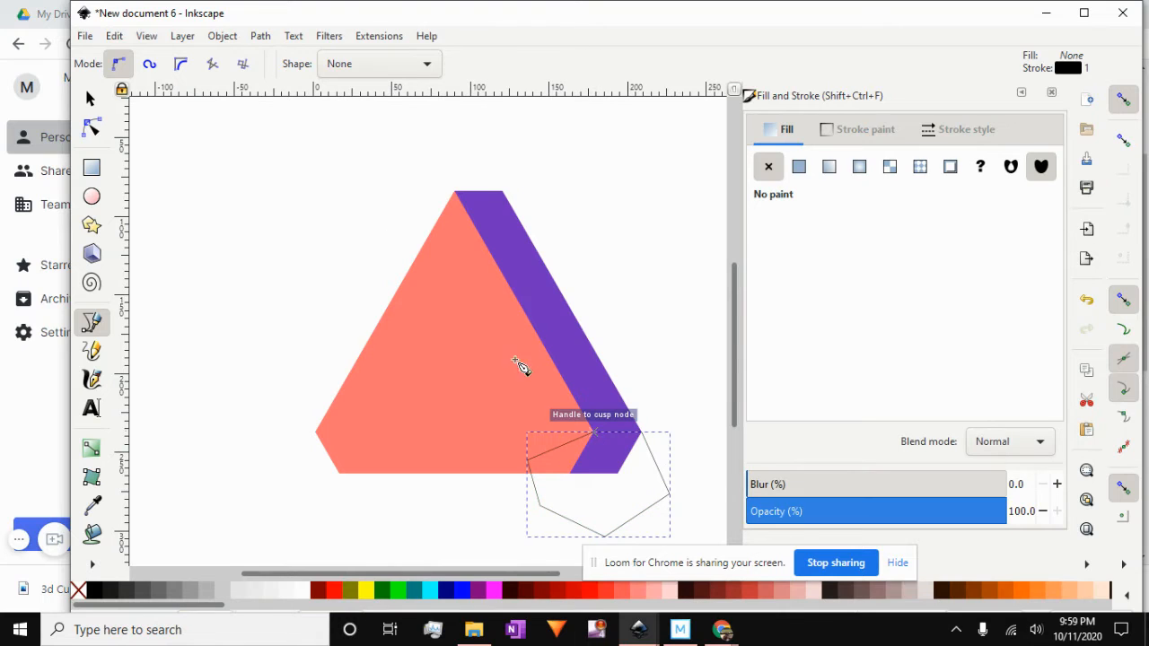
- Cut off the blue strip's lower end by subtracting the Bezier outline from it with Difference
{"action": "left_click", "coordinate": [91, 99]}
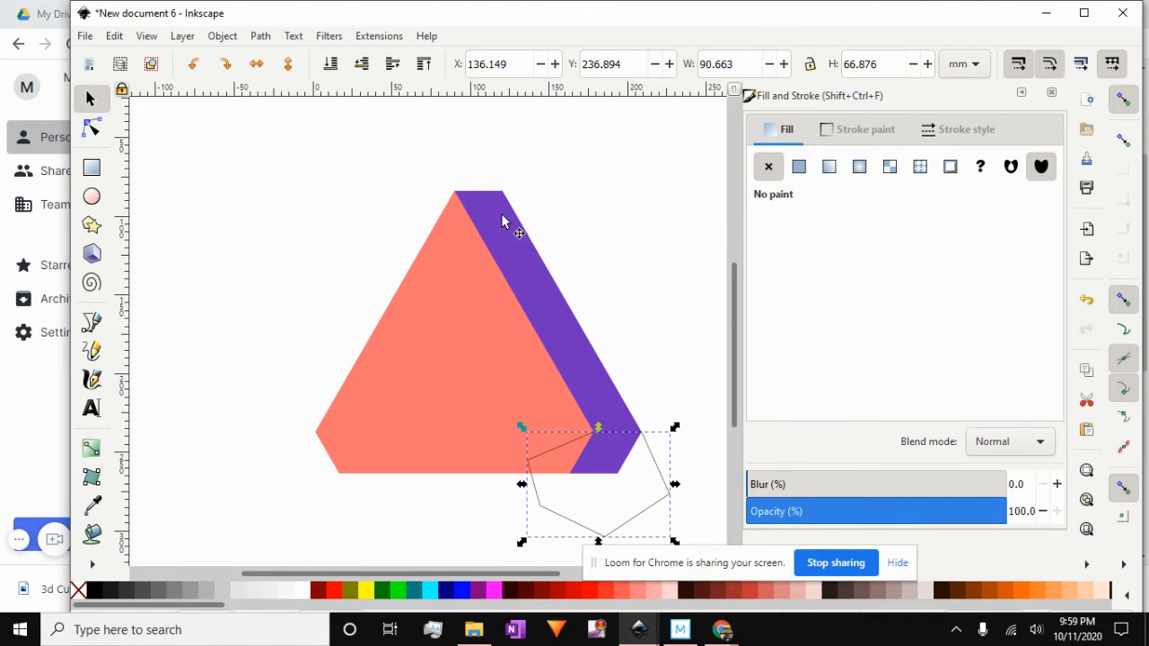
{"action": "left_click", "coordinate": [540, 300], "text": "shift"}
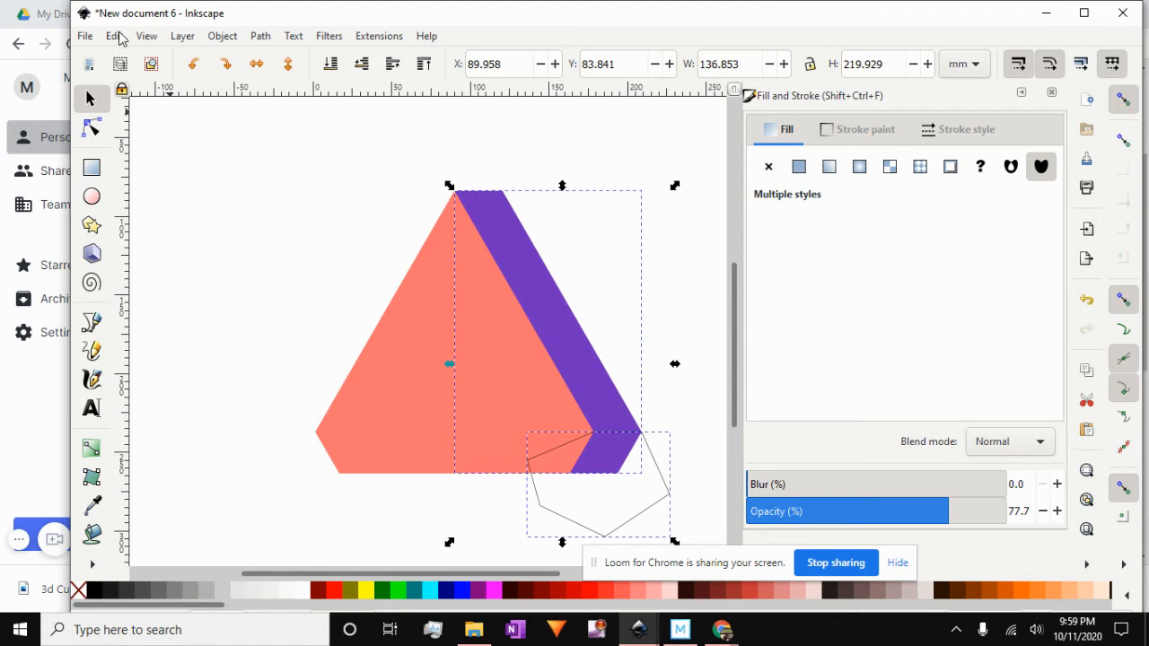
{"action": "left_click", "coordinate": [261, 36]}
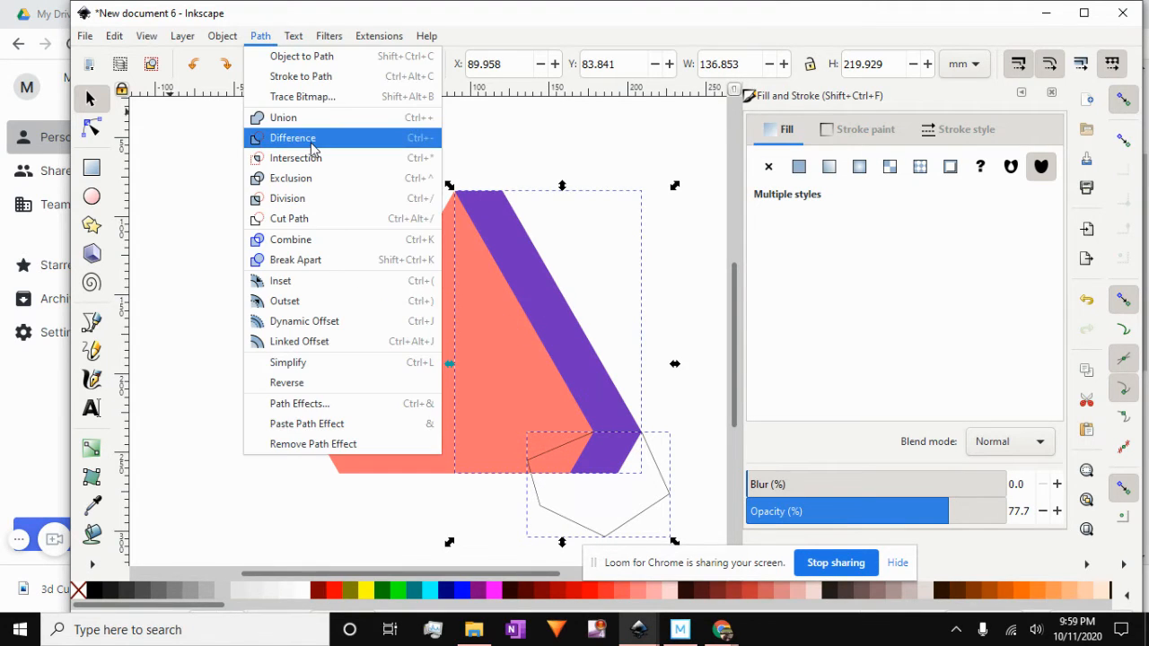
{"action": "left_click", "coordinate": [293, 138]}
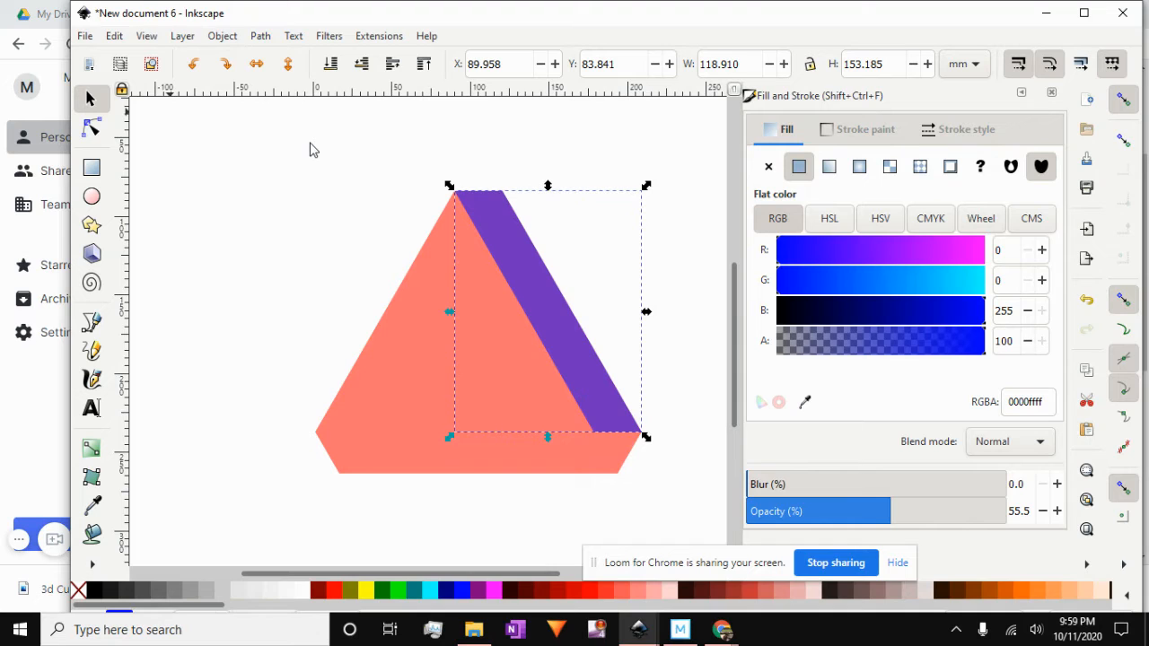
- Place a duplicate of the blue strip, rotated to horizontal, with its lower-left end snapped to the triangle's outer left corner
{"action": "right_click", "coordinate": [566, 327]}
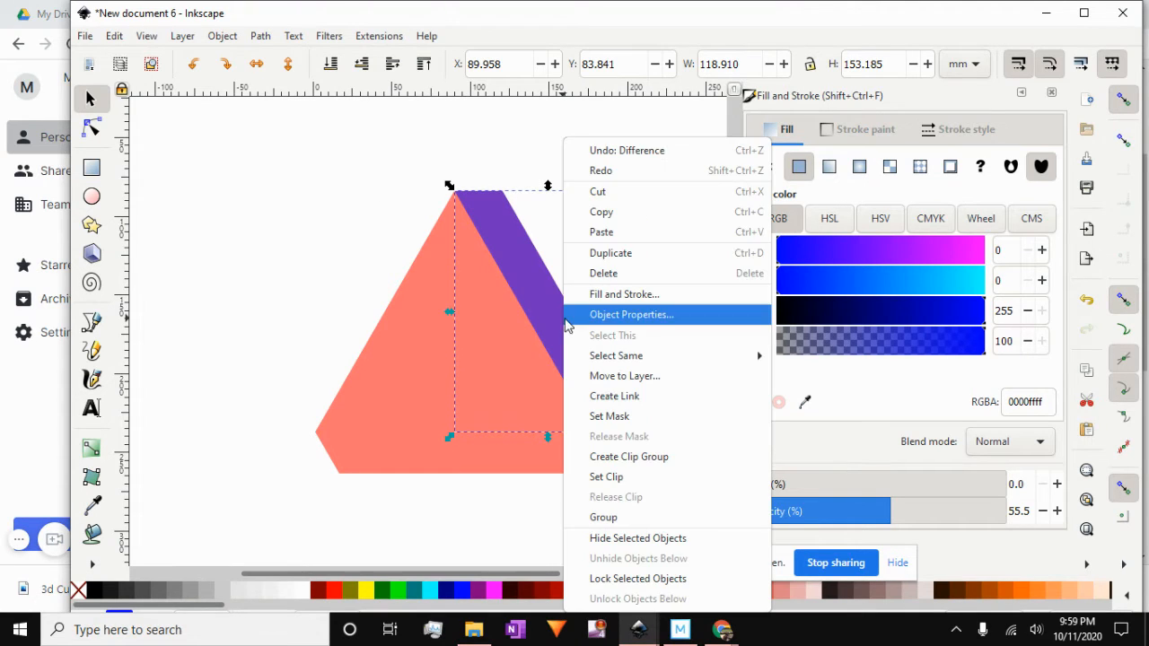
{"action": "left_click", "coordinate": [654, 253]}
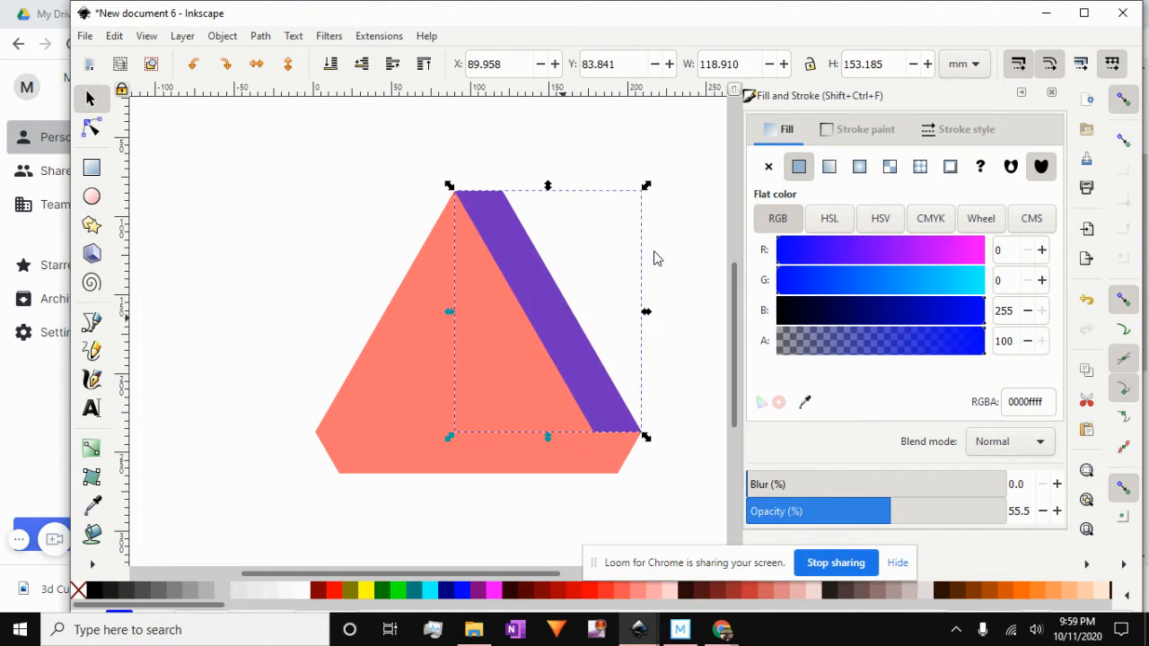
{"action": "left_click", "coordinate": [642, 444]}
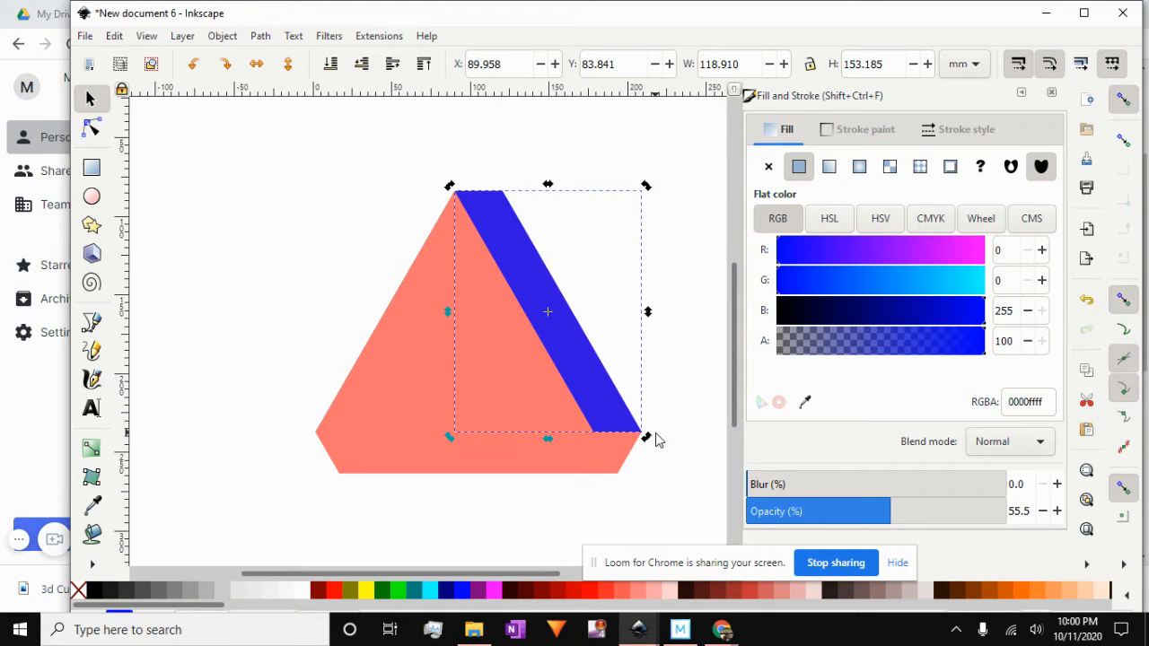
{"action": "left_click_drag", "start_coordinate": [647, 439], "coordinate": [679, 307]}
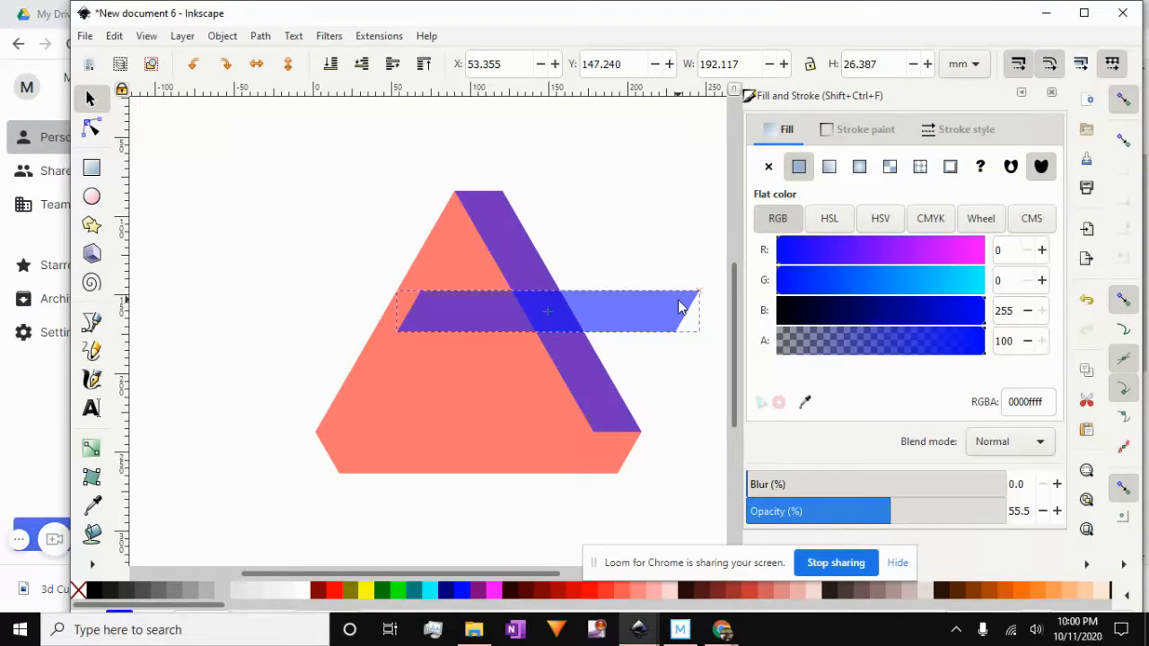
{"action": "left_click_drag", "start_coordinate": [680, 307], "coordinate": [680, 307]}
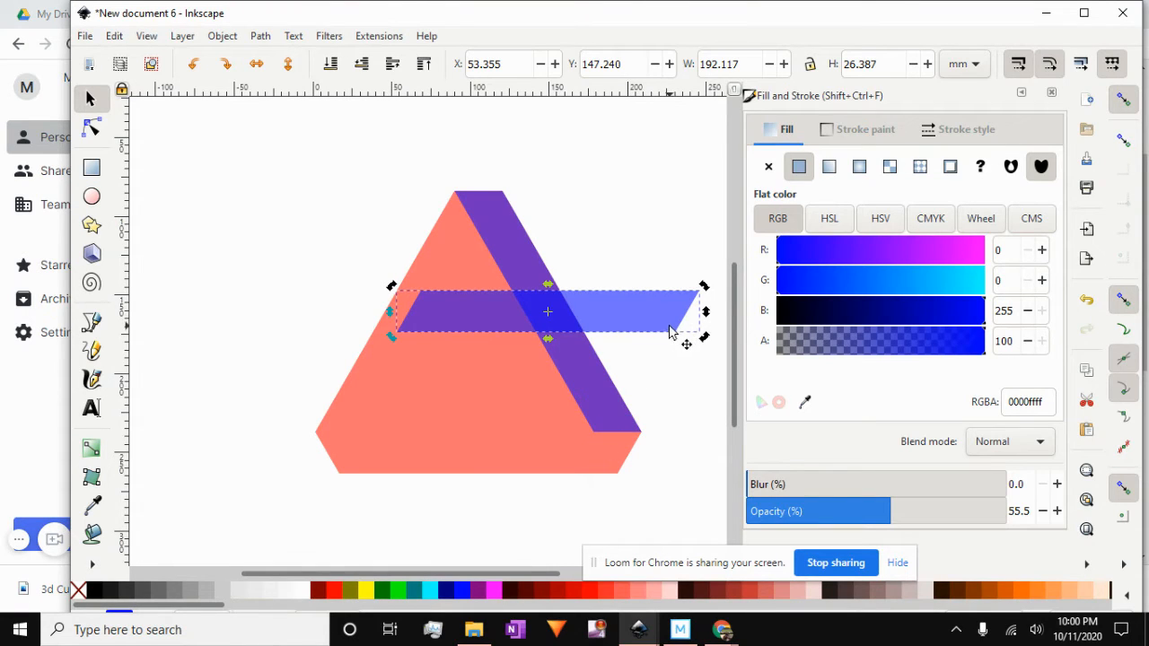
{"action": "left_click_drag", "start_coordinate": [608, 415], "coordinate": [596, 425]}
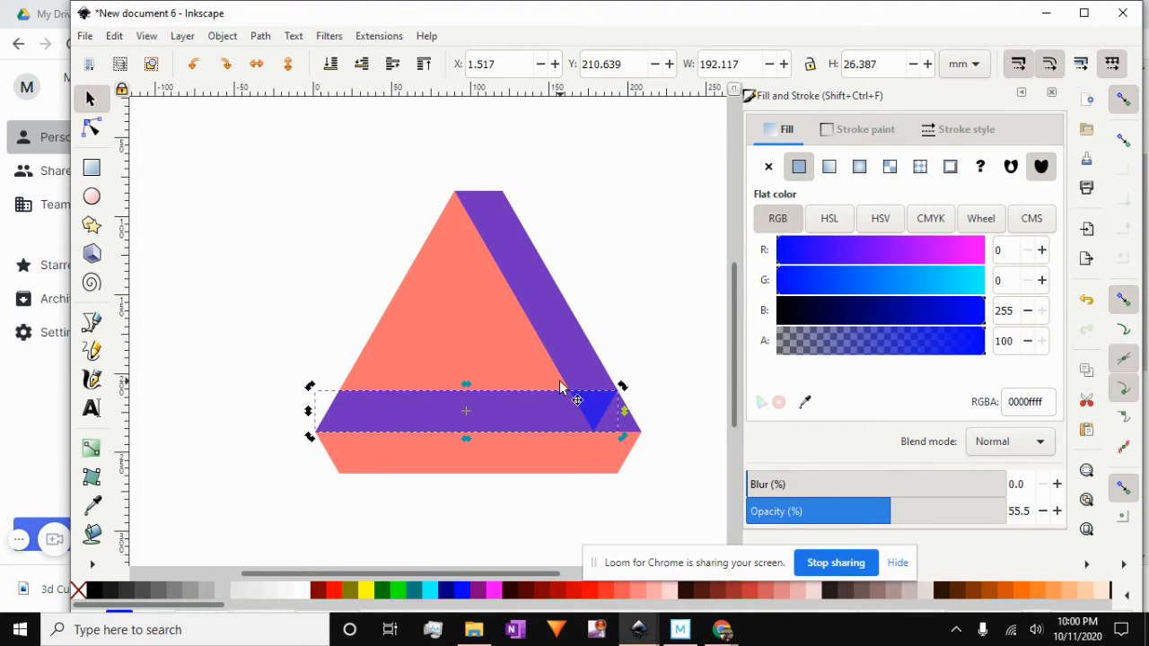
- Merge the horizontal and slanted blue strips into one L-shaped piece with Union
{"action": "left_click", "coordinate": [546, 321], "text": "shift"}
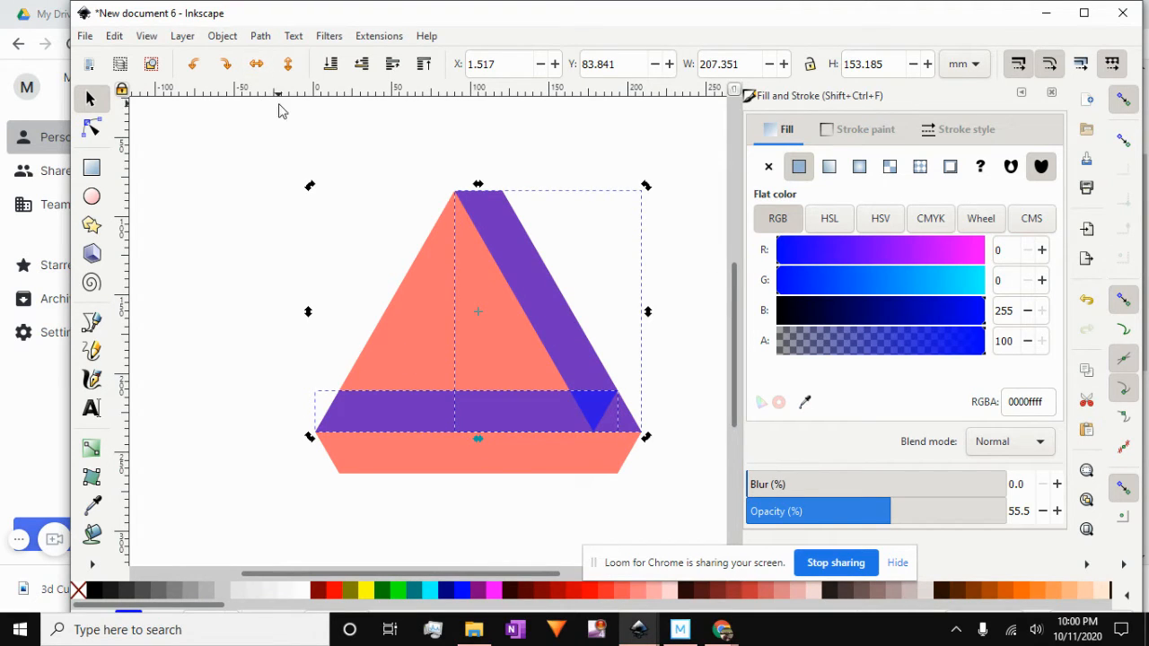
{"action": "left_click", "coordinate": [261, 36]}
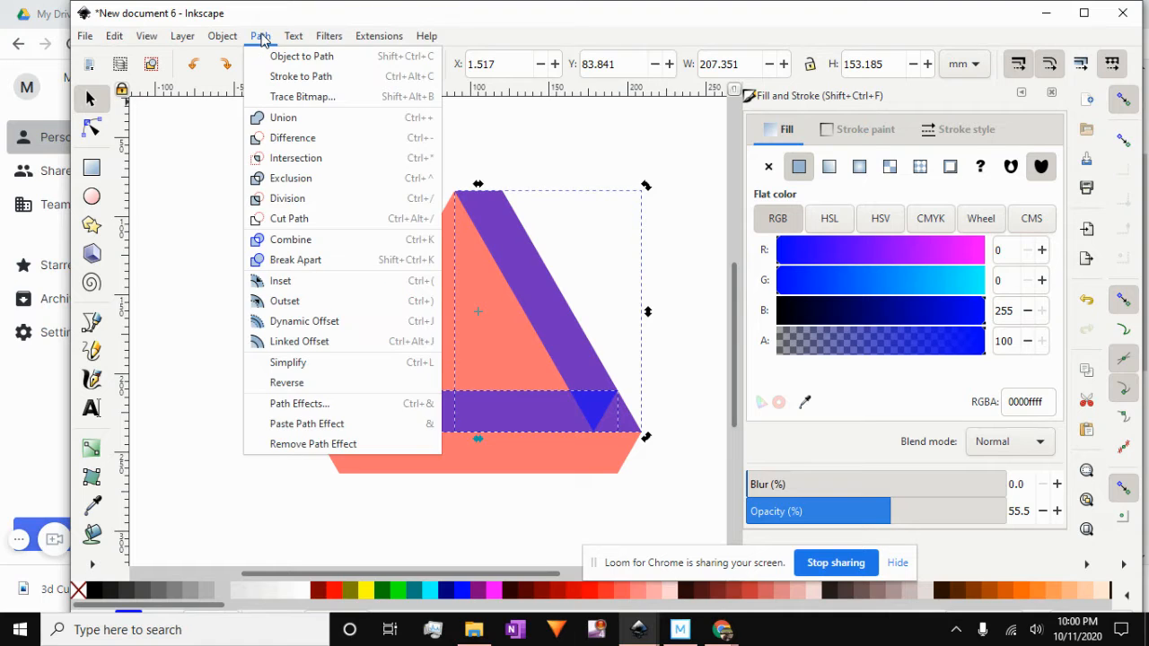
{"action": "left_click", "coordinate": [296, 126]}
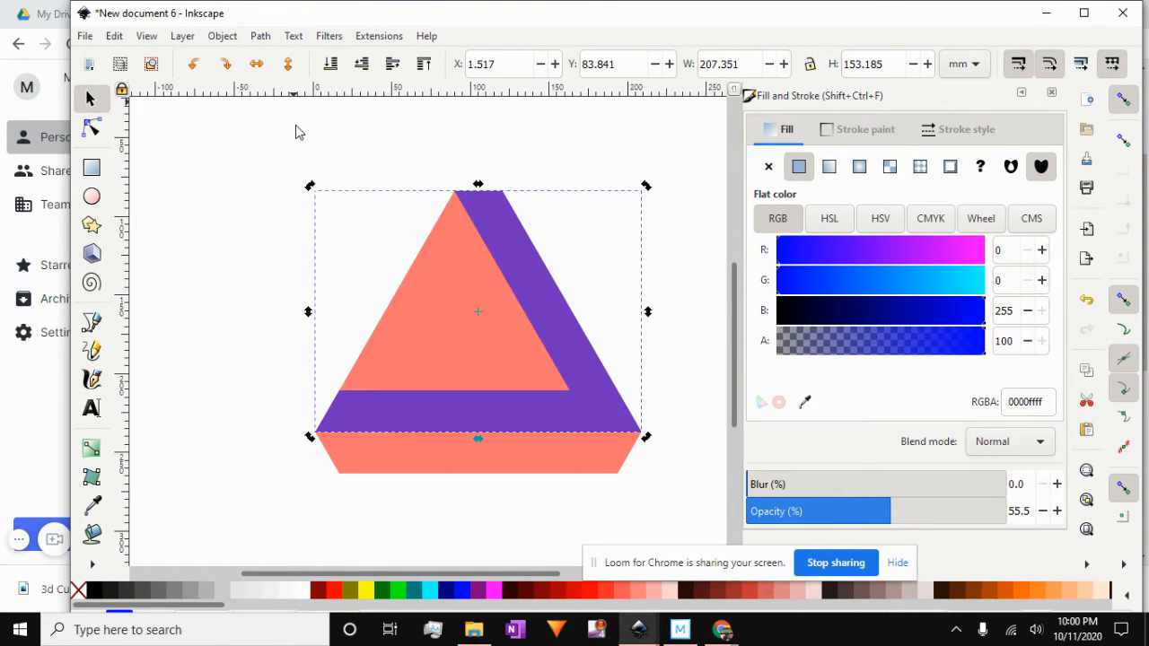
- Duplicate the merged blue L-shaped piece and fill the copy with green (00ff00)
{"action": "right_click", "coordinate": [549, 314]}
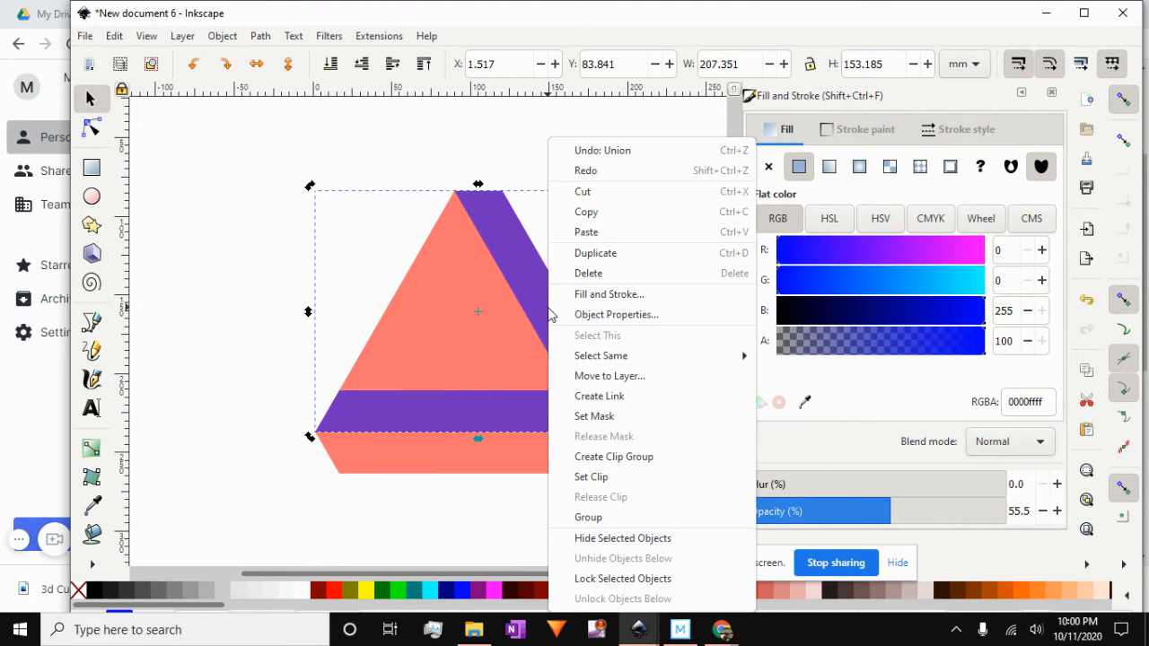
{"action": "left_click", "coordinate": [618, 256]}
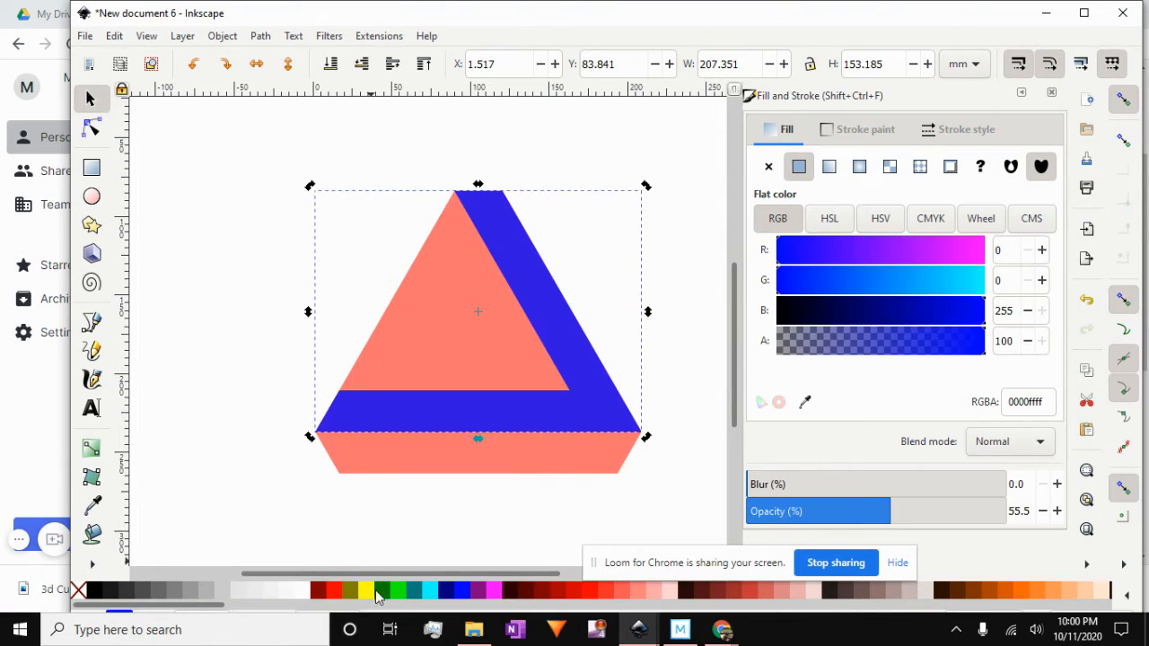
{"action": "left_click", "coordinate": [405, 590]}
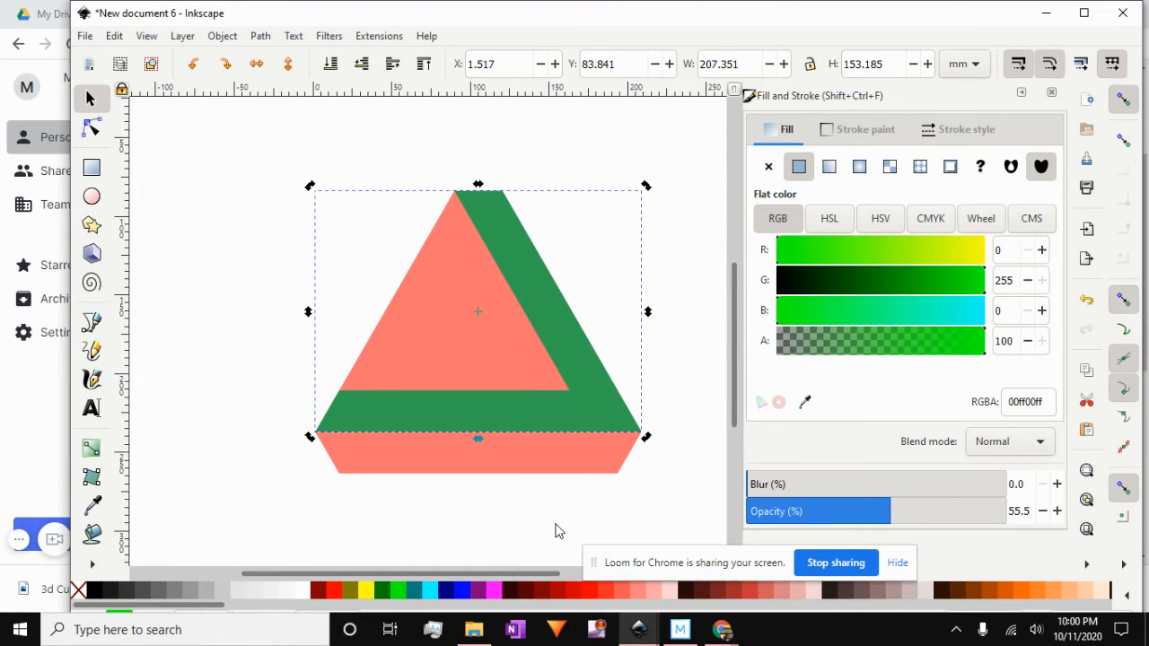
- Rotate the green L-shaped copy so its point faces up, and snap that point to the upper-left corner of the triangle
{"action": "left_click", "coordinate": [616, 428]}
{"action": "left_click", "coordinate": [615, 428]}
{"action": "left_click_drag", "start_coordinate": [646, 440], "coordinate": [495, 211]}
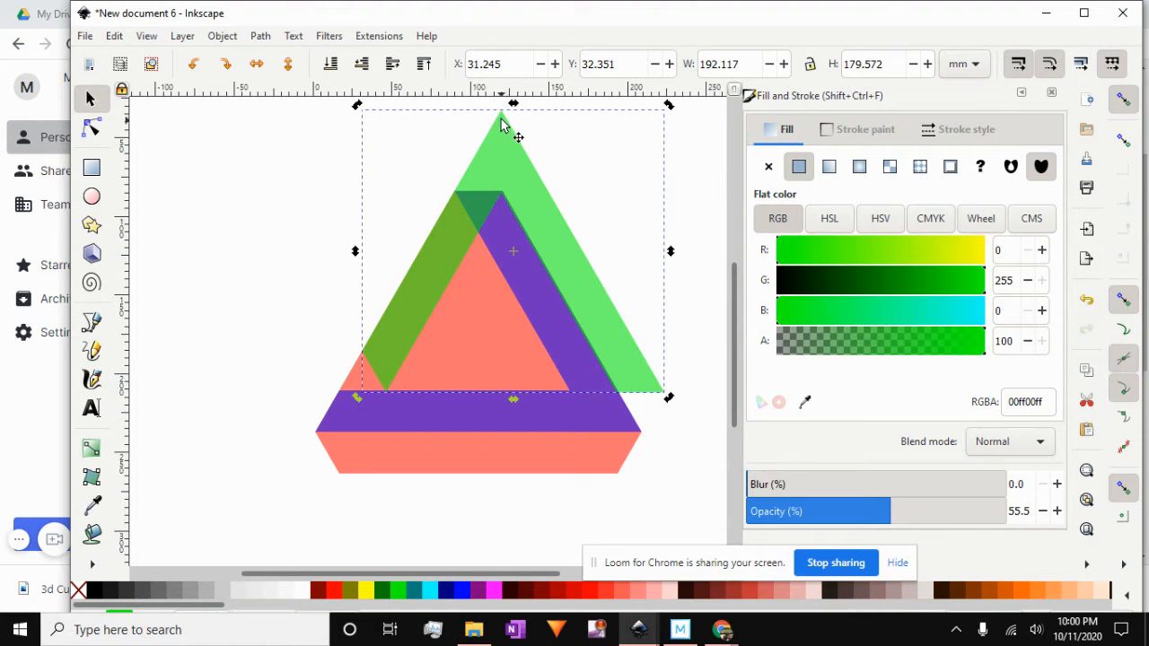
{"action": "left_click_drag", "start_coordinate": [500, 123], "coordinate": [457, 211]}
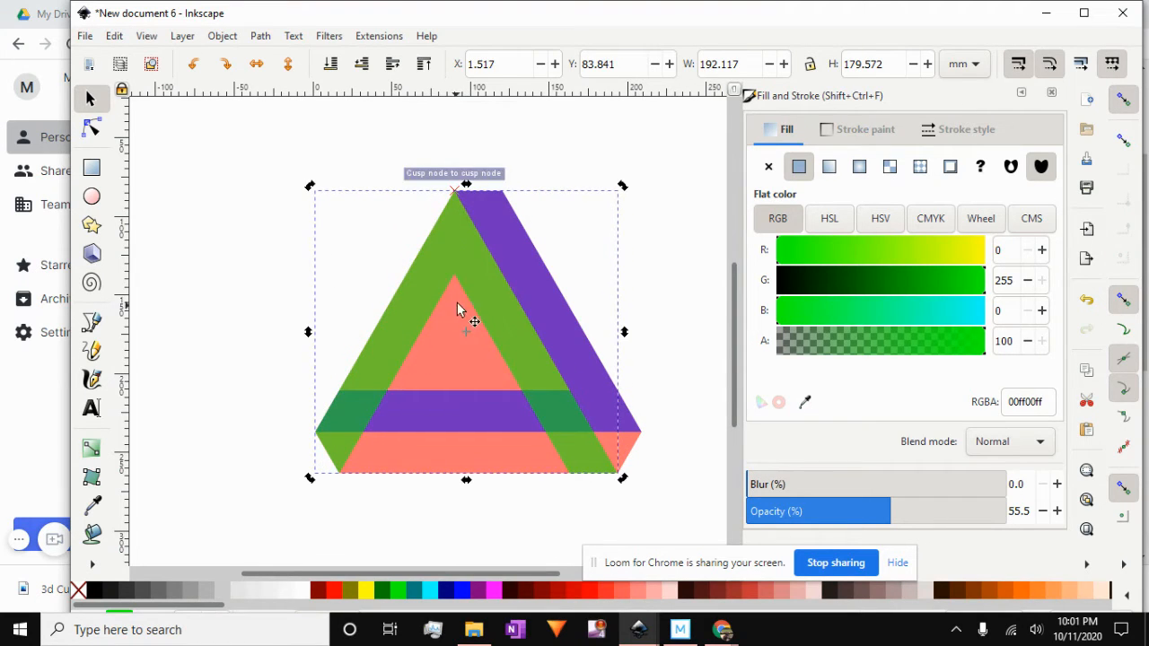
- Move the red triangle aside from the blue and green L-shaped pieces and delete it
{"action": "scroll", "coordinate": [438, 261], "scroll_direction": "up", "scroll_amount": 2}
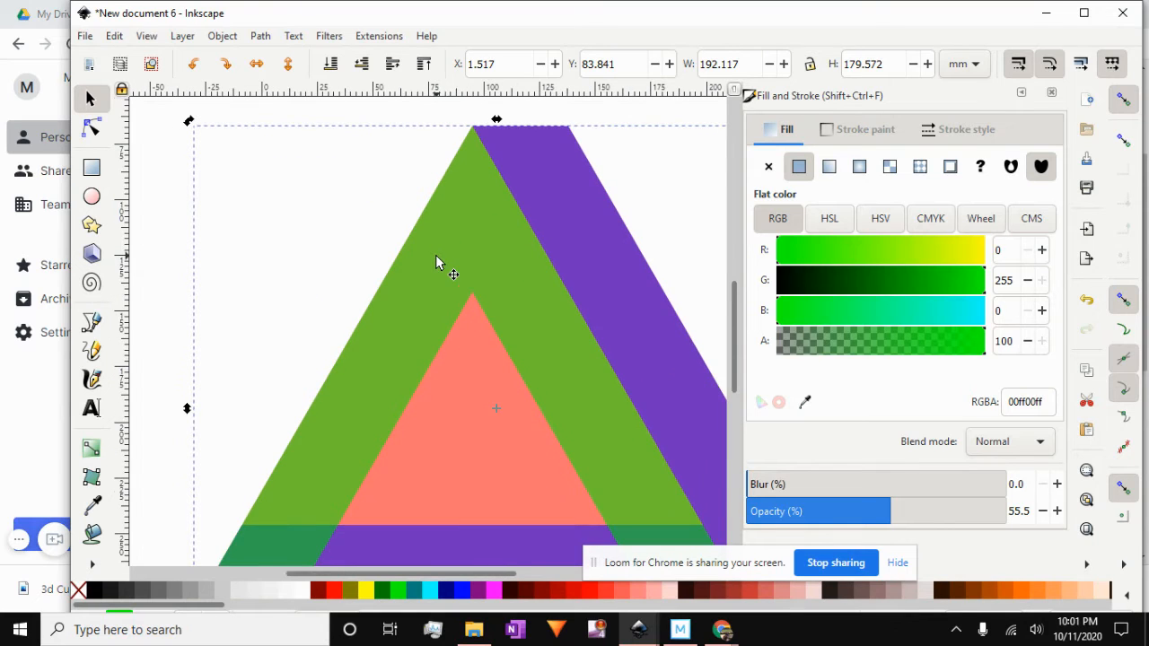
{"action": "scroll", "coordinate": [438, 259], "scroll_direction": "down", "scroll_amount": 1}
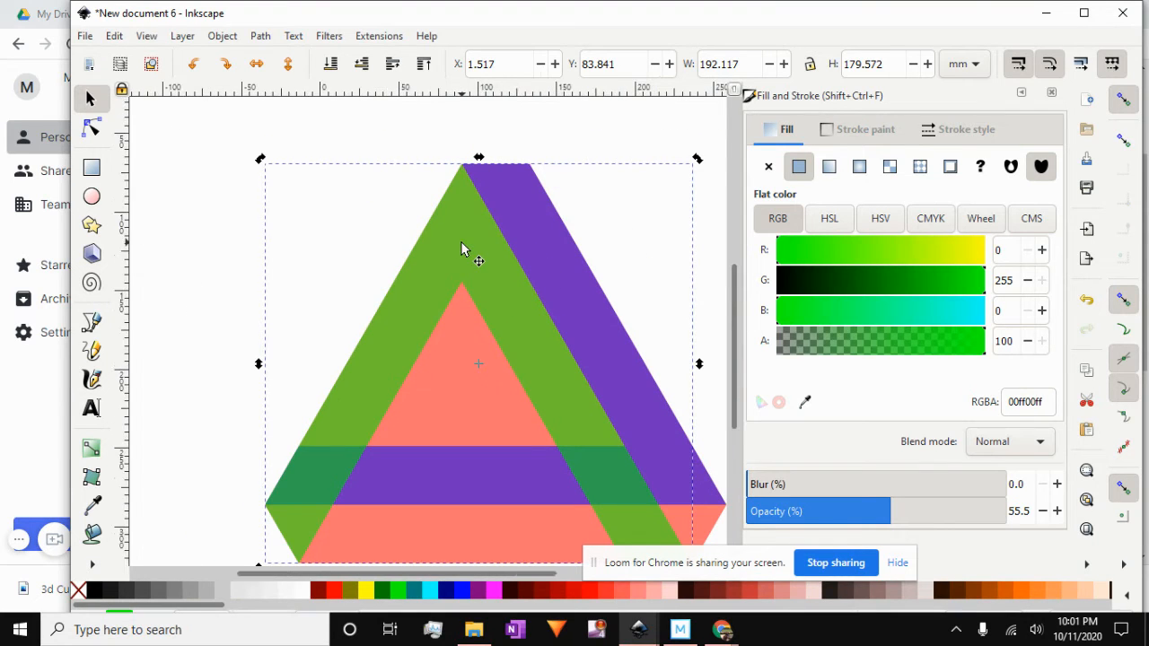
{"action": "scroll", "coordinate": [459, 251], "scroll_direction": "down", "scroll_amount": 1}
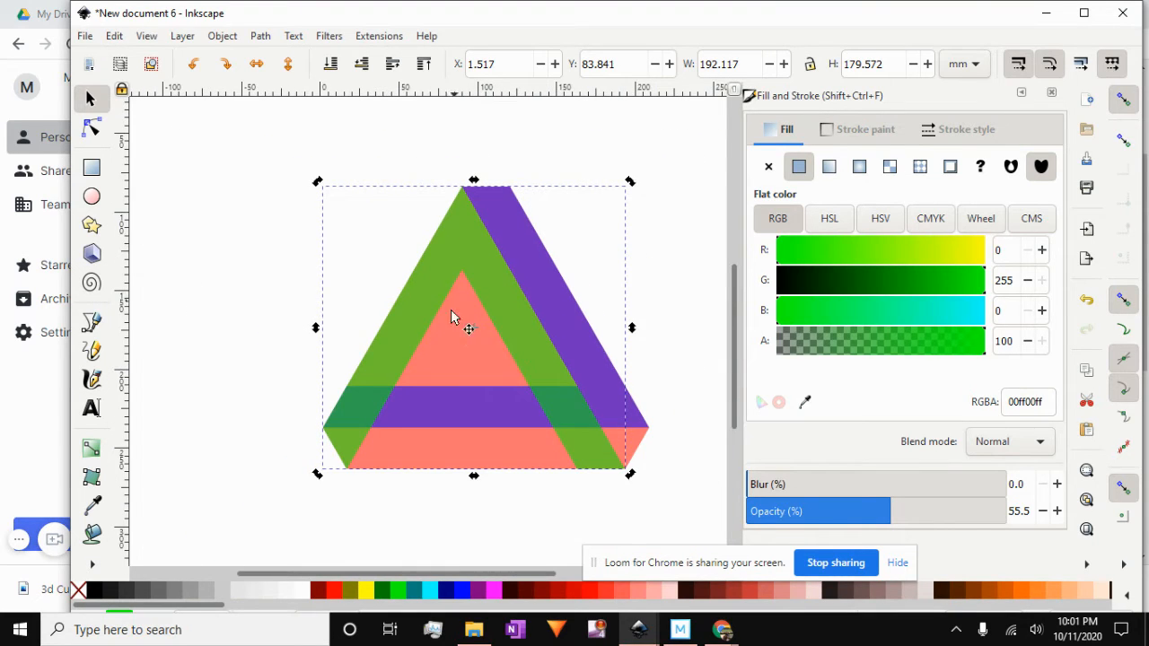
{"action": "left_click", "coordinate": [473, 369]}
{"action": "left_click_drag", "start_coordinate": [520, 470], "coordinate": [271, 484]}
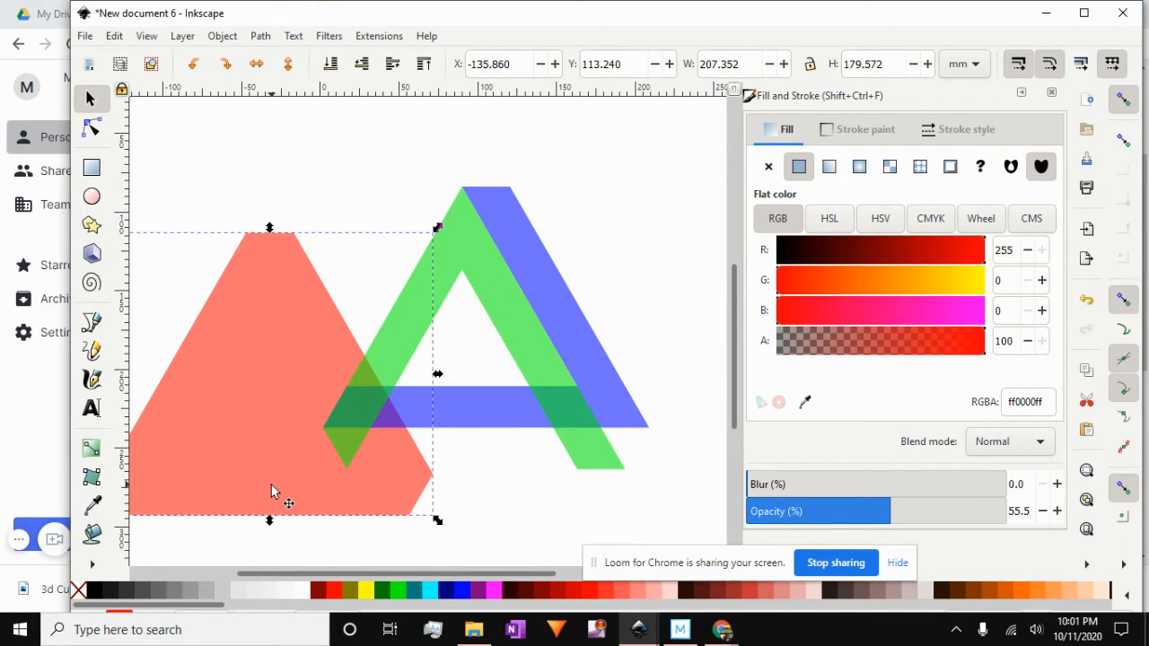
{"action": "key", "text": "Delete"}
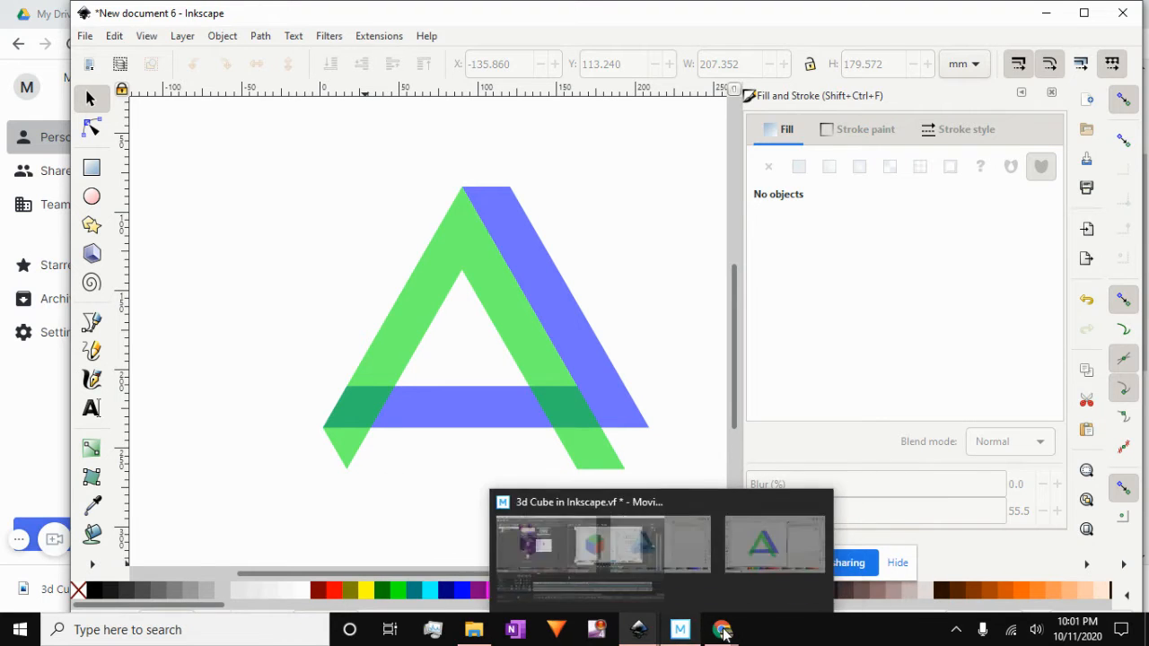
- Switch to the YouTube triangle tutorial in Chrome and replay it from 4:40 to check how the overlapping areas are made
{"action": "mouse_move", "coordinate": [723, 633]}
{"action": "left_click", "coordinate": [669, 552]}
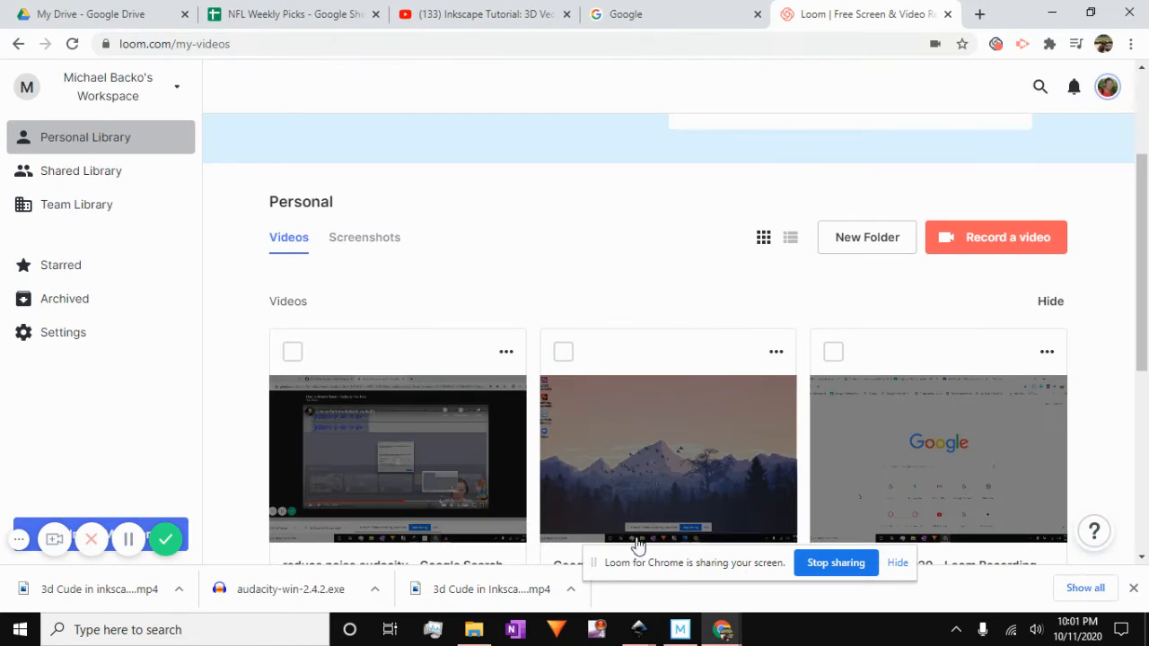
{"action": "left_click", "coordinate": [492, 27]}
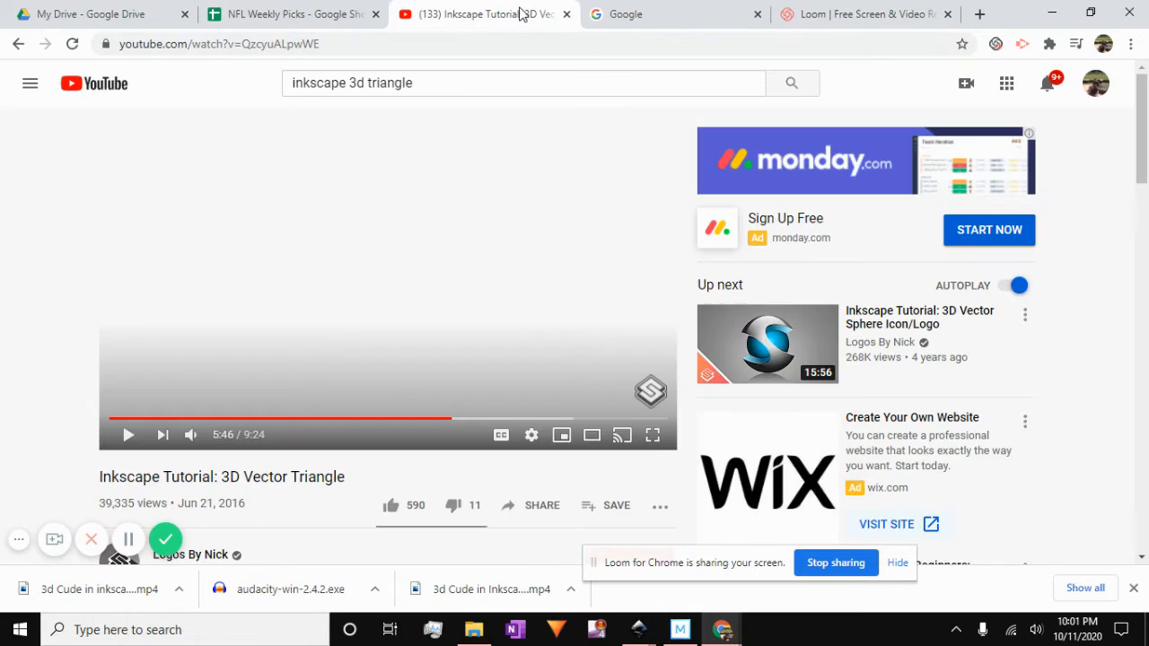
{"action": "left_click", "coordinate": [356, 419]}
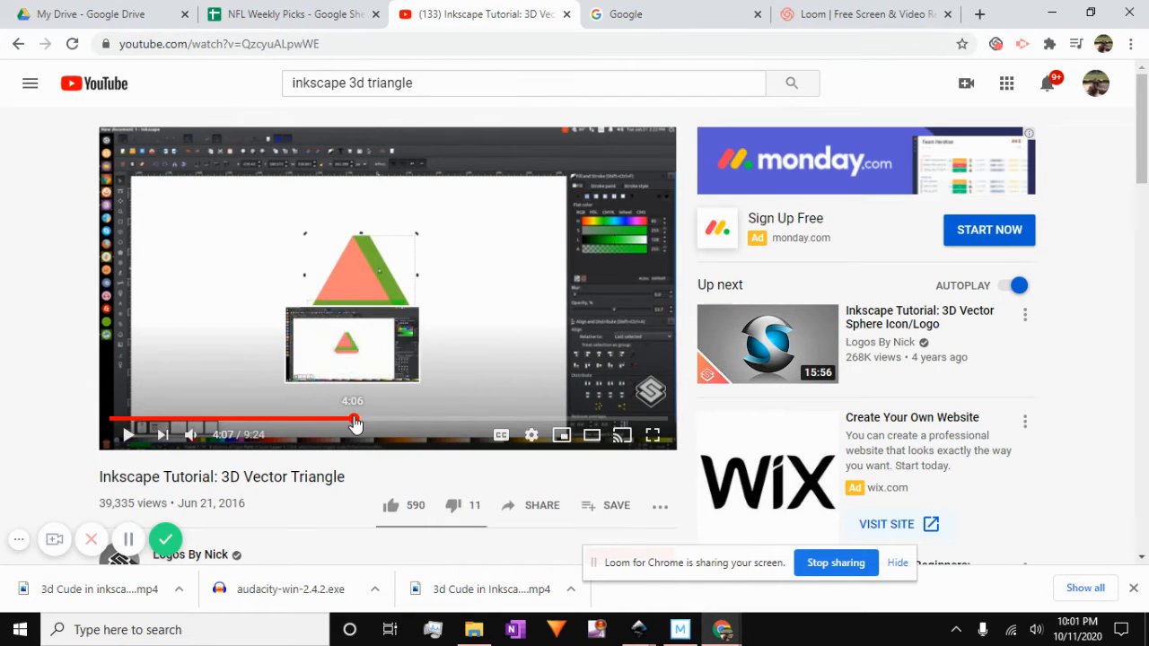
{"action": "left_click", "coordinate": [396, 420]}
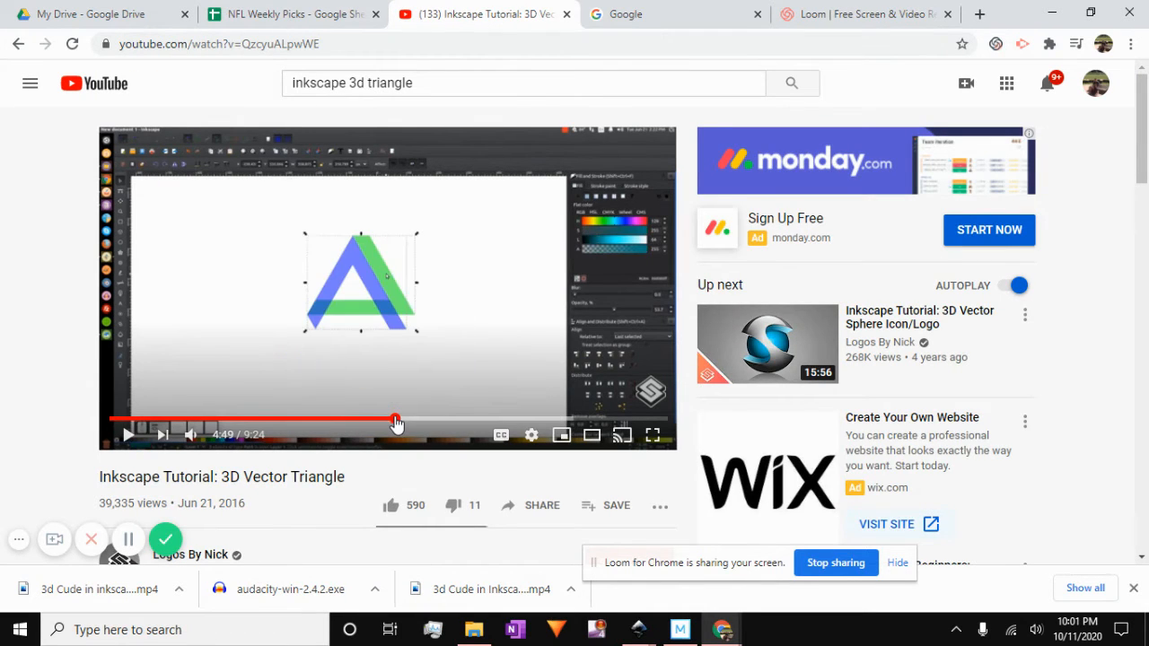
{"action": "left_click", "coordinate": [416, 419]}
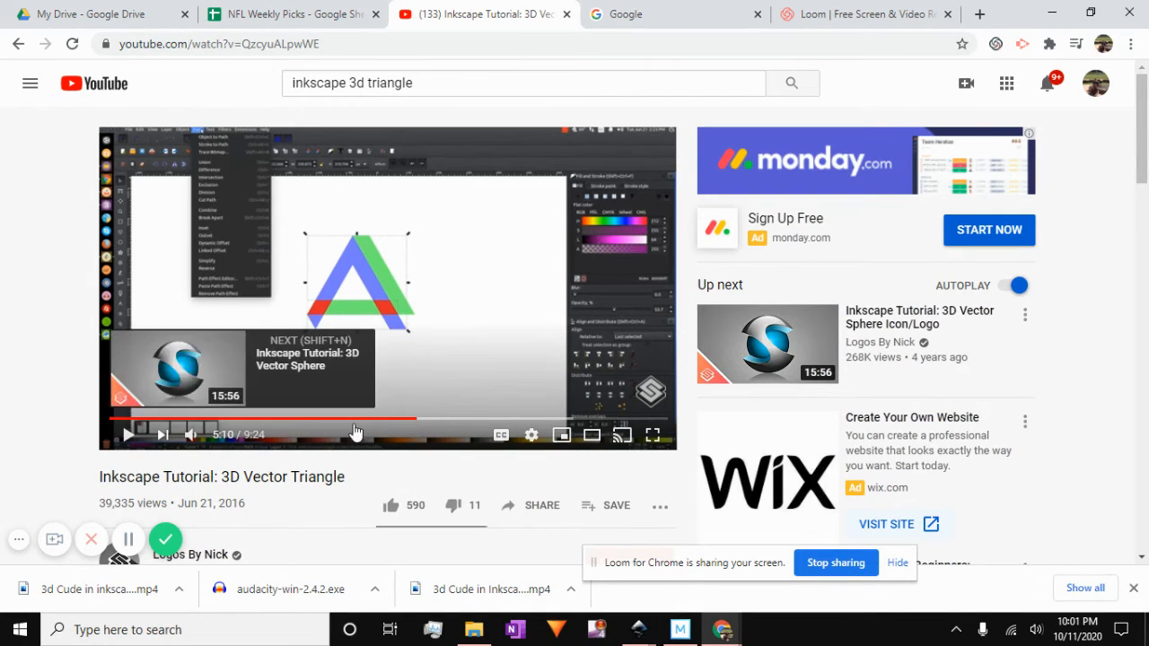
{"action": "left_click", "coordinate": [386, 419]}
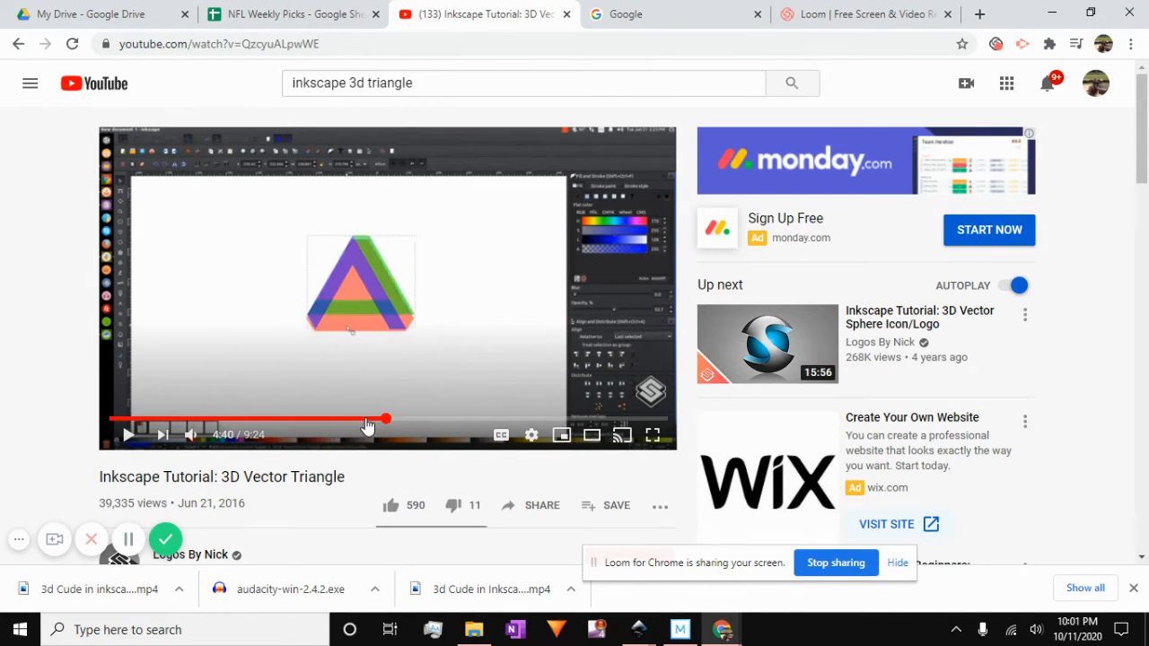
{"action": "left_click", "coordinate": [128, 435]}
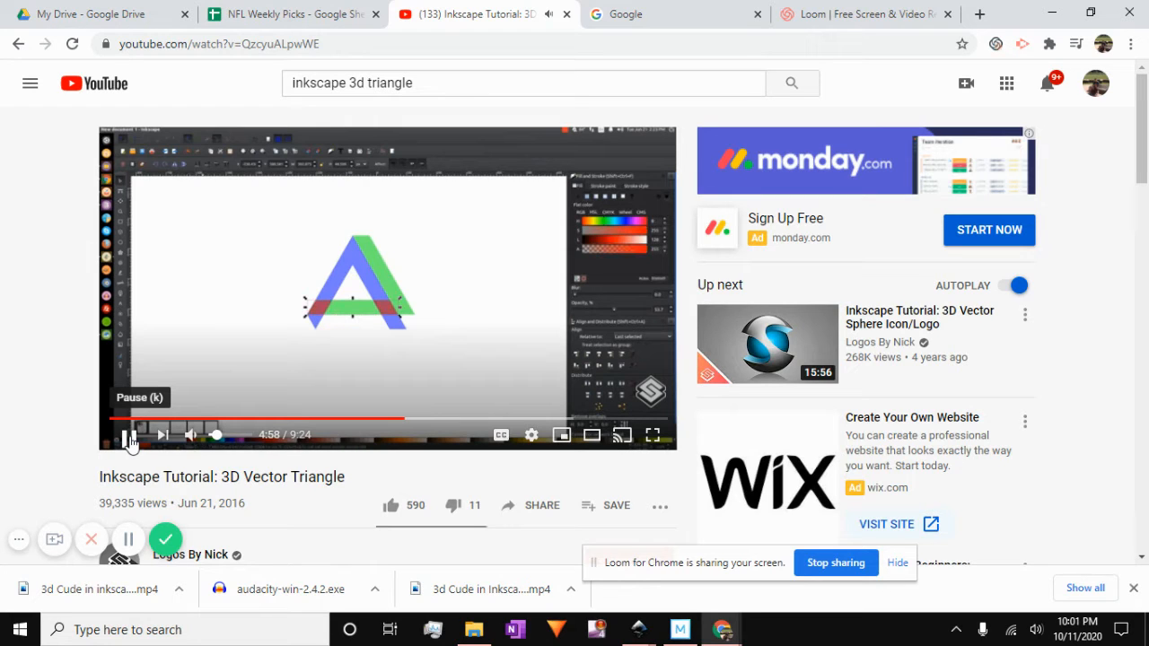
{"action": "left_click", "coordinate": [129, 437]}
- Switch back to New document 6 in Inkscape and duplicate the green and blue L-shaped pieces together
{"action": "mouse_move", "coordinate": [656, 633]}
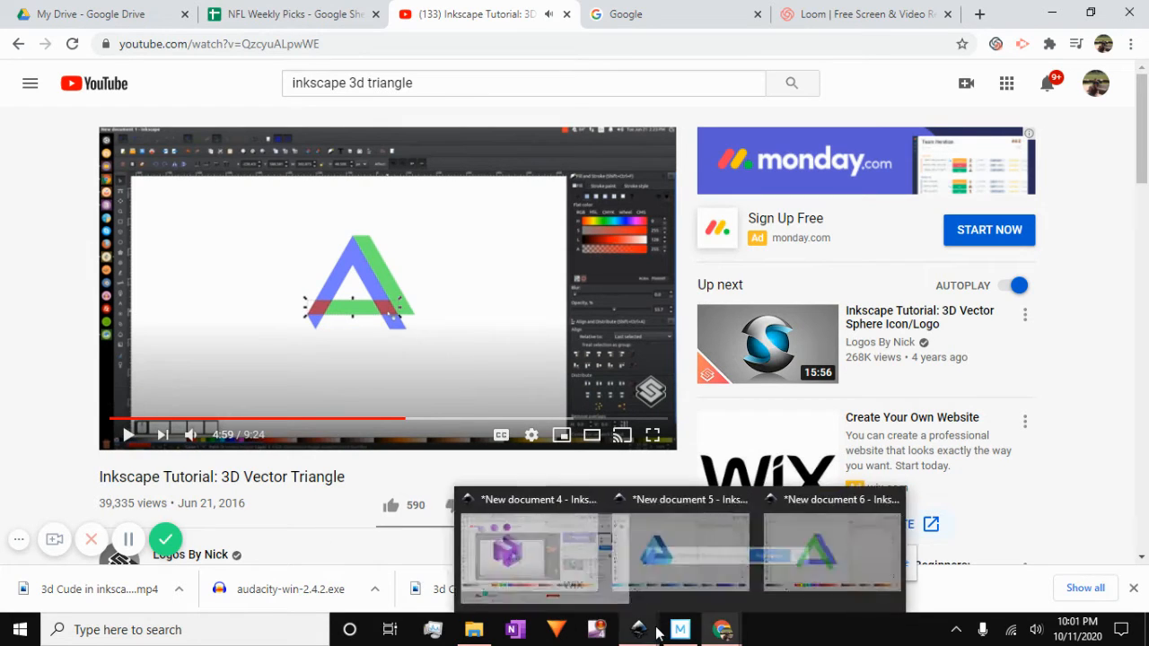
{"action": "left_click", "coordinate": [818, 555]}
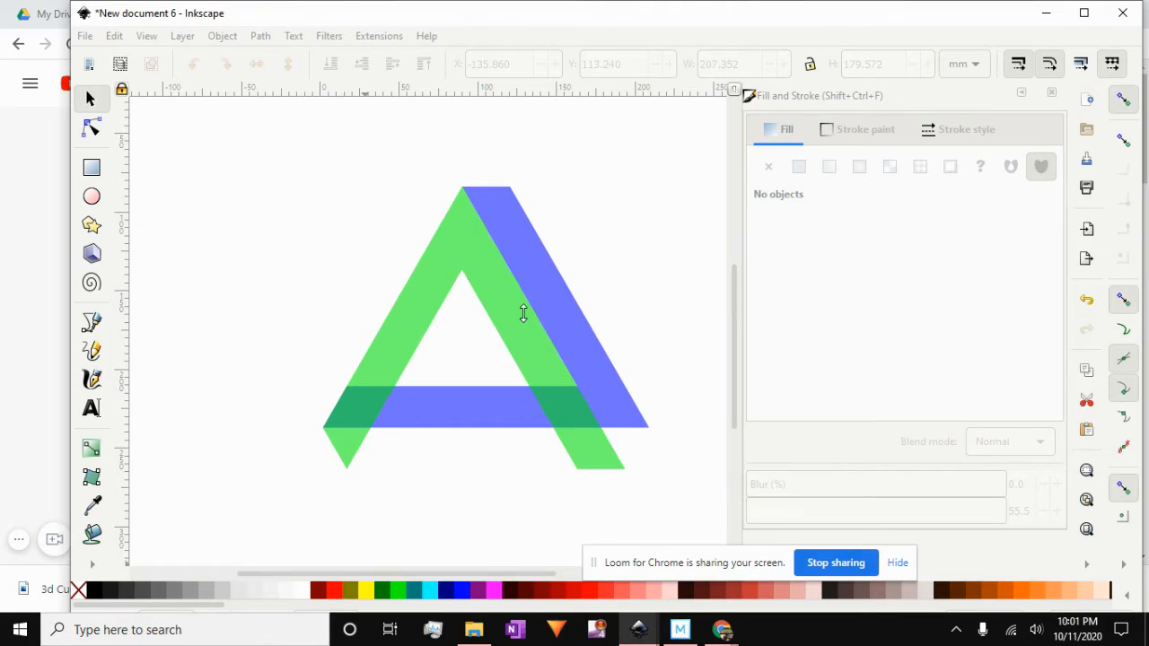
{"action": "left_click", "coordinate": [464, 239]}
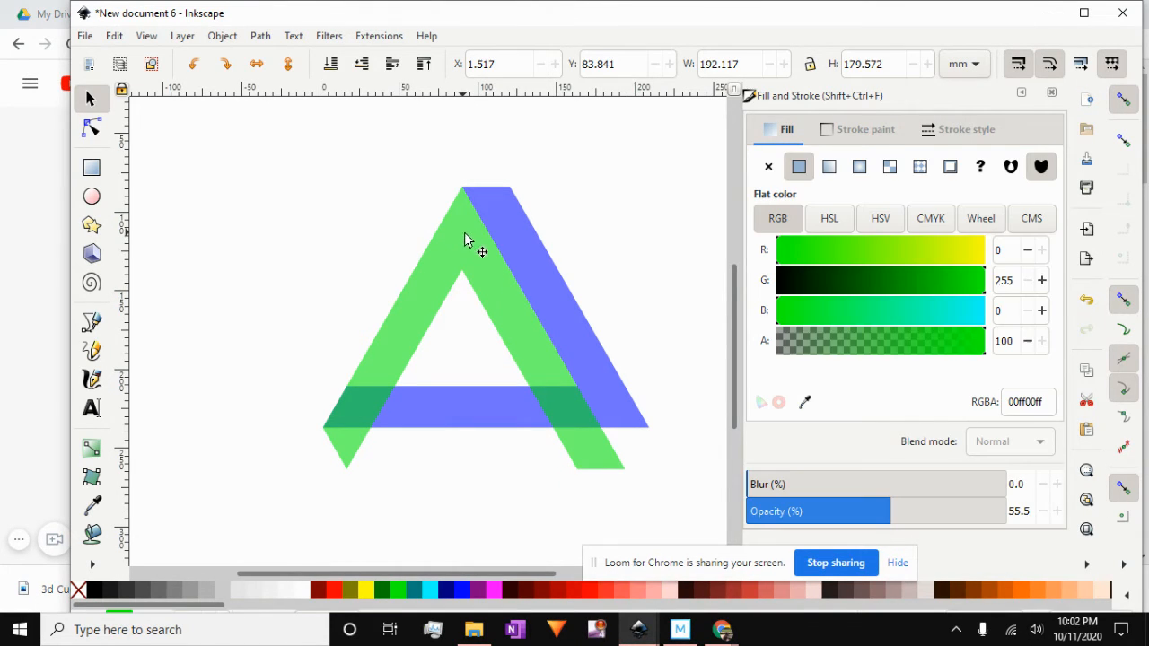
{"action": "left_click", "coordinate": [539, 269], "text": "shift"}
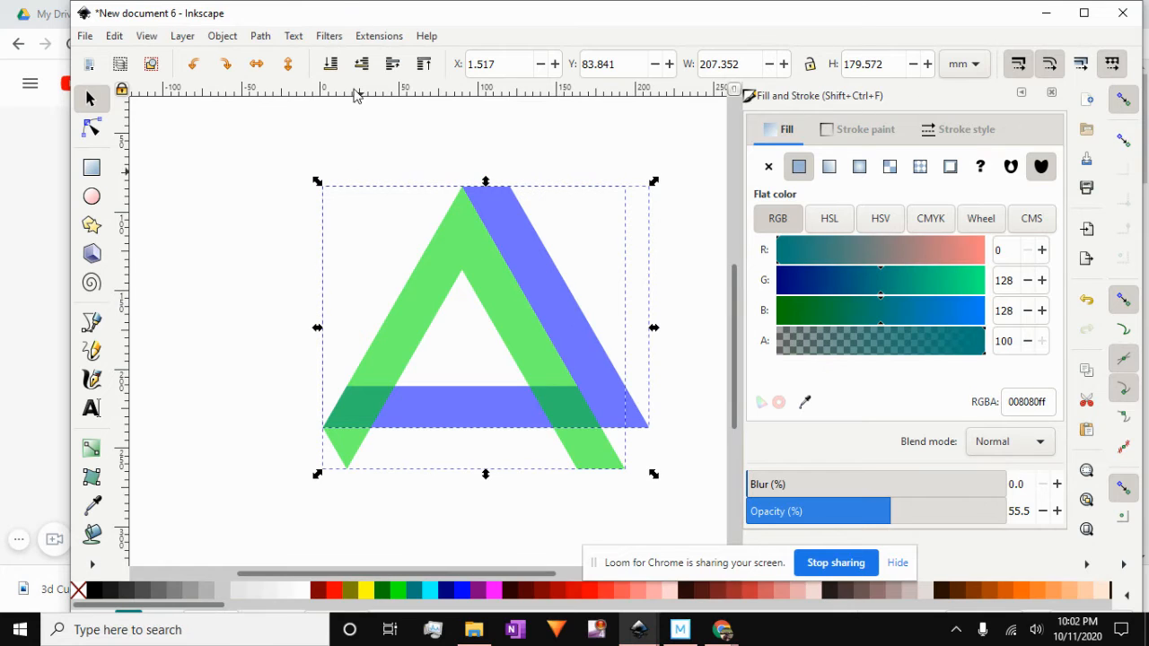
{"action": "right_click", "coordinate": [448, 226]}
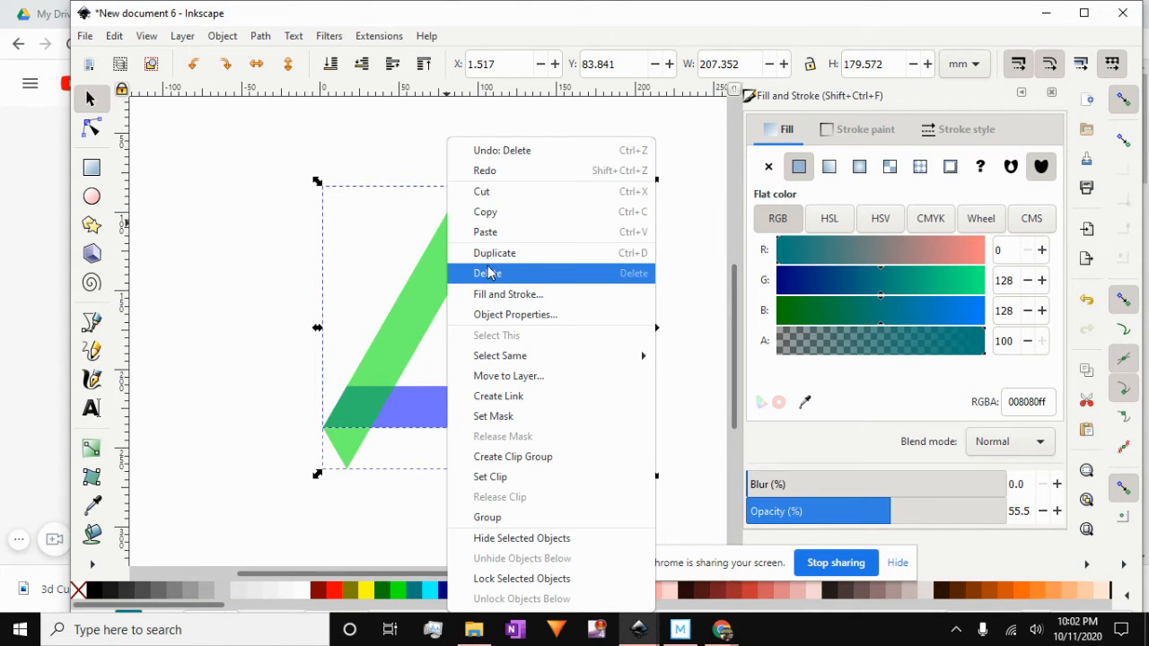
{"action": "key", "text": "Escape"}
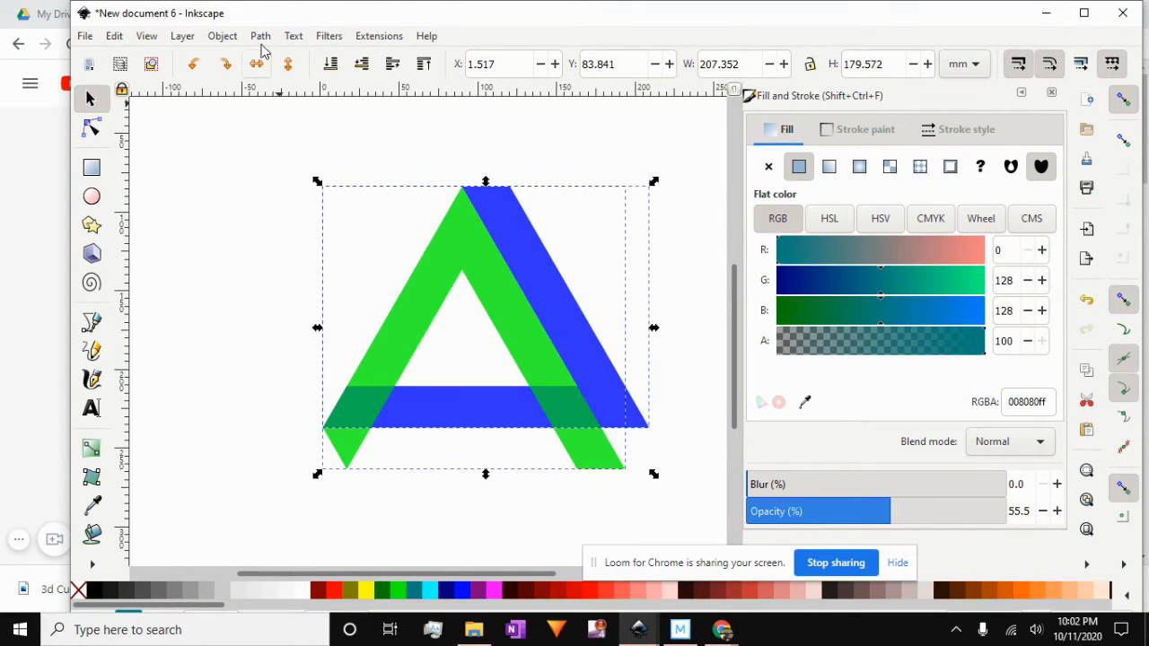
- Reduce the duplicated pieces to their overlapping areas with Intersection and fill the result with red (ff0000)
{"action": "left_click", "coordinate": [262, 36]}
{"action": "left_click", "coordinate": [305, 155]}
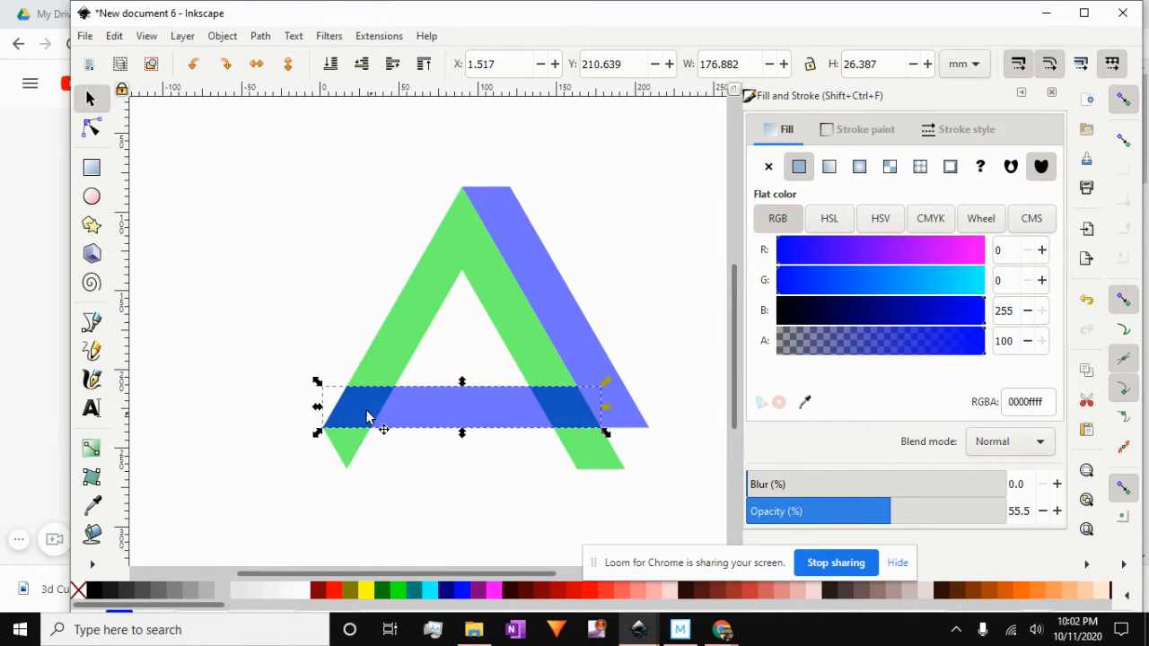
{"action": "left_click", "coordinate": [331, 590]}
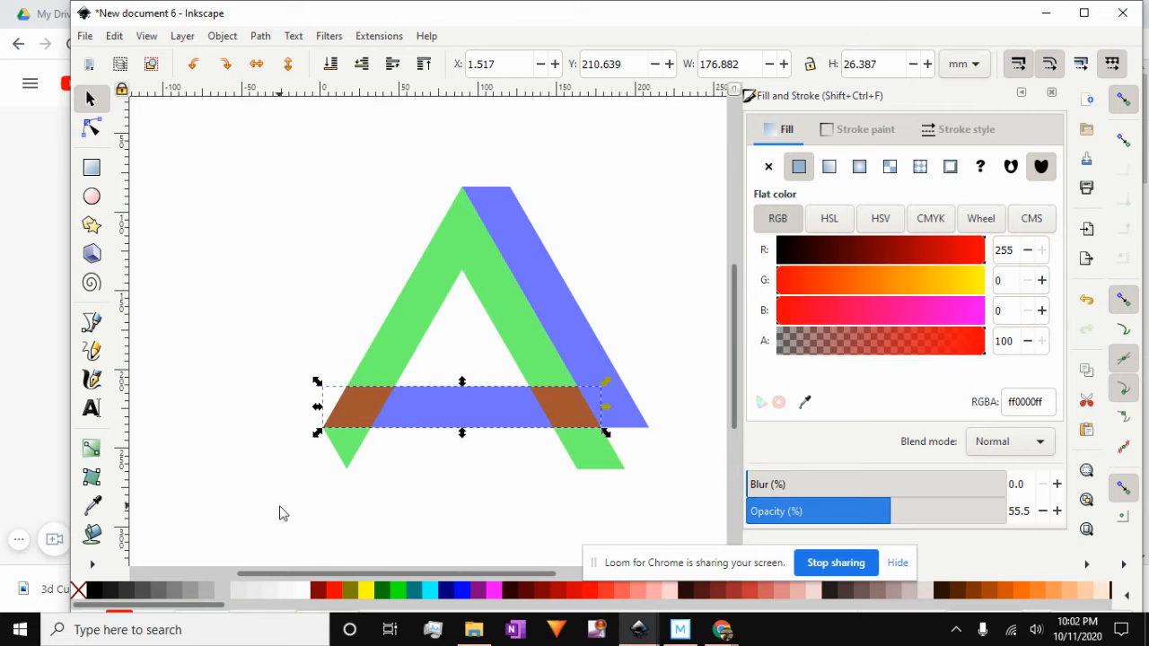
- Switch to the YouTube tutorial in Chrome and play on to examine how the overlaps are cut from the L-shaped piece
{"action": "mouse_move", "coordinate": [644, 634]}
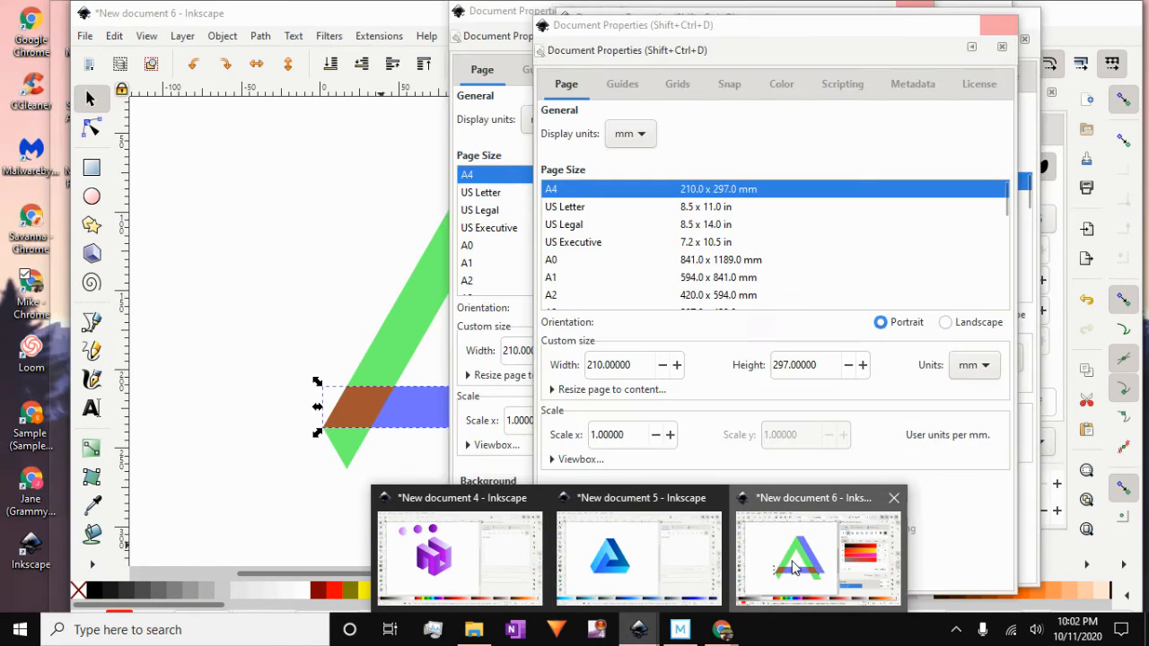
{"action": "left_click", "coordinate": [794, 569]}
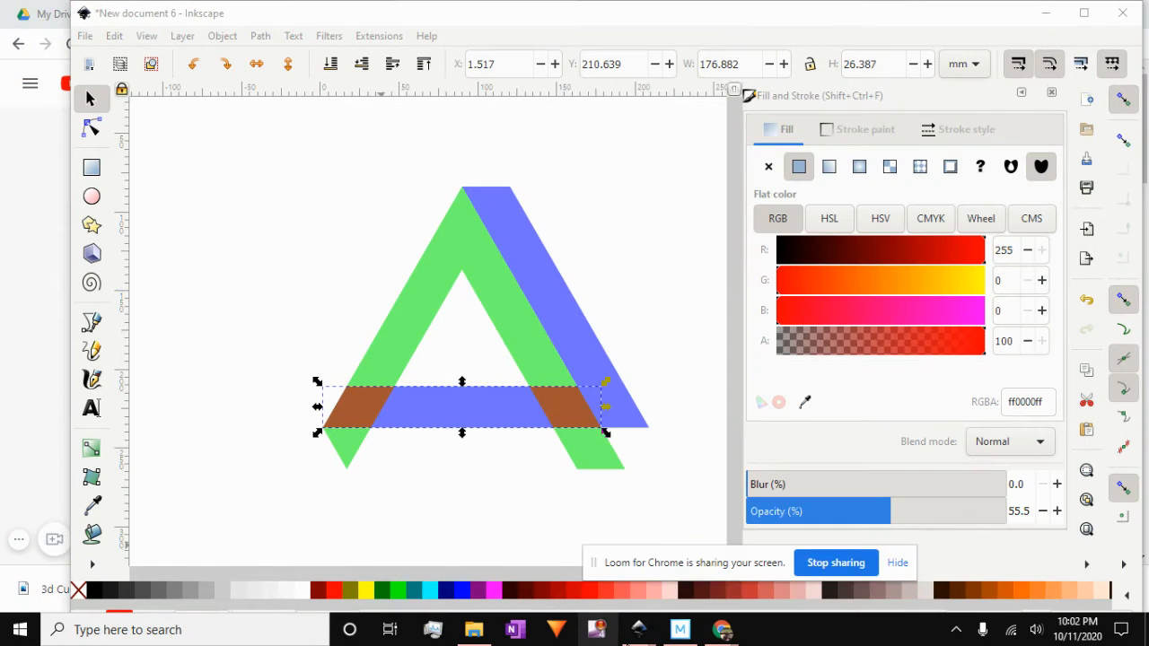
{"action": "mouse_move", "coordinate": [722, 630]}
{"action": "left_click", "coordinate": [604, 600]}
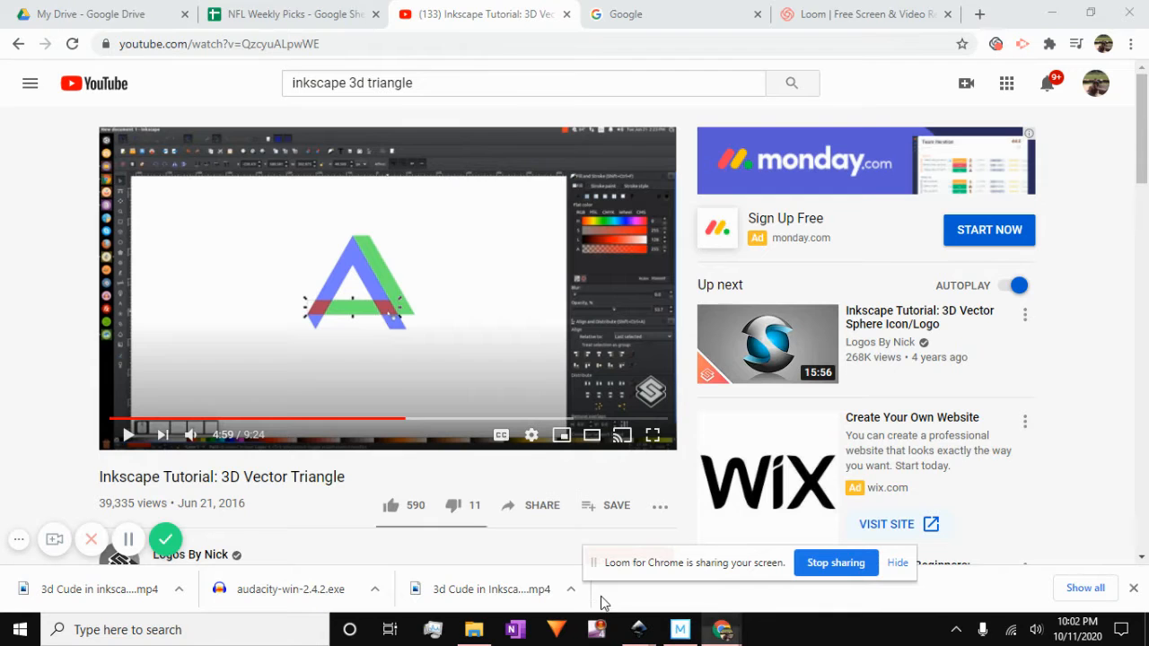
{"action": "left_click", "coordinate": [130, 438]}
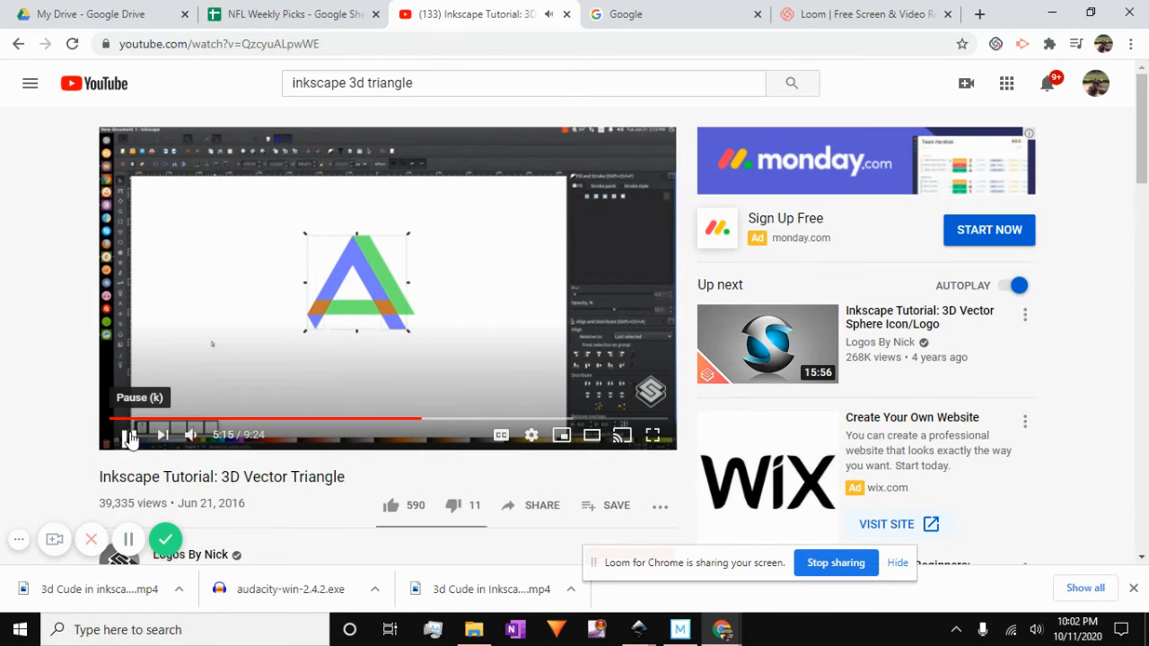
{"action": "left_click", "coordinate": [130, 437]}
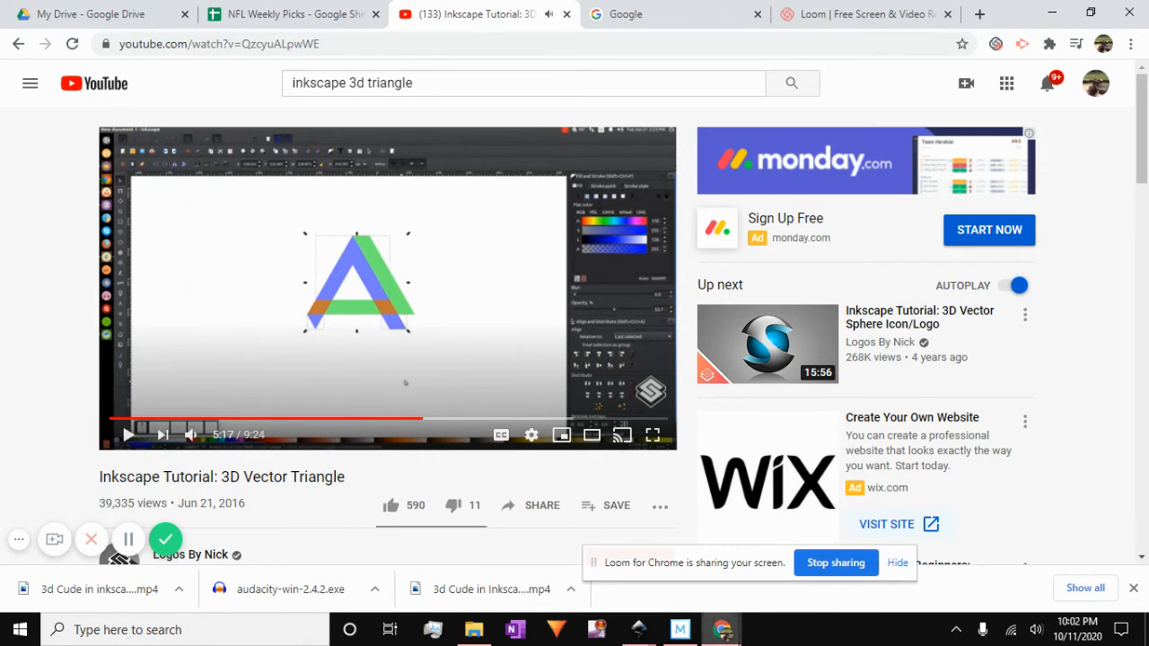
- Switch back to New document 6 in Inkscape and duplicate the red overlap shape
{"action": "mouse_move", "coordinate": [627, 635]}
{"action": "left_click", "coordinate": [772, 573]}
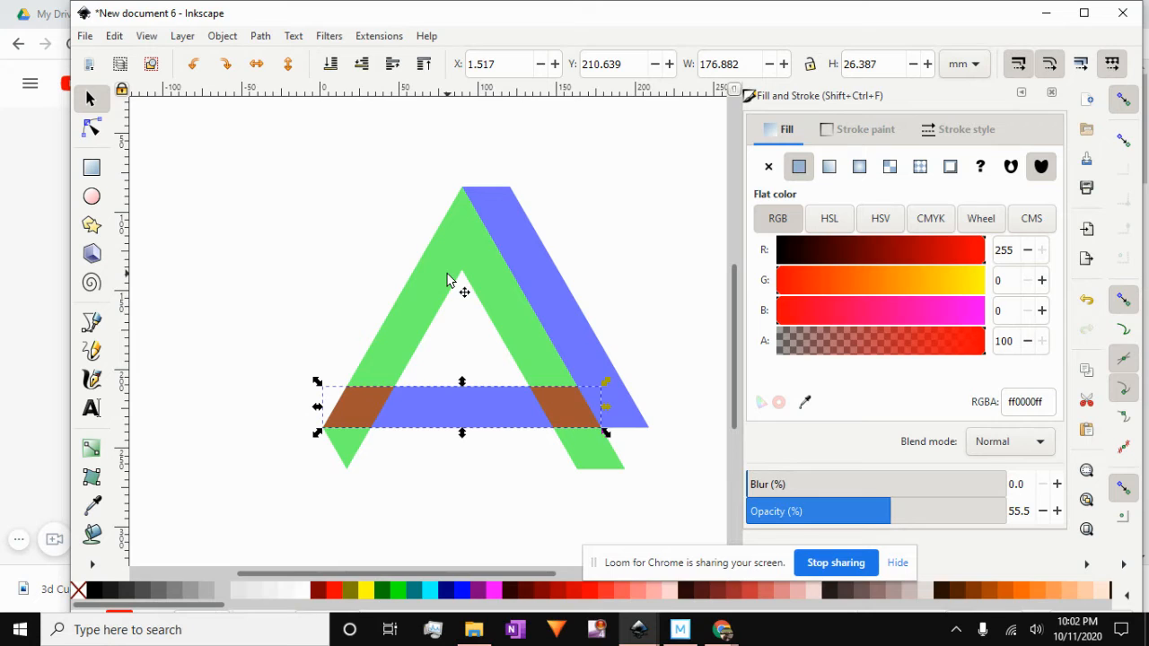
{"action": "right_click", "coordinate": [570, 412]}
{"action": "left_click", "coordinate": [608, 259]}
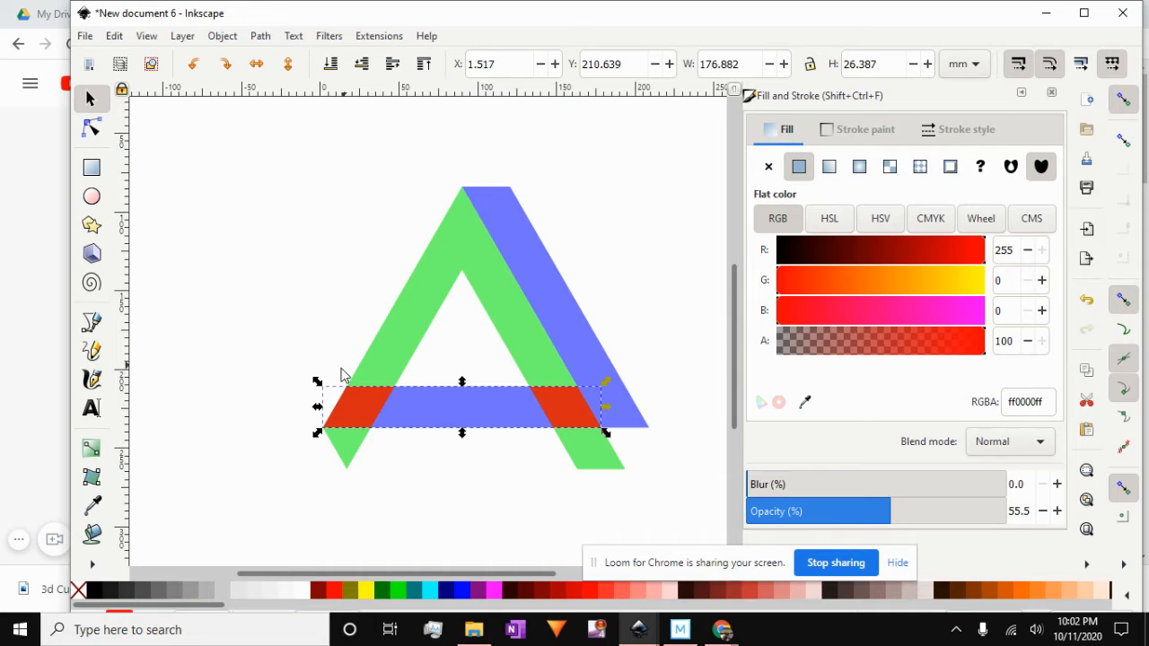
- Subtract the duplicated red overlap shape from the green L-shaped piece with Difference, and split the result into separate pieces with Break Apart
{"action": "left_click", "coordinate": [413, 300], "text": "shift"}
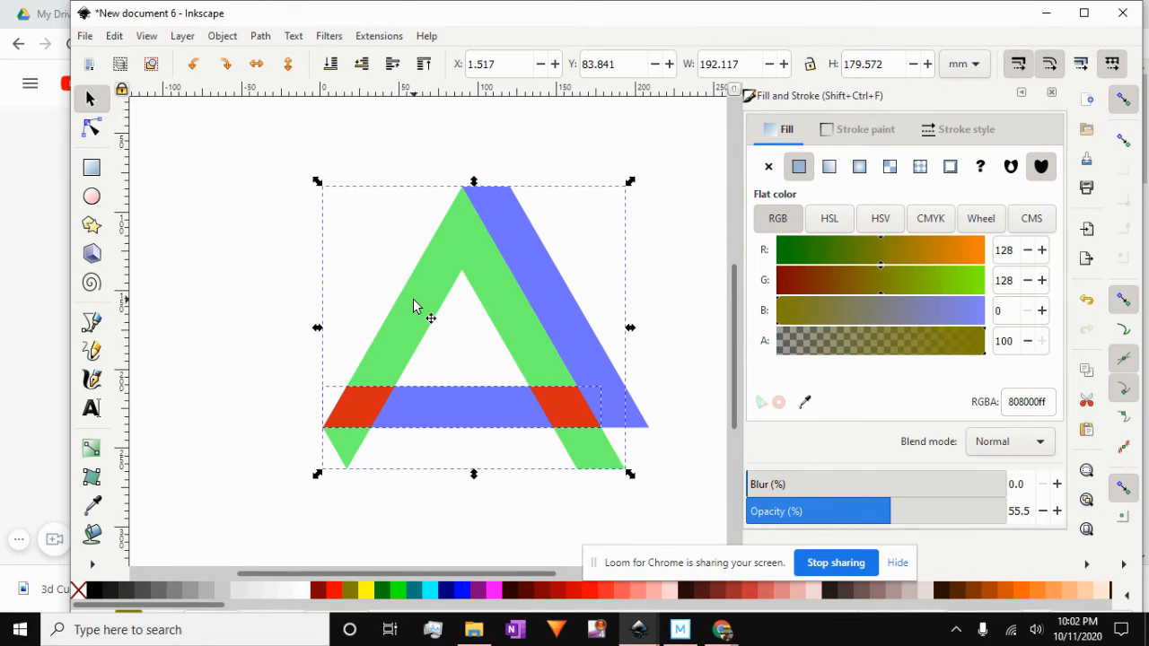
{"action": "left_click", "coordinate": [258, 36]}
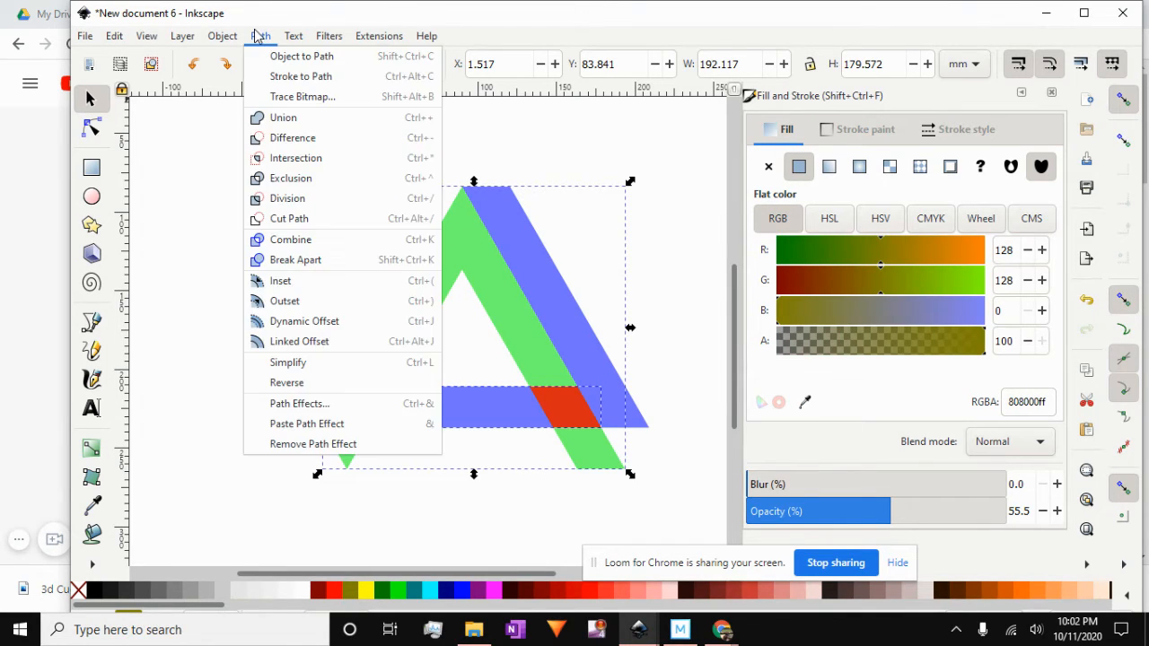
{"action": "left_click", "coordinate": [321, 140]}
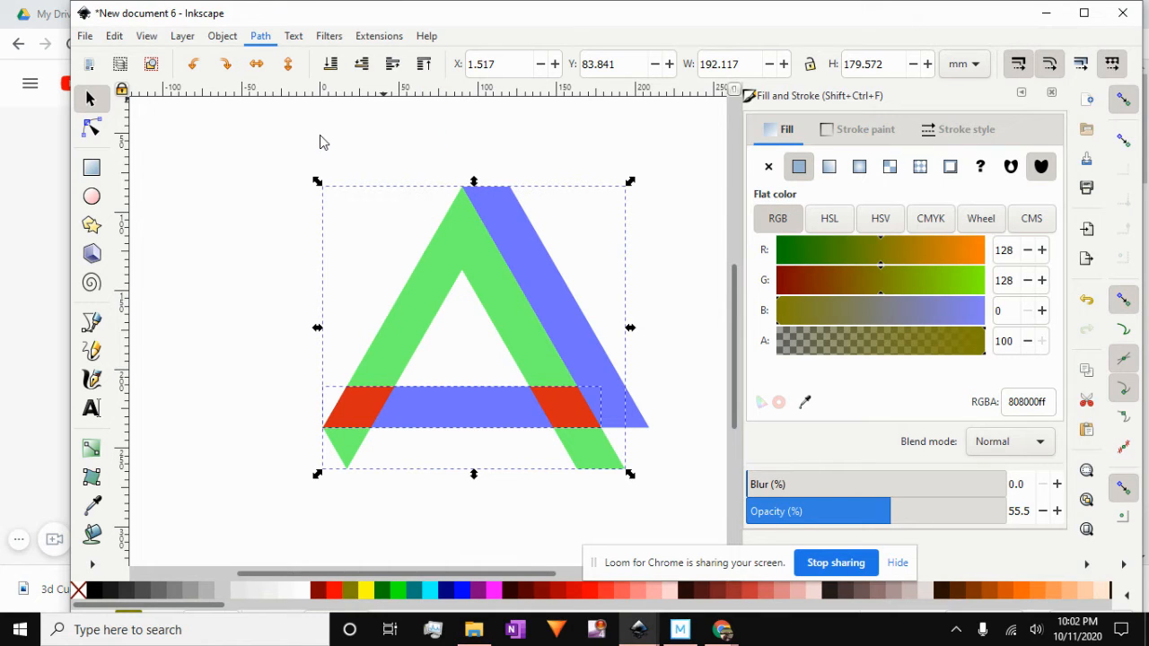
{"action": "left_click", "coordinate": [261, 37]}
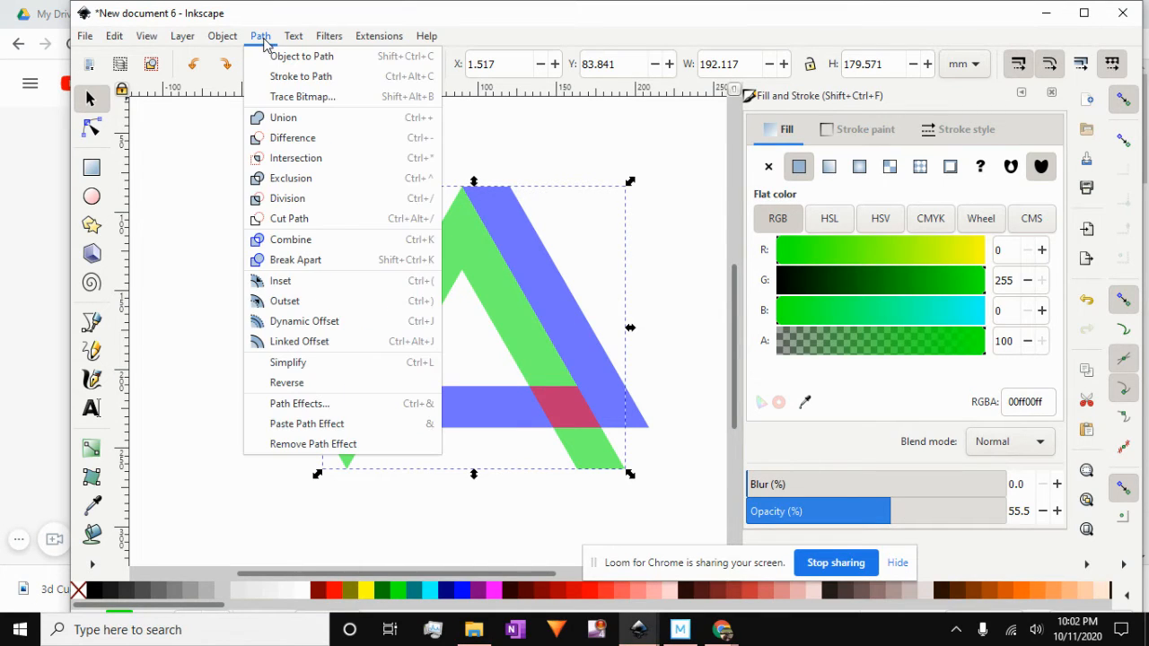
{"action": "left_click", "coordinate": [307, 260]}
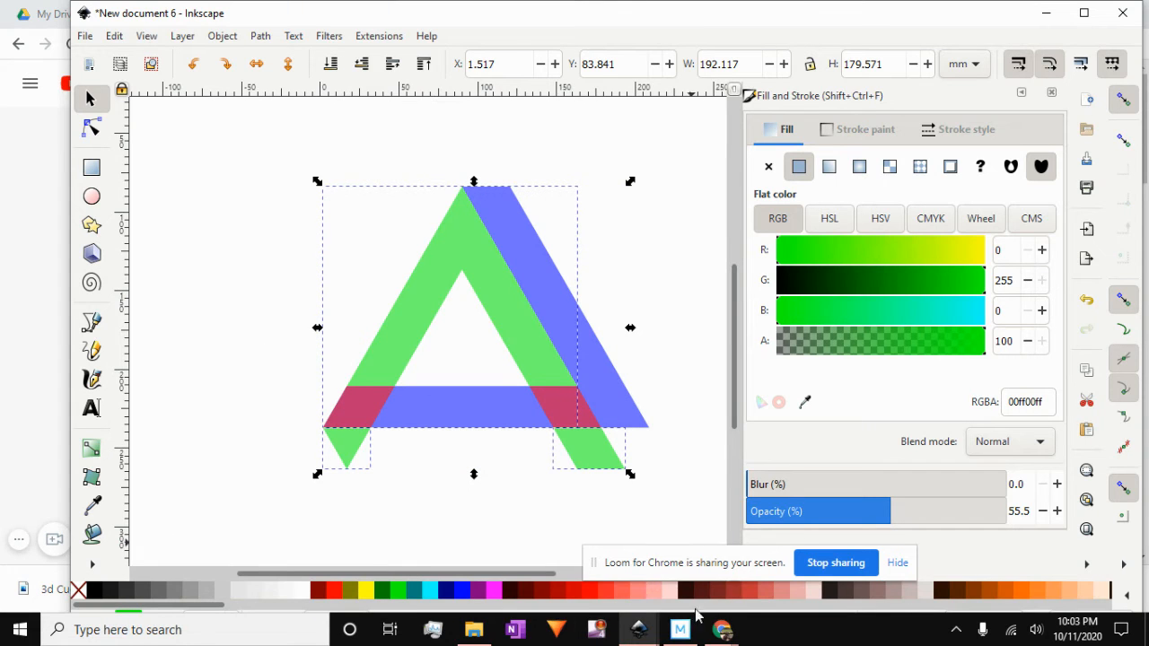
- Switch to the YouTube tutorial in Chrome and play on to examine which split-off piece is removed from the triangle
{"action": "mouse_move", "coordinate": [639, 632]}
{"action": "mouse_move", "coordinate": [725, 629]}
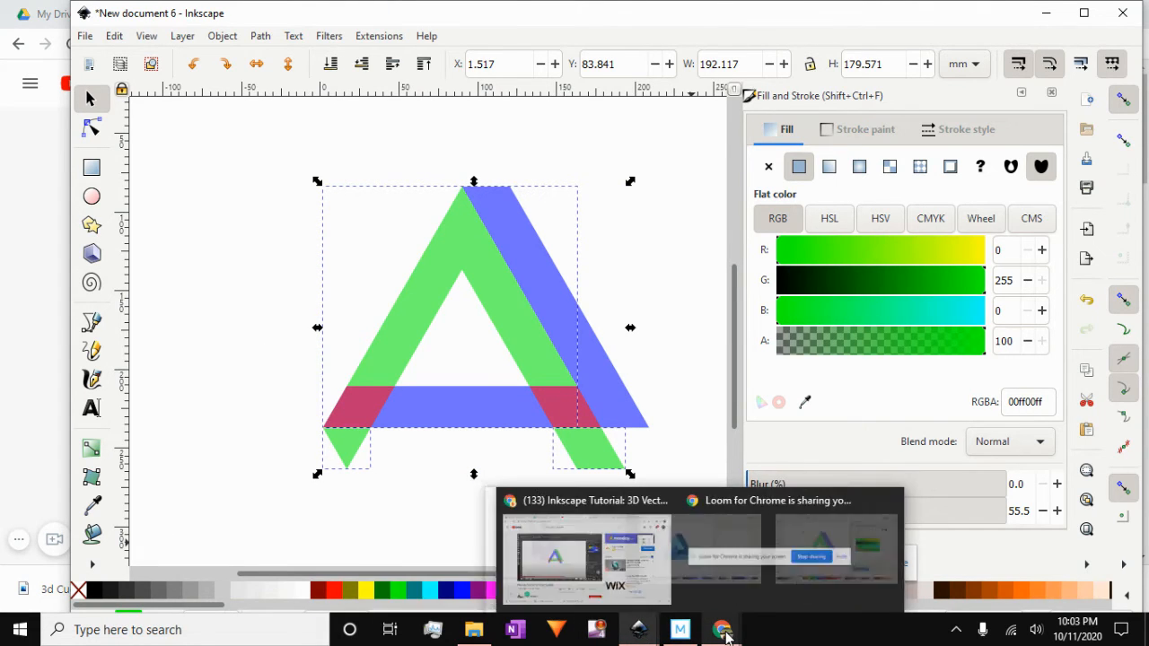
{"action": "left_click", "coordinate": [619, 581]}
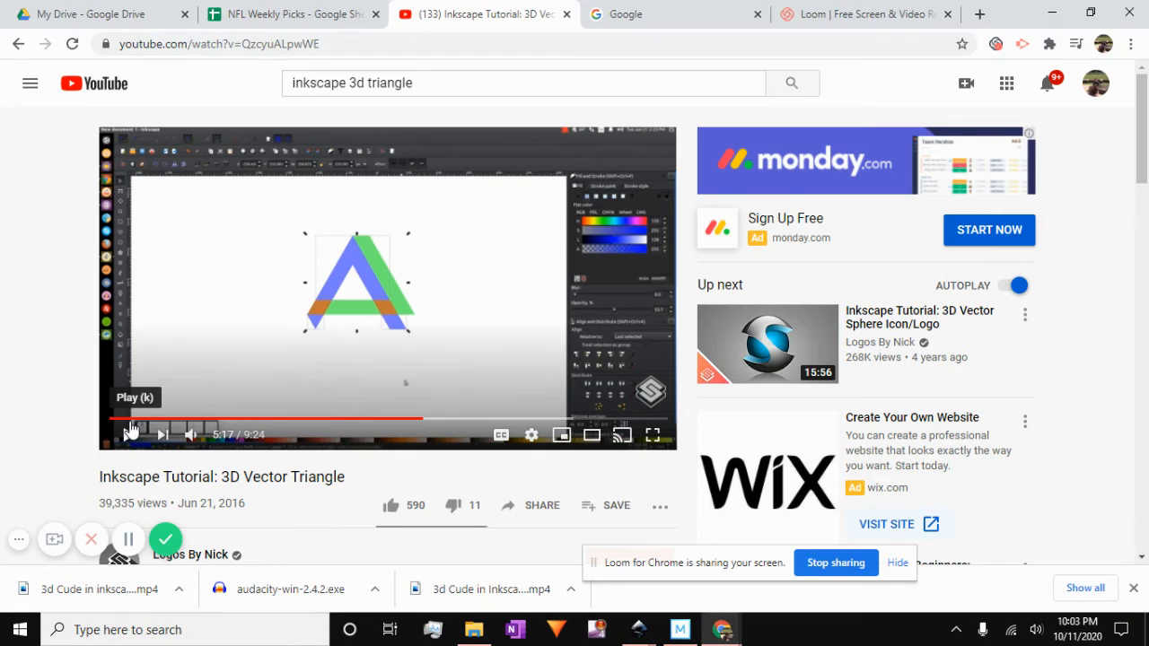
{"action": "left_click", "coordinate": [129, 436]}
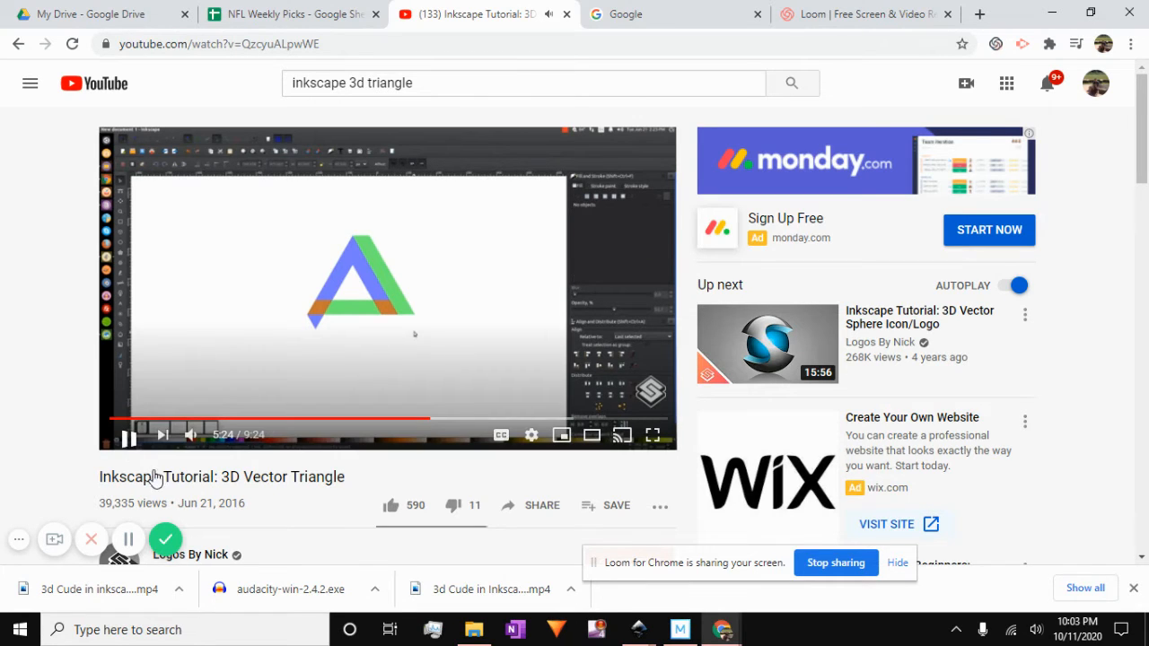
- Switch back to New document 6 in Inkscape and delete the green parallelogram sticking out below the triangle's lower-right corner
{"action": "left_click", "coordinate": [641, 631]}
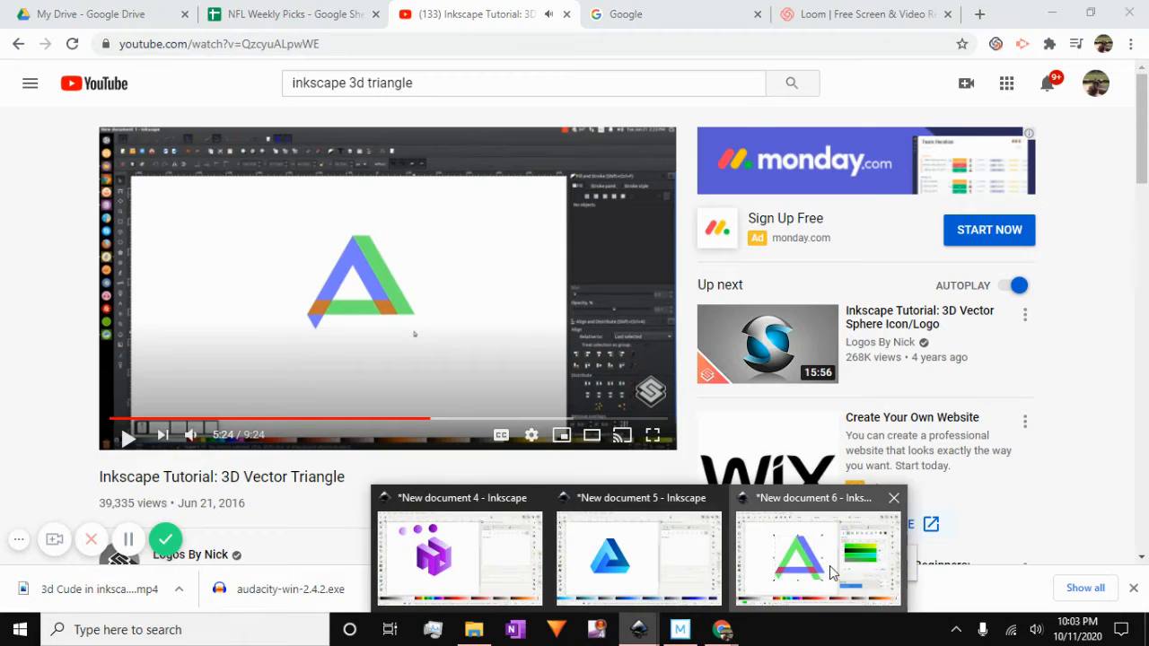
{"action": "left_click", "coordinate": [817, 557]}
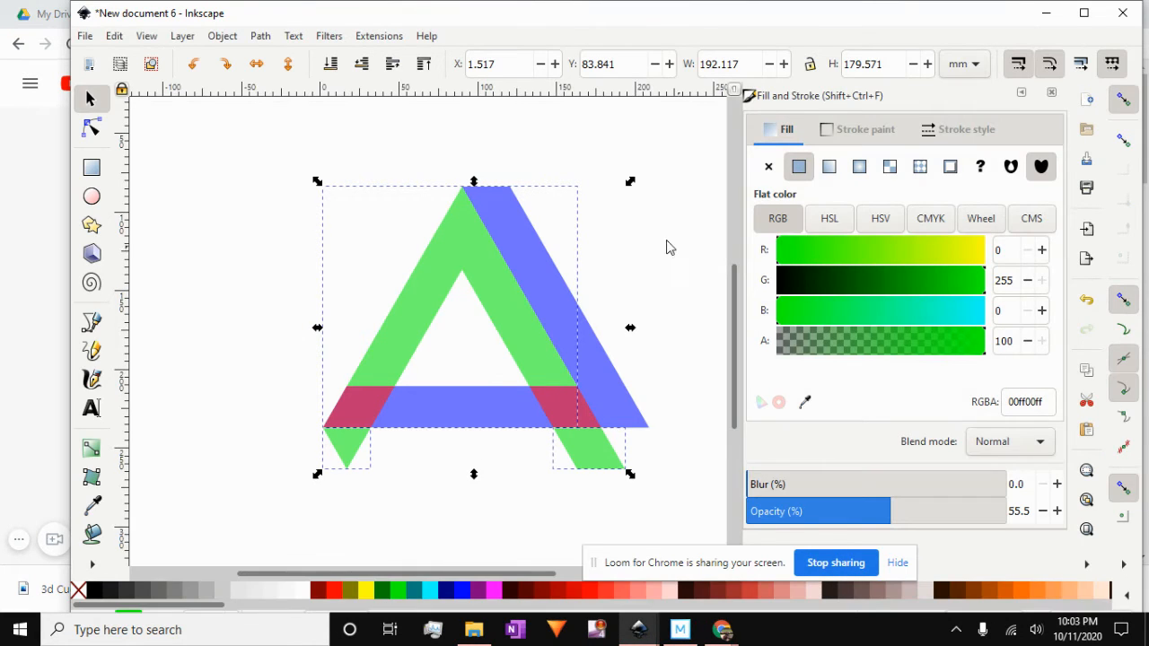
{"action": "left_click", "coordinate": [227, 275]}
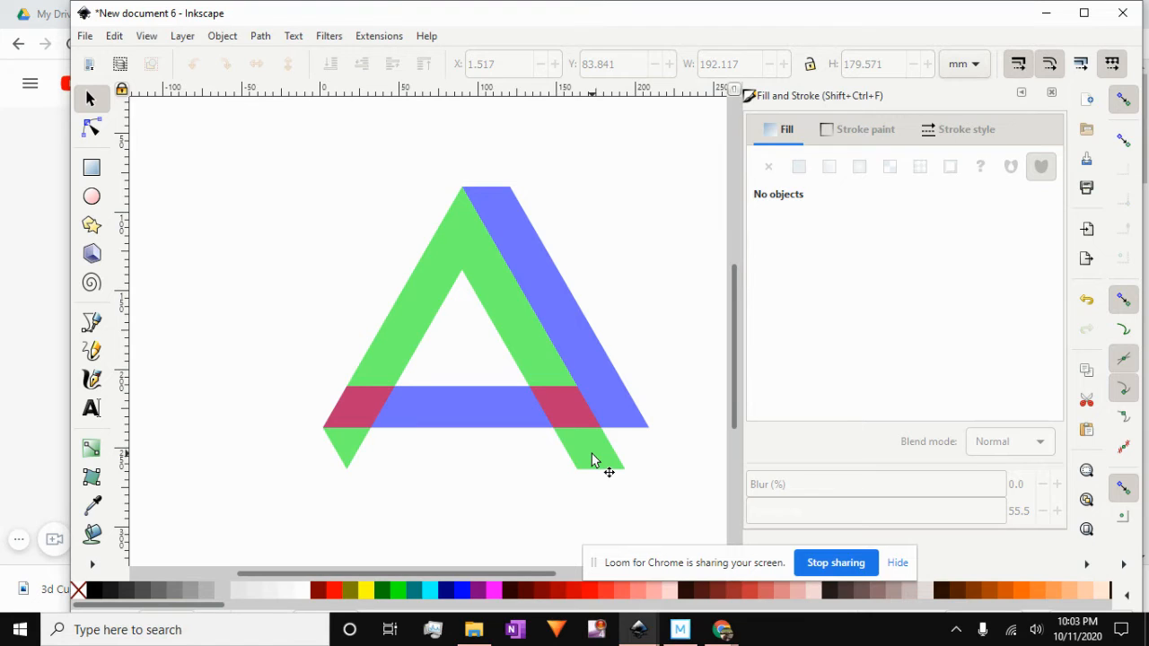
{"action": "left_click_drag", "start_coordinate": [593, 459], "coordinate": [577, 496]}
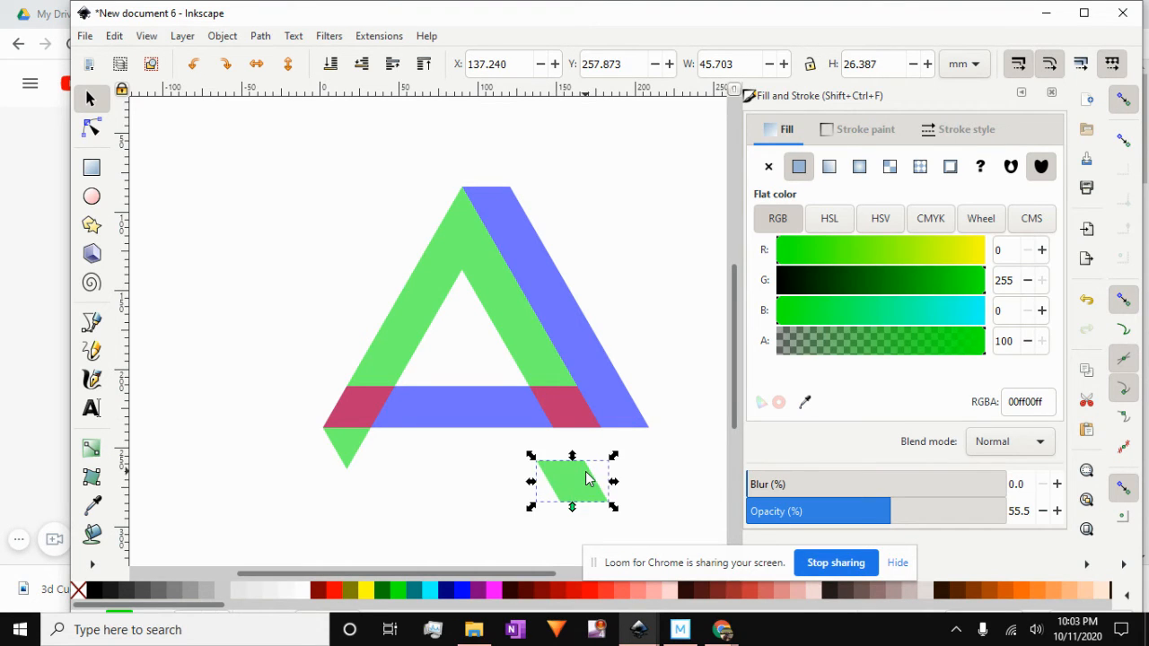
{"action": "key", "text": "Delete"}
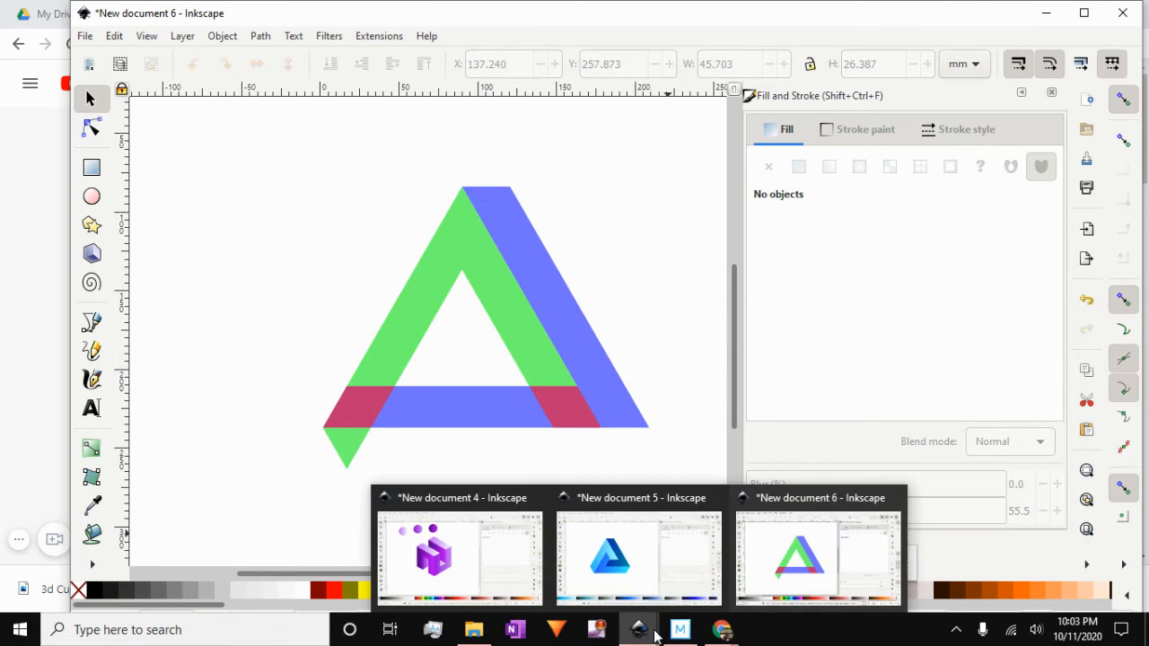
- Switch to the YouTube tutorial in Chrome and play on to examine how the overlaps are cut from the second L-shaped piece
{"action": "mouse_move", "coordinate": [718, 636]}
{"action": "left_click", "coordinate": [630, 539]}
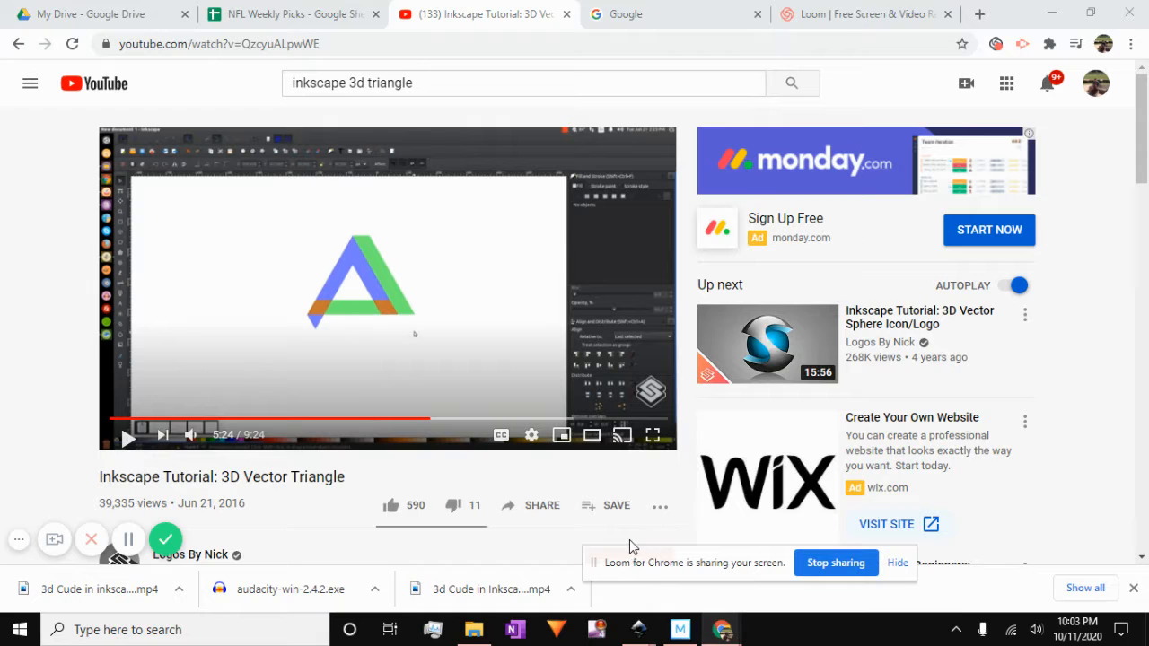
{"action": "left_click", "coordinate": [125, 438]}
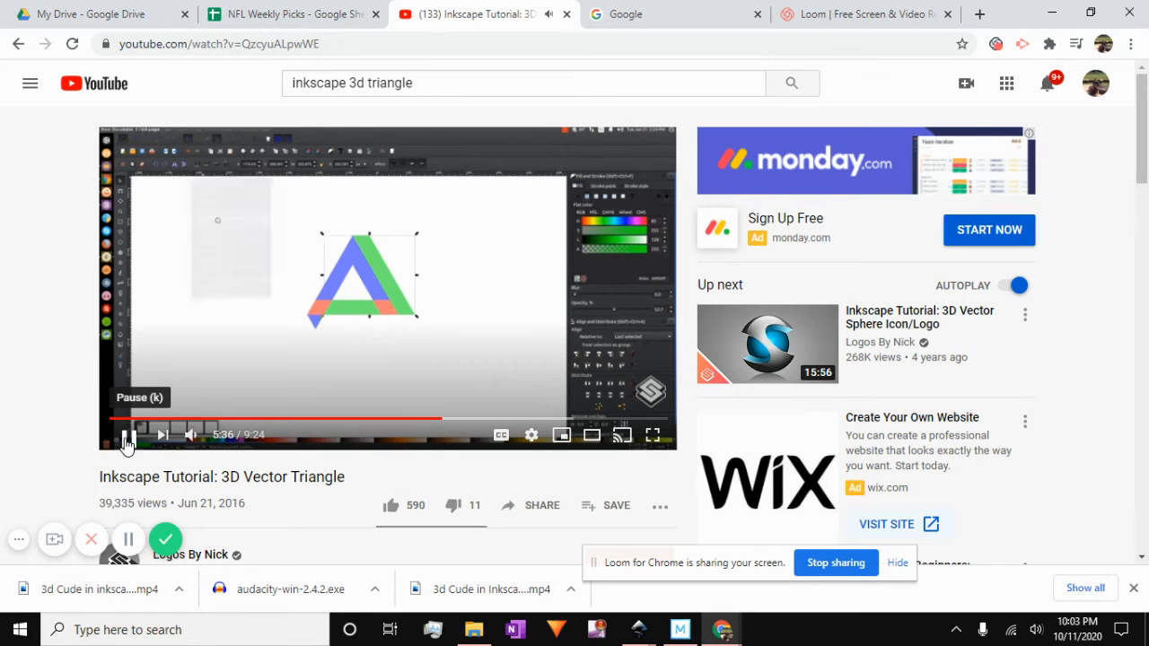
{"action": "left_click", "coordinate": [126, 439]}
- Switch back to New document 6 in Inkscape and duplicate the red overlap shape for cutting the blue piece
{"action": "mouse_move", "coordinate": [648, 633]}
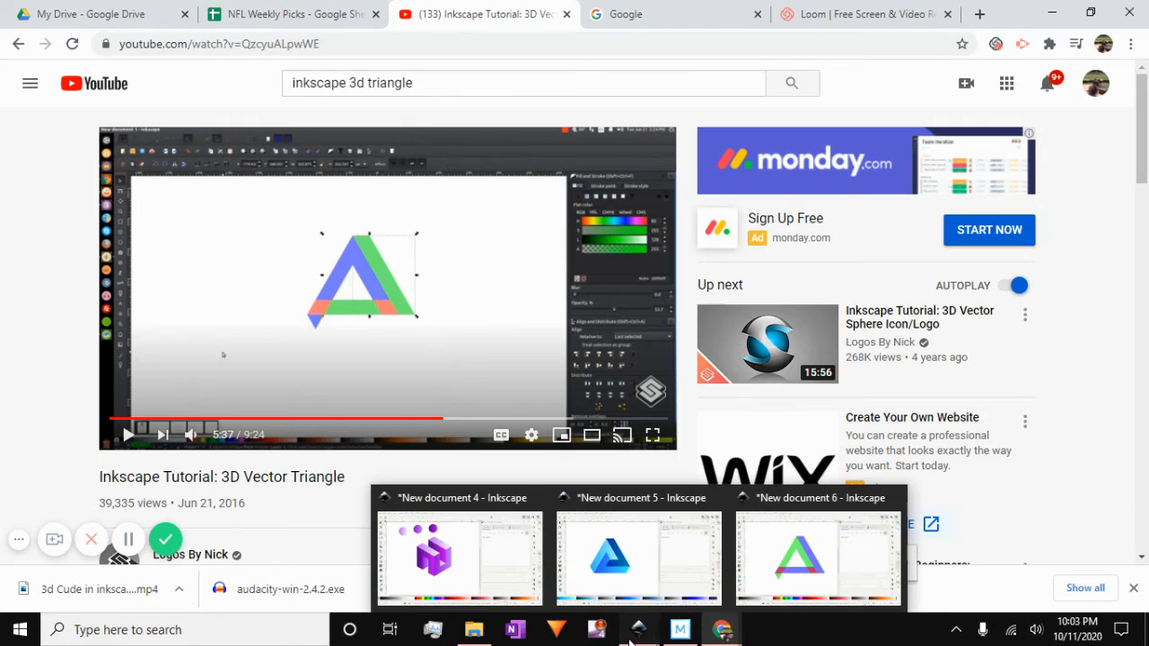
{"action": "left_click", "coordinate": [741, 592]}
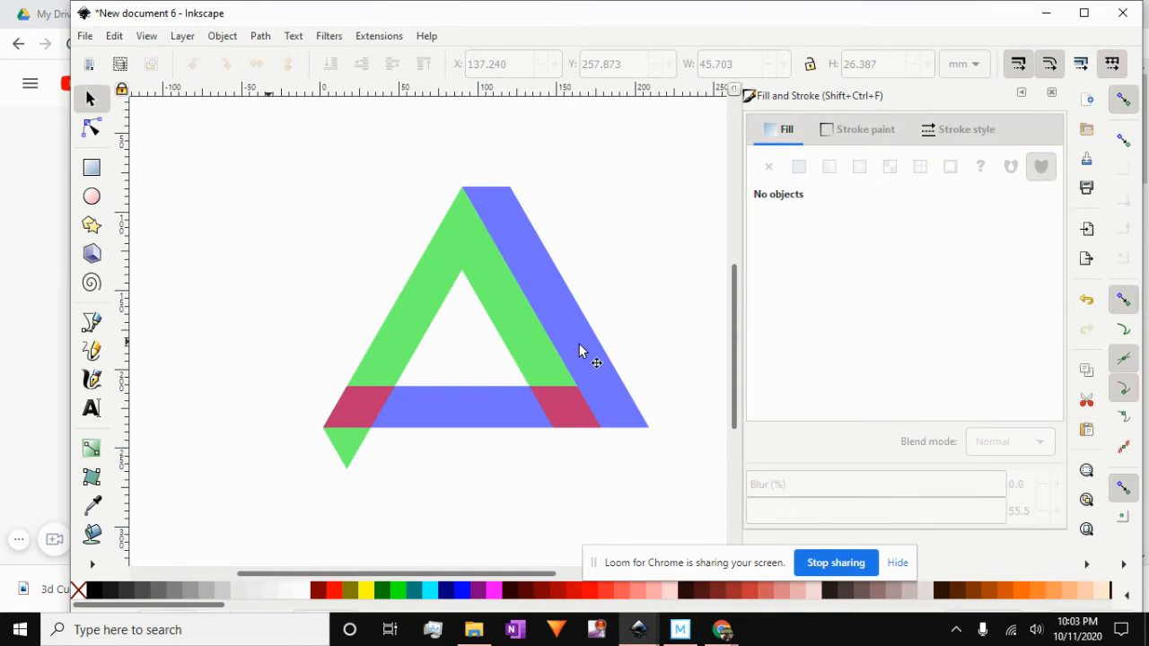
{"action": "left_click", "coordinate": [566, 420]}
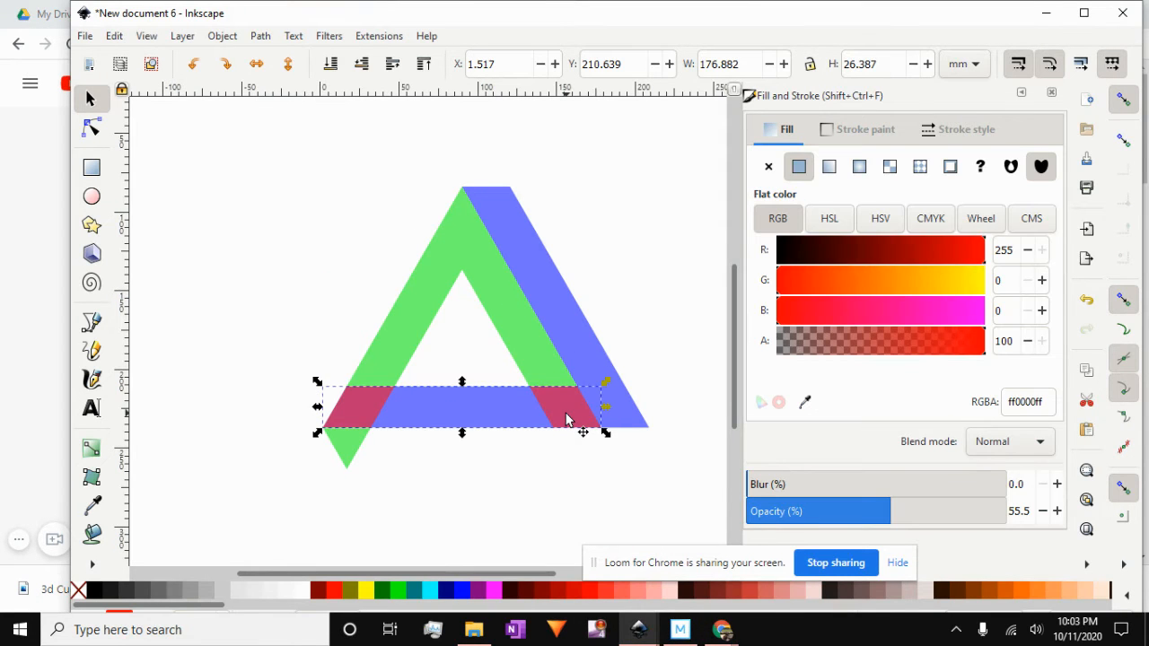
{"action": "right_click", "coordinate": [565, 419]}
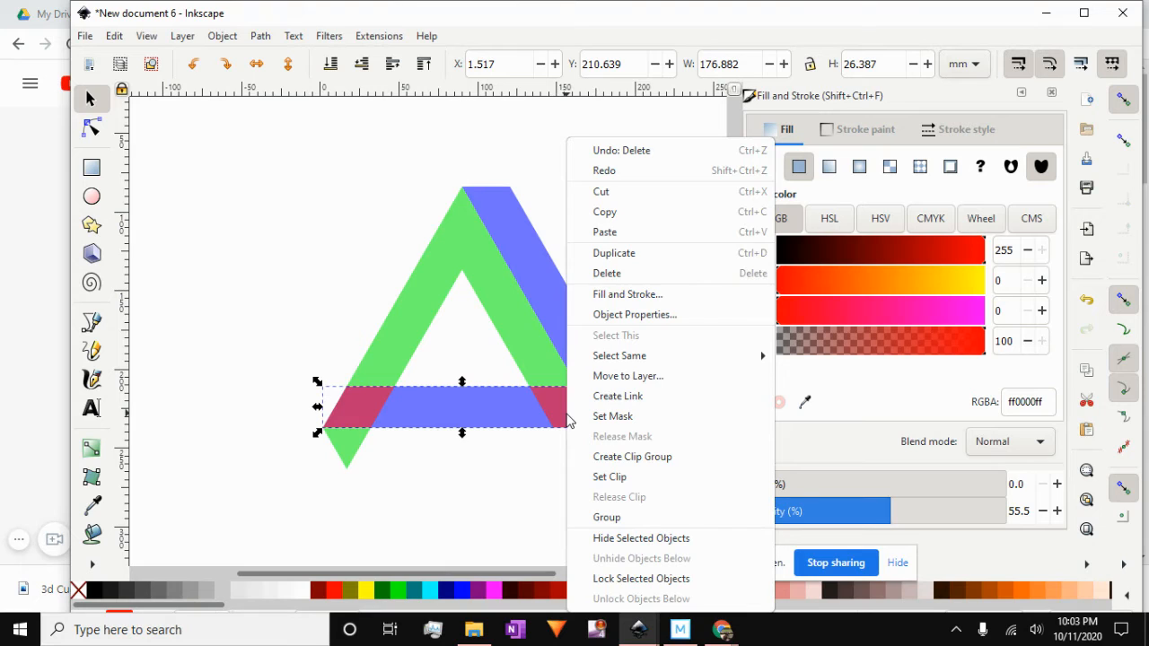
{"action": "left_click", "coordinate": [608, 255]}
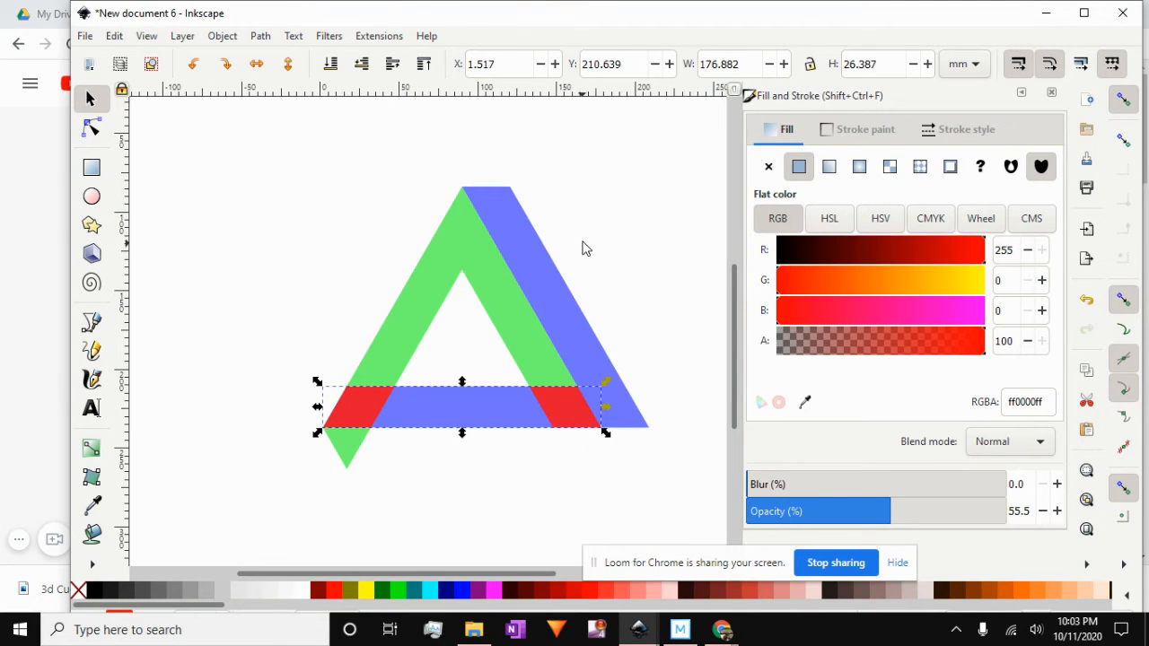
- Subtract the duplicated red overlap shape from the blue L-shaped piece with Difference, and split the result into separate pieces with Break Apart
{"action": "left_click", "coordinate": [545, 291], "text": "shift"}
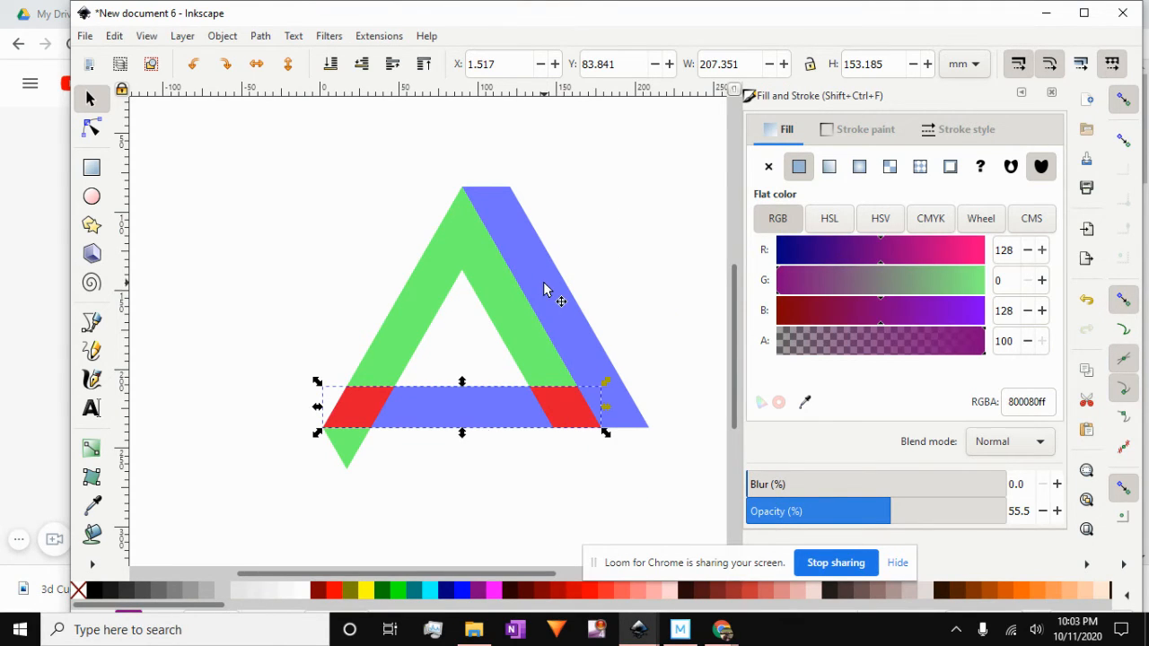
{"action": "left_click", "coordinate": [259, 39]}
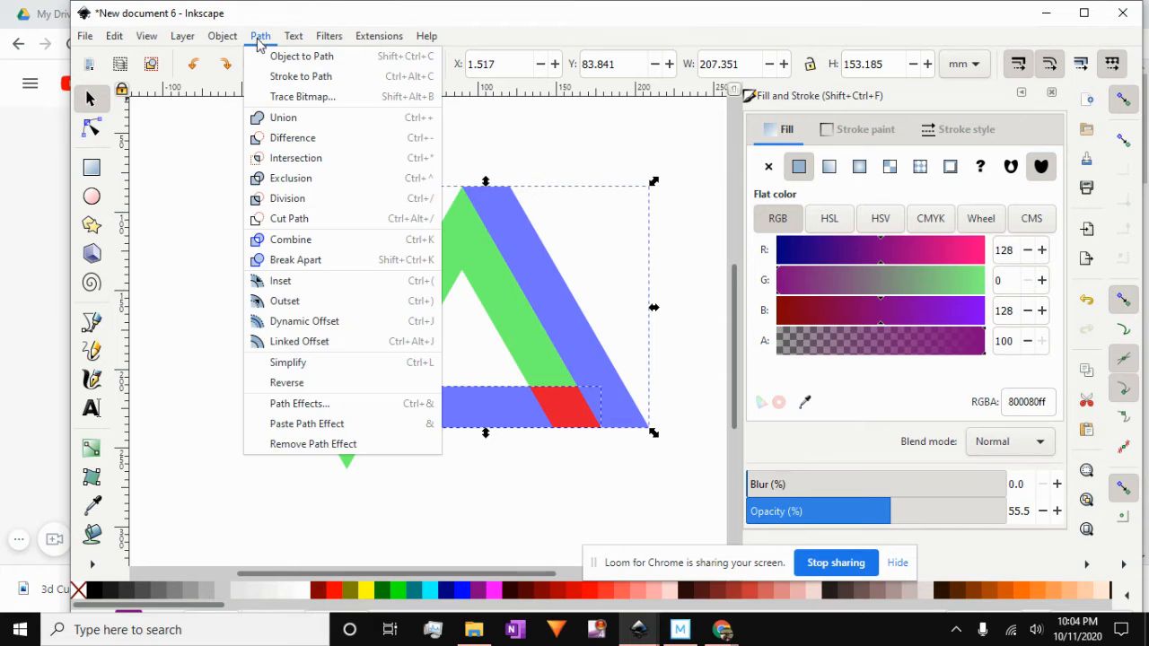
{"action": "left_click", "coordinate": [288, 139]}
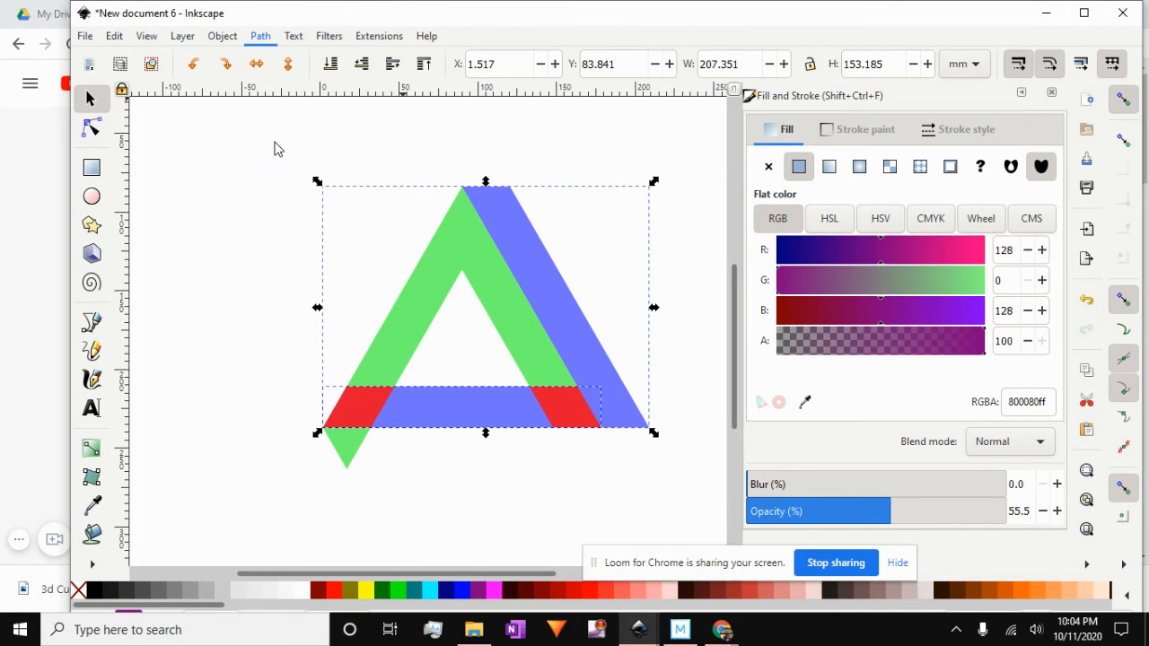
{"action": "left_click", "coordinate": [260, 39]}
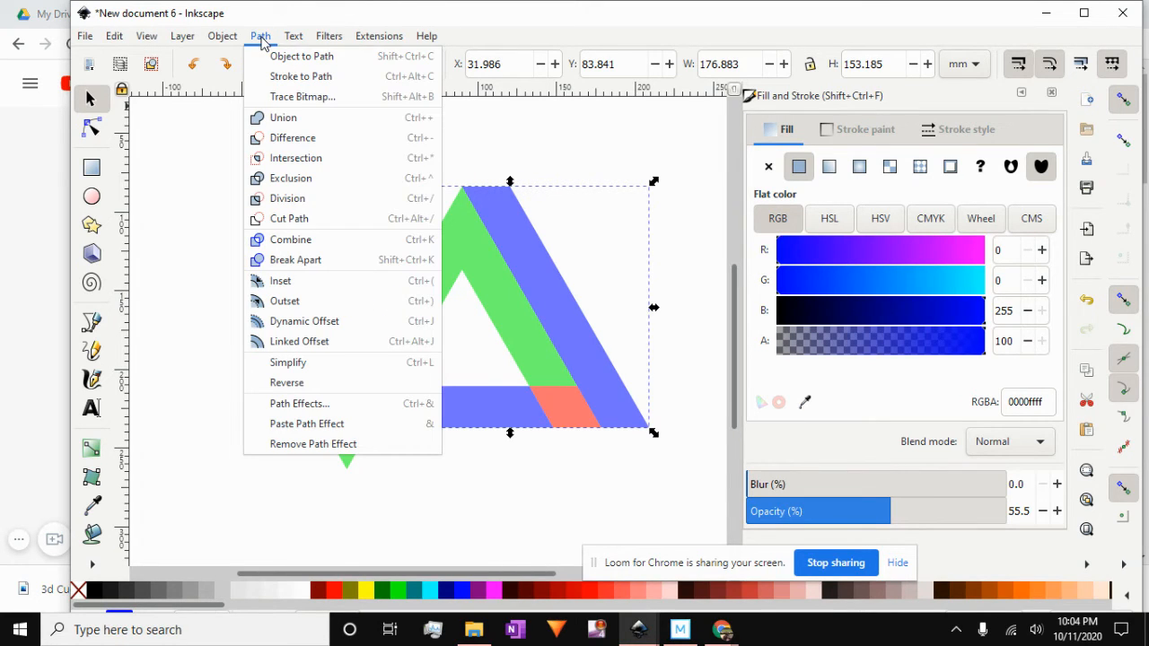
{"action": "left_click", "coordinate": [300, 260]}
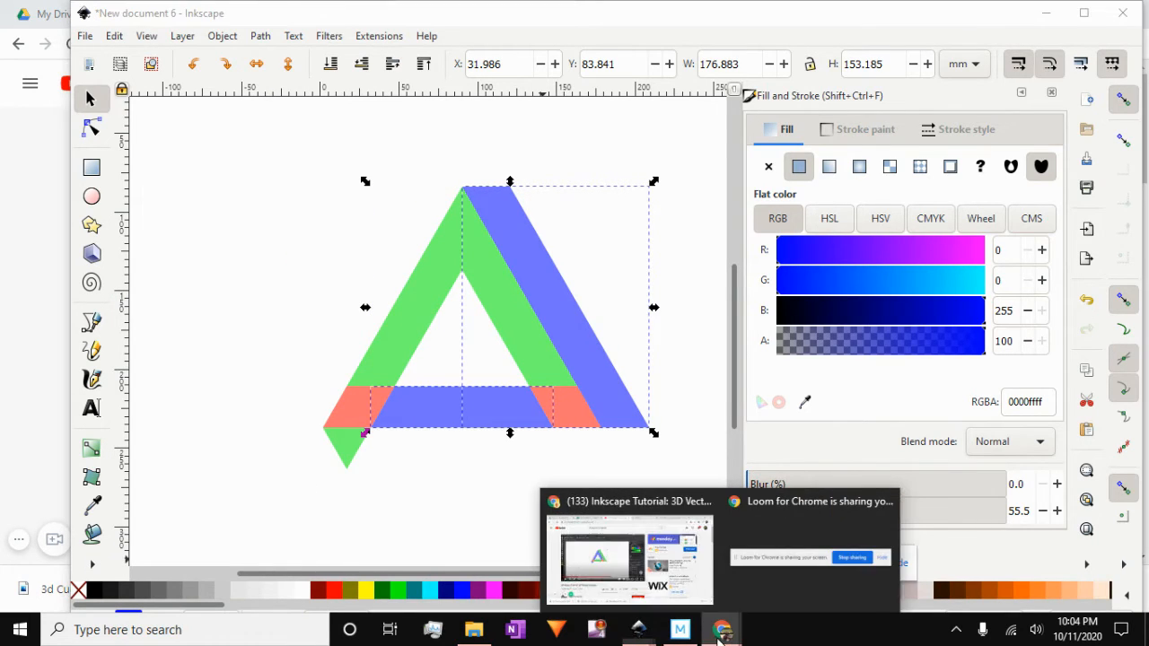
- Switch to the YouTube tutorial in Chrome and play on to examine how the remaining overlap shape is handled
{"action": "left_click", "coordinate": [628, 556]}
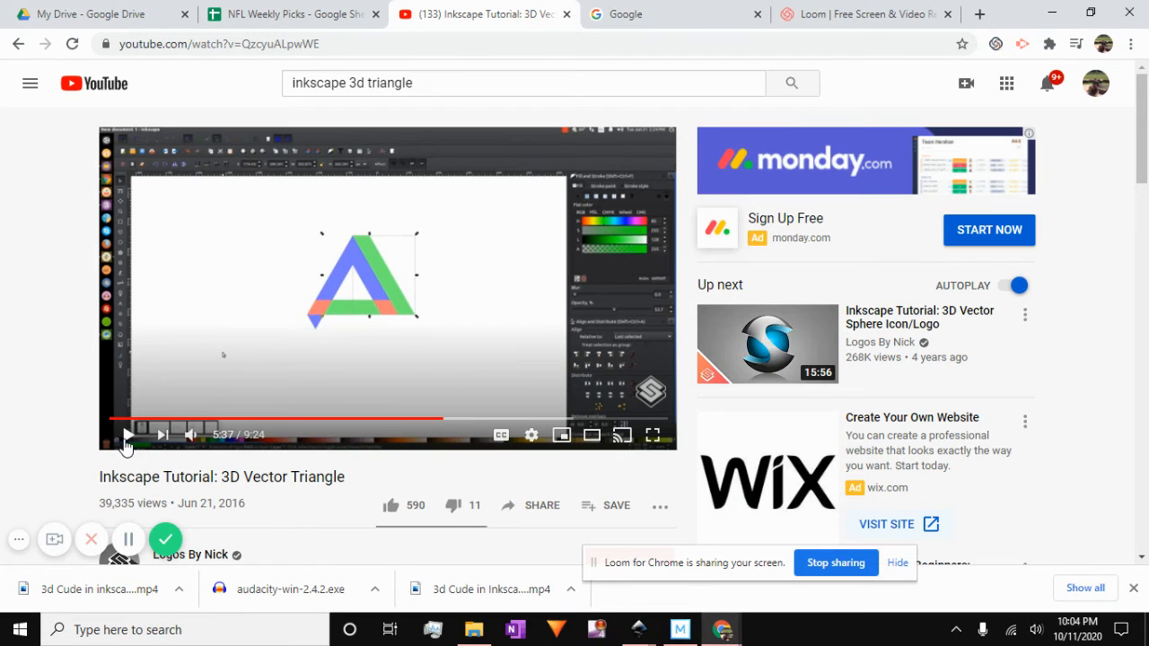
{"action": "left_click", "coordinate": [127, 437]}
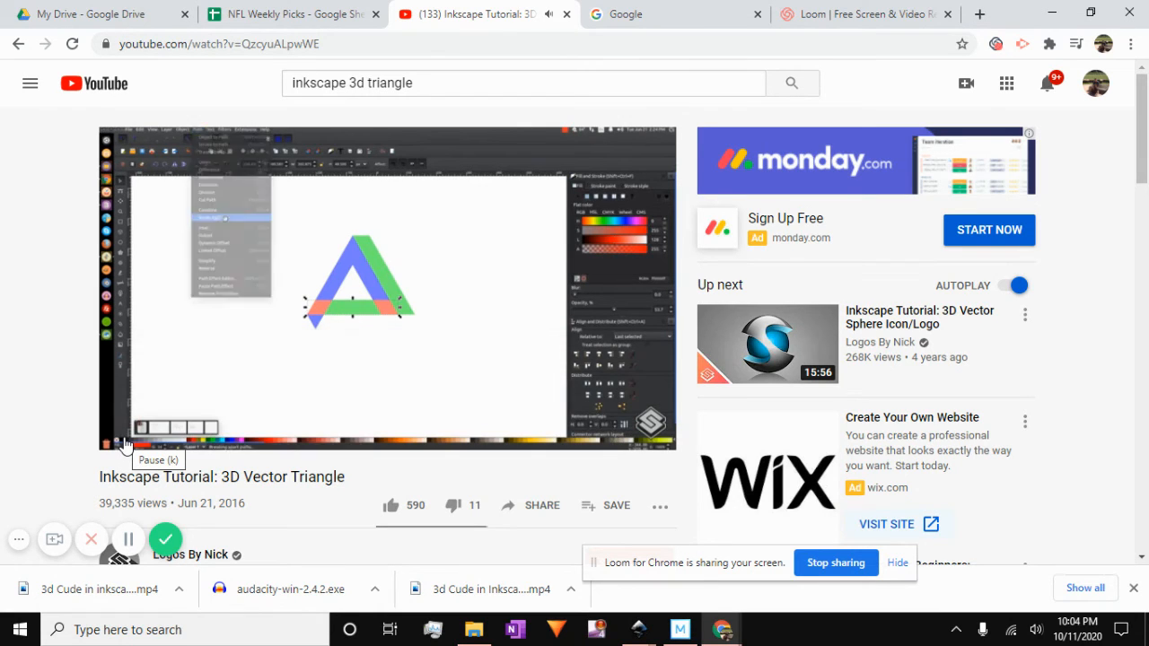
{"action": "left_click", "coordinate": [126, 447]}
- Switch back to New document 6 in Inkscape and split the red overlap shape into two separate pieces with Break Apart
{"action": "mouse_move", "coordinate": [679, 629]}
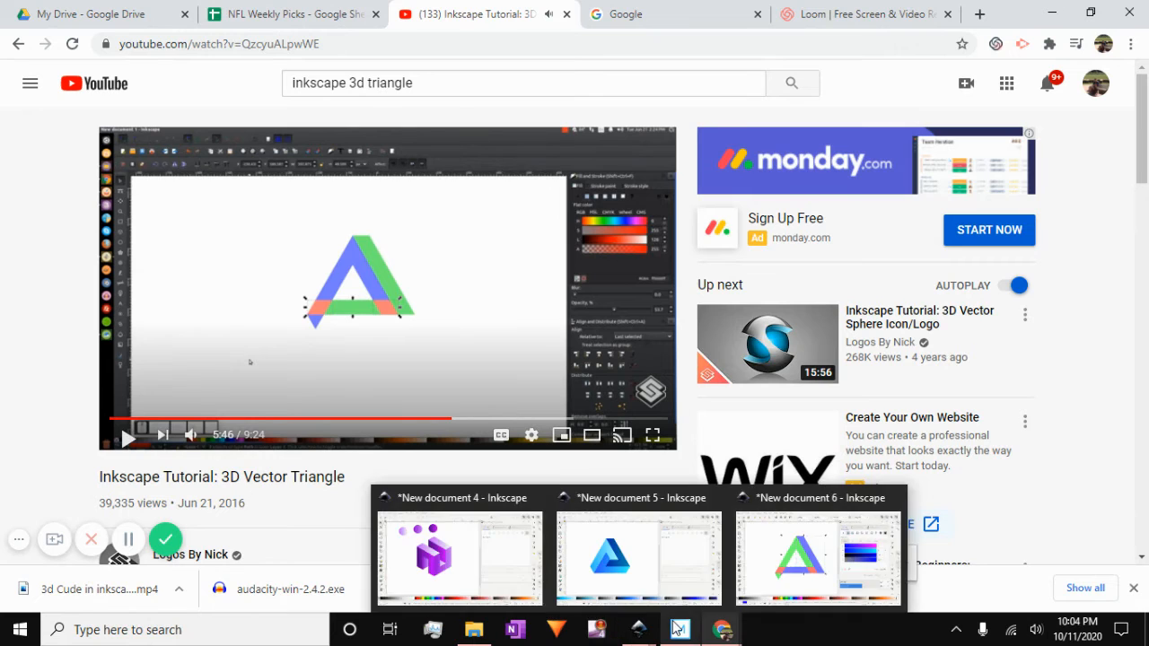
{"action": "left_click", "coordinate": [841, 553]}
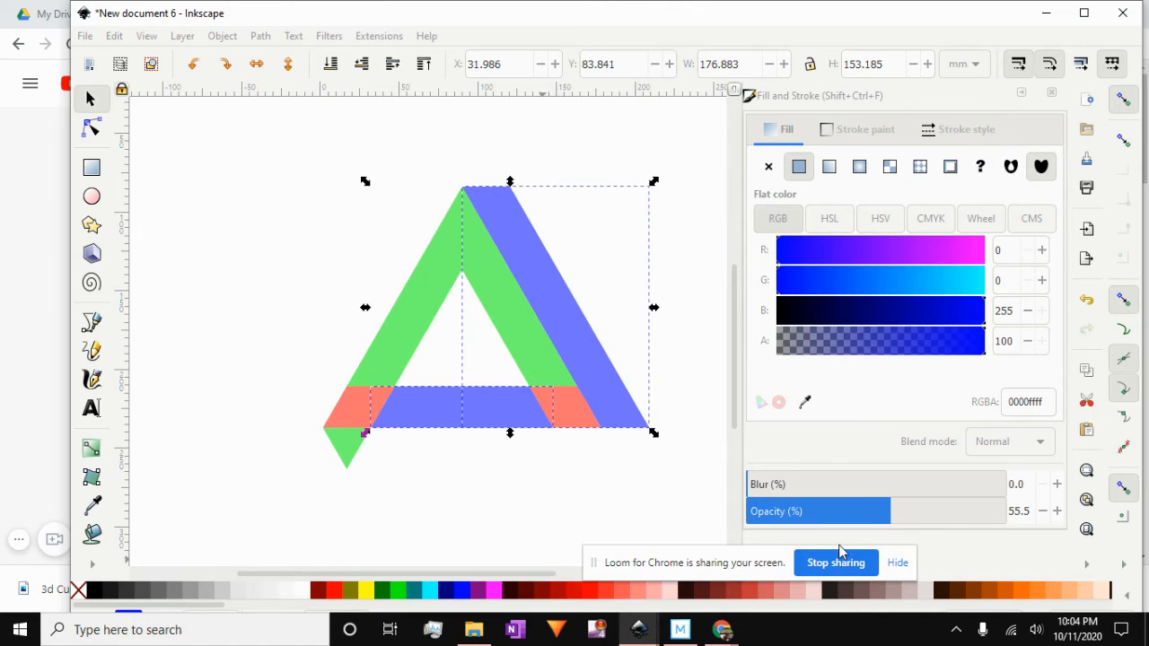
{"action": "left_click", "coordinate": [511, 482]}
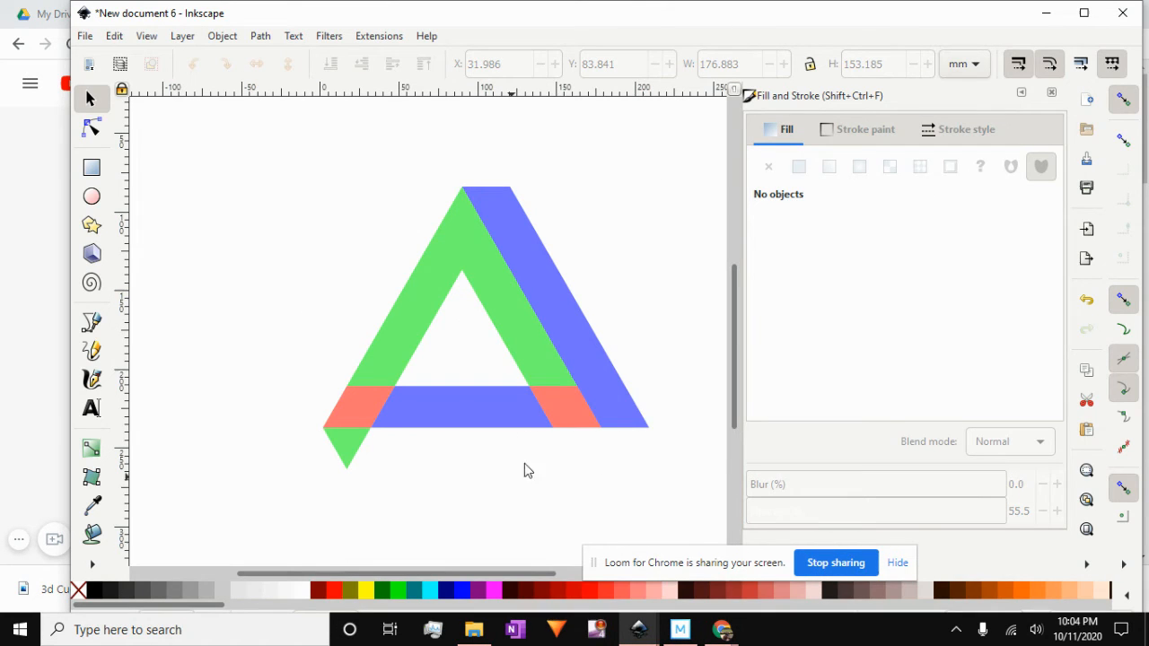
{"action": "left_click", "coordinate": [559, 417]}
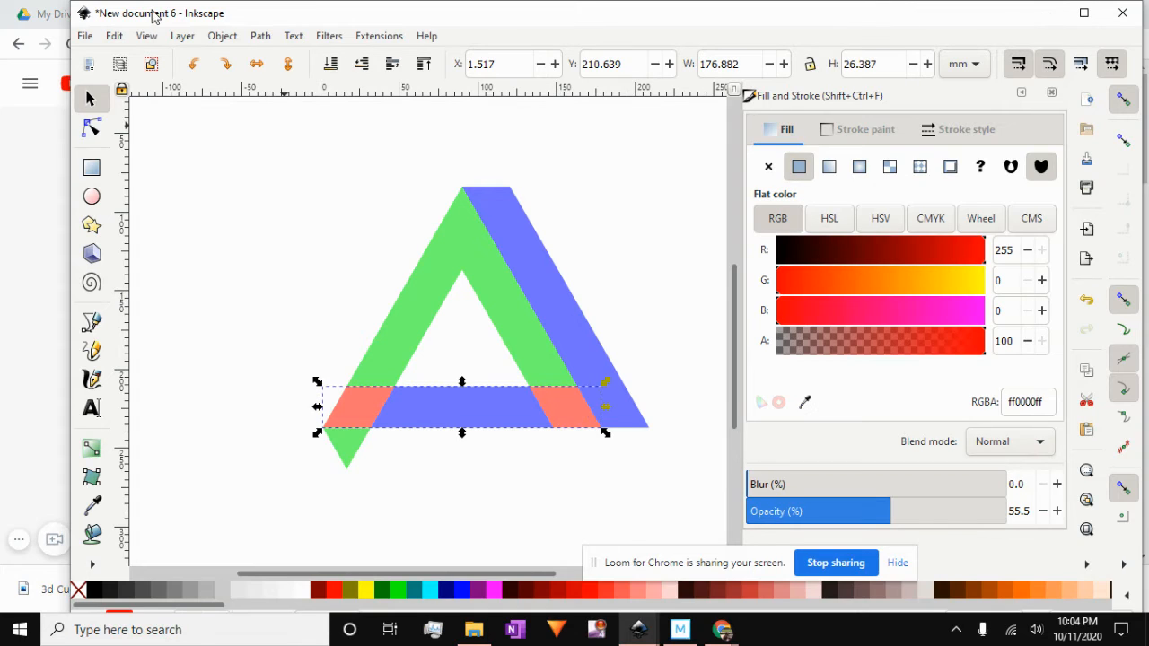
{"action": "left_click", "coordinate": [260, 36]}
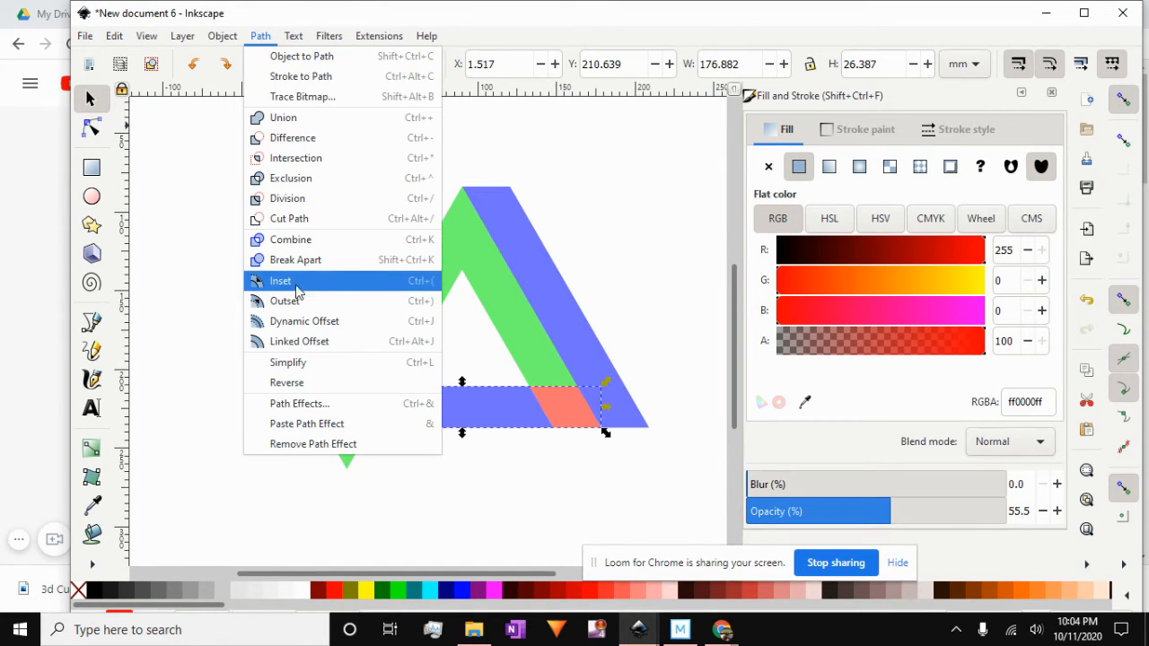
{"action": "left_click", "coordinate": [287, 259]}
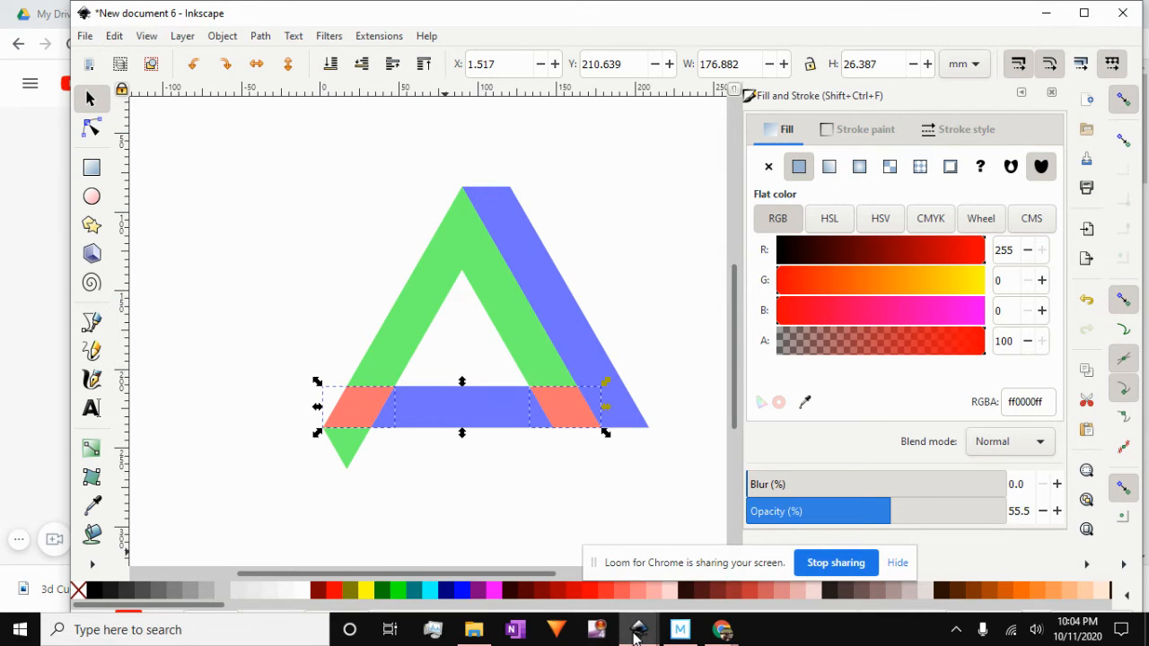
- Switch to the YouTube tutorial in Chrome and play on to examine how the lower-left corner pieces are merged into one side
{"action": "mouse_move", "coordinate": [635, 636]}
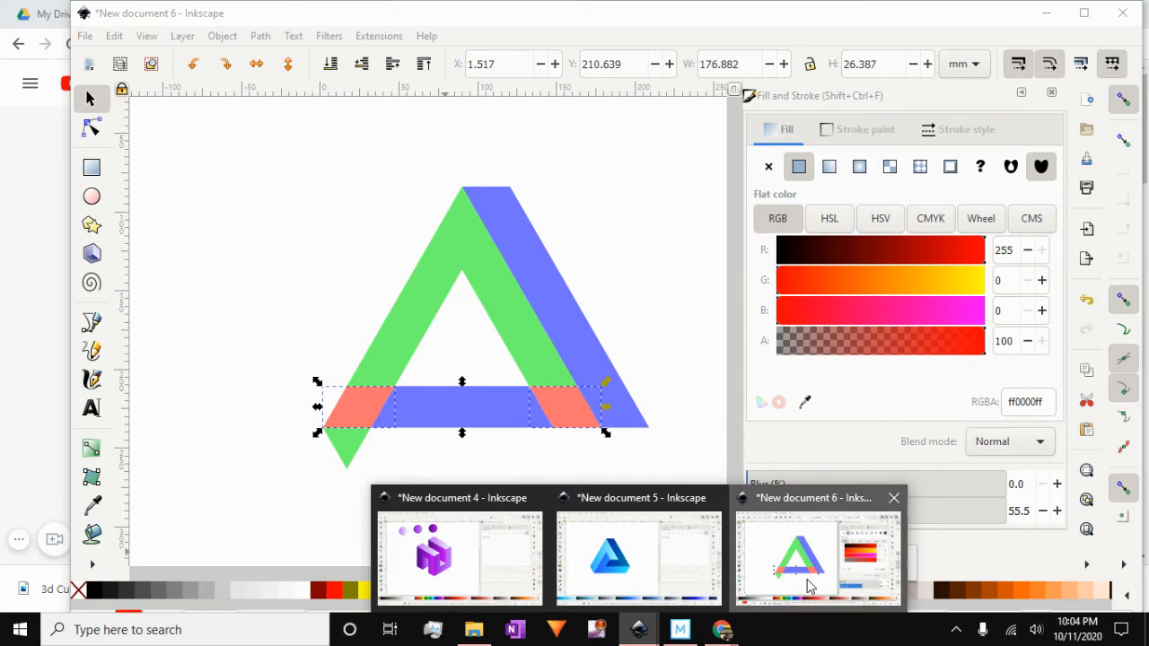
{"action": "mouse_move", "coordinate": [720, 632]}
{"action": "left_click", "coordinate": [608, 588]}
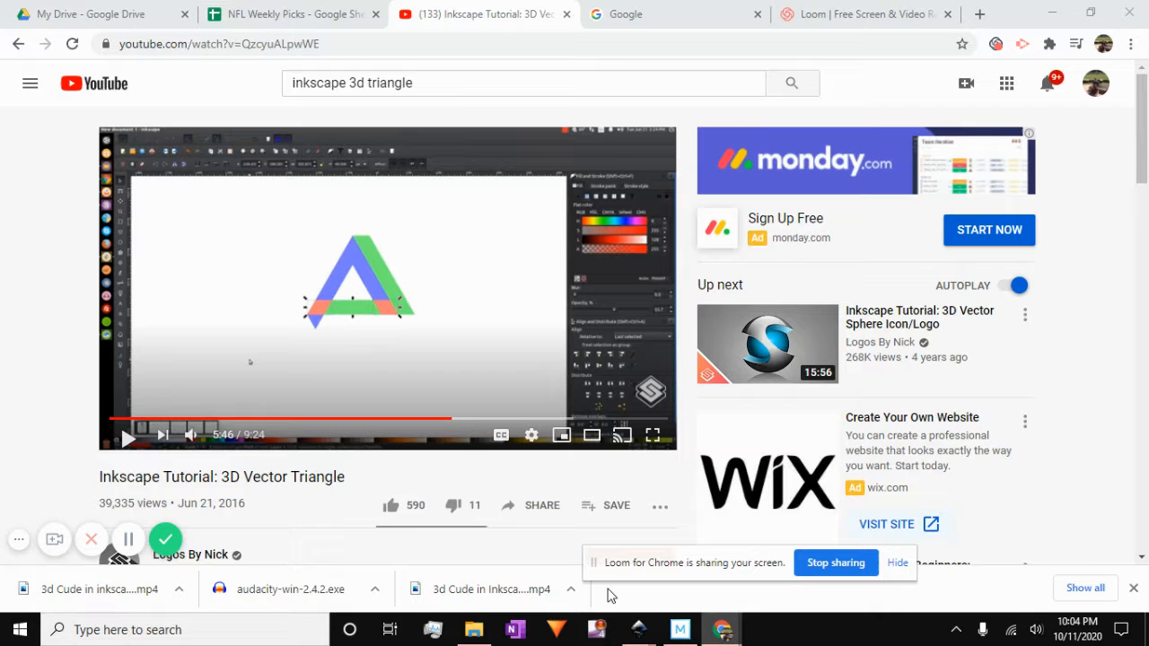
{"action": "left_click", "coordinate": [129, 437]}
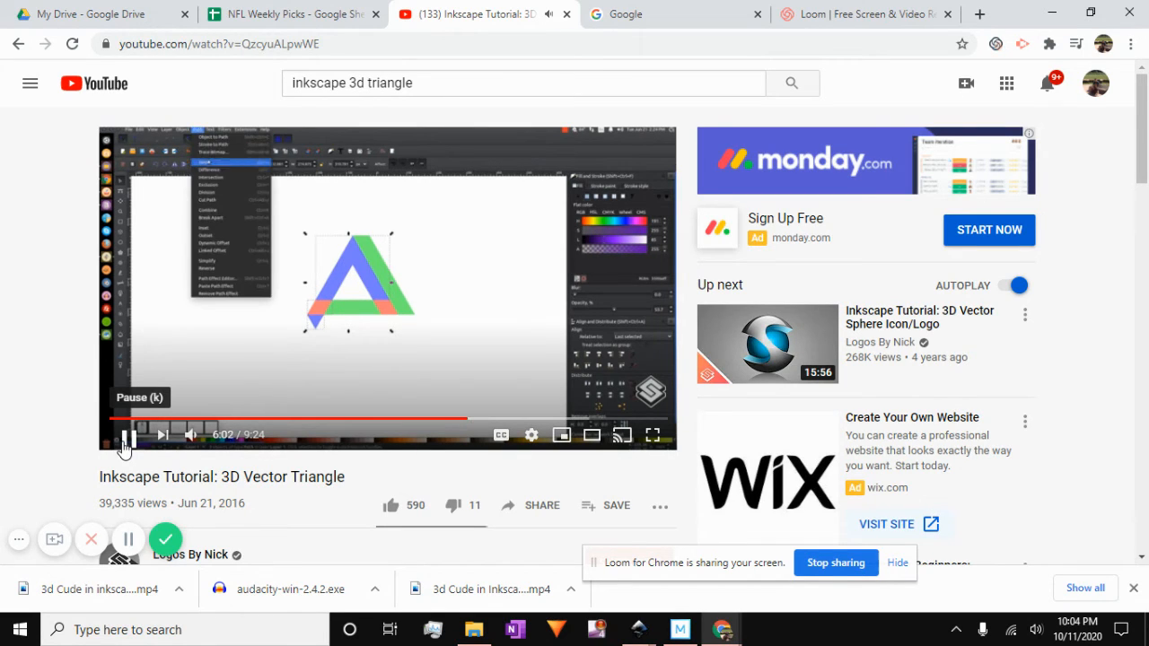
{"action": "left_click", "coordinate": [125, 439]}
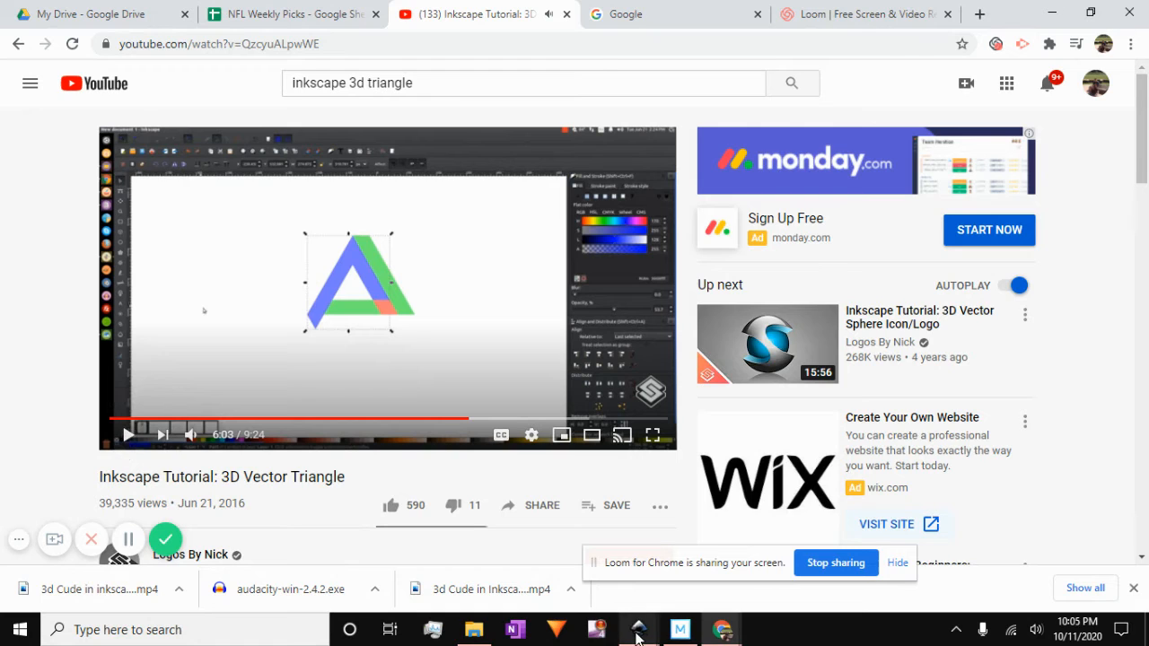
- Switch back to New document 6 in Inkscape and merge the small green tip, lower-left red piece and green L-shape with Union
{"action": "mouse_move", "coordinate": [637, 626]}
{"action": "left_click", "coordinate": [834, 561]}
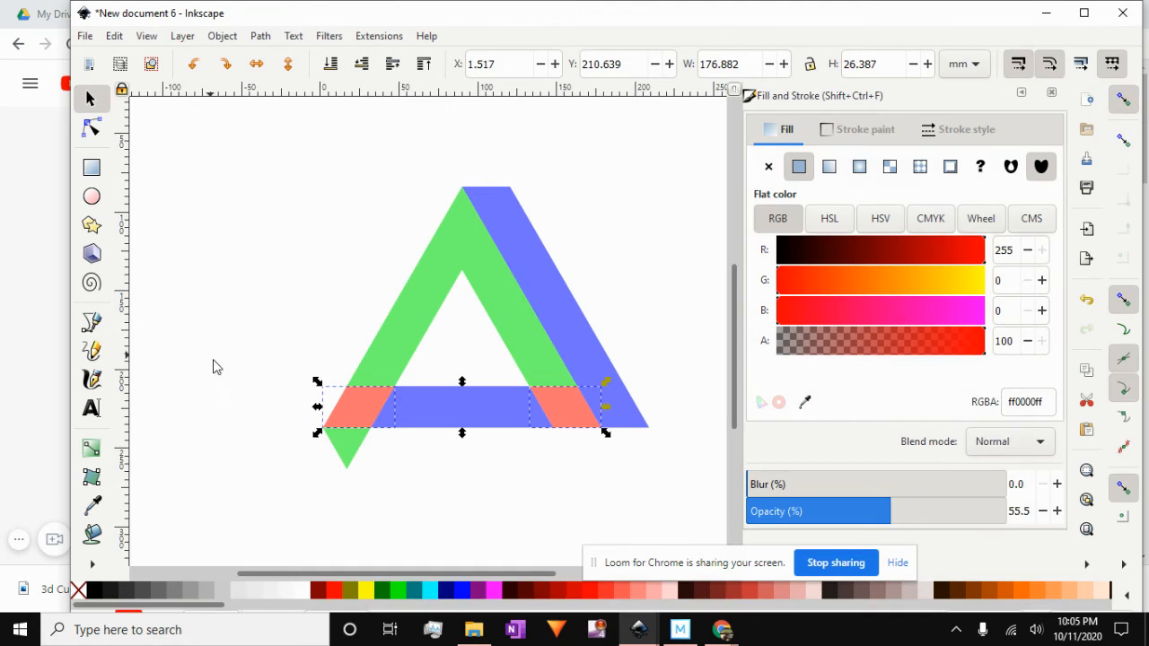
{"action": "left_click", "coordinate": [206, 405]}
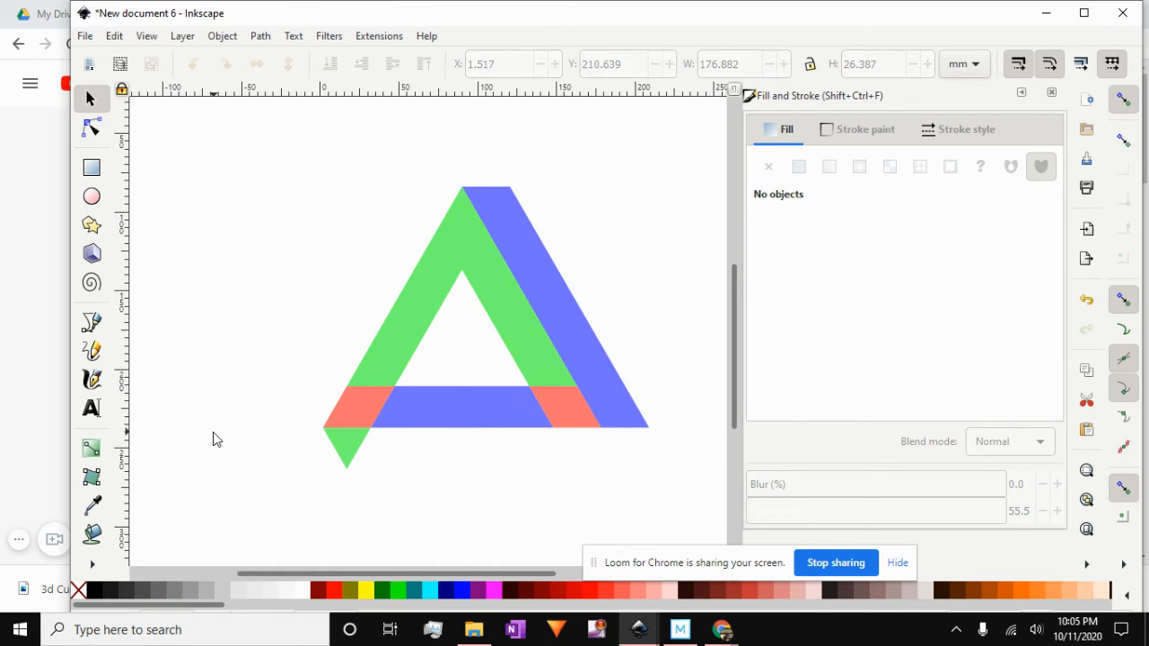
{"action": "left_click", "coordinate": [345, 455]}
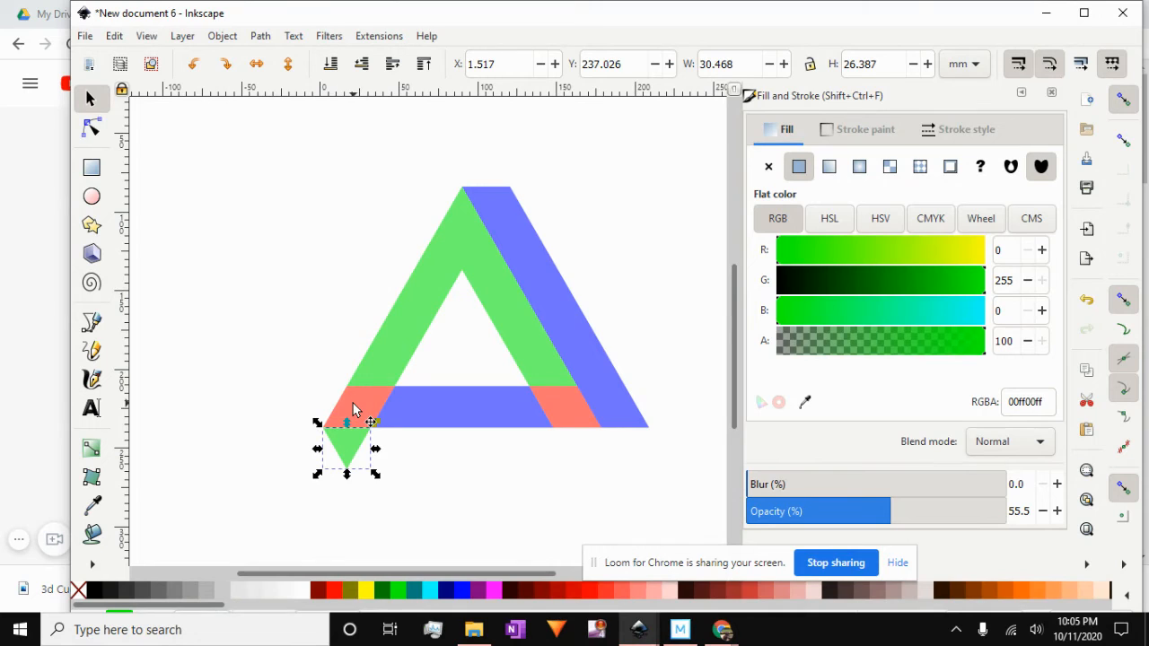
{"action": "left_click", "coordinate": [353, 410], "text": "shift"}
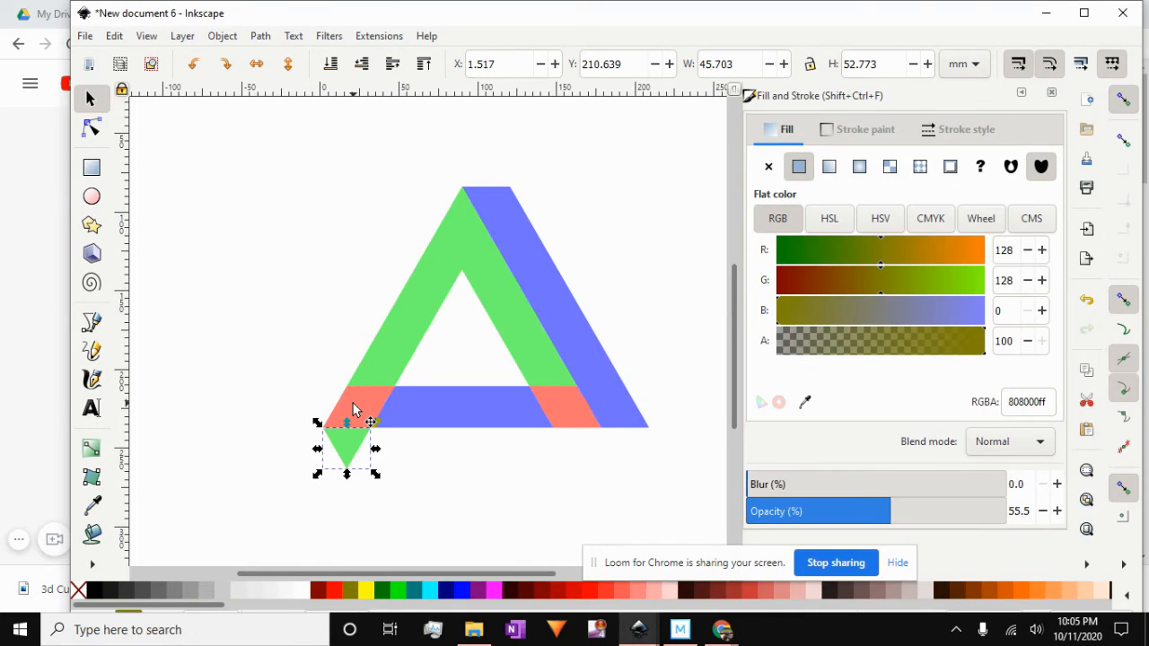
{"action": "left_click", "coordinate": [391, 353], "text": "shift"}
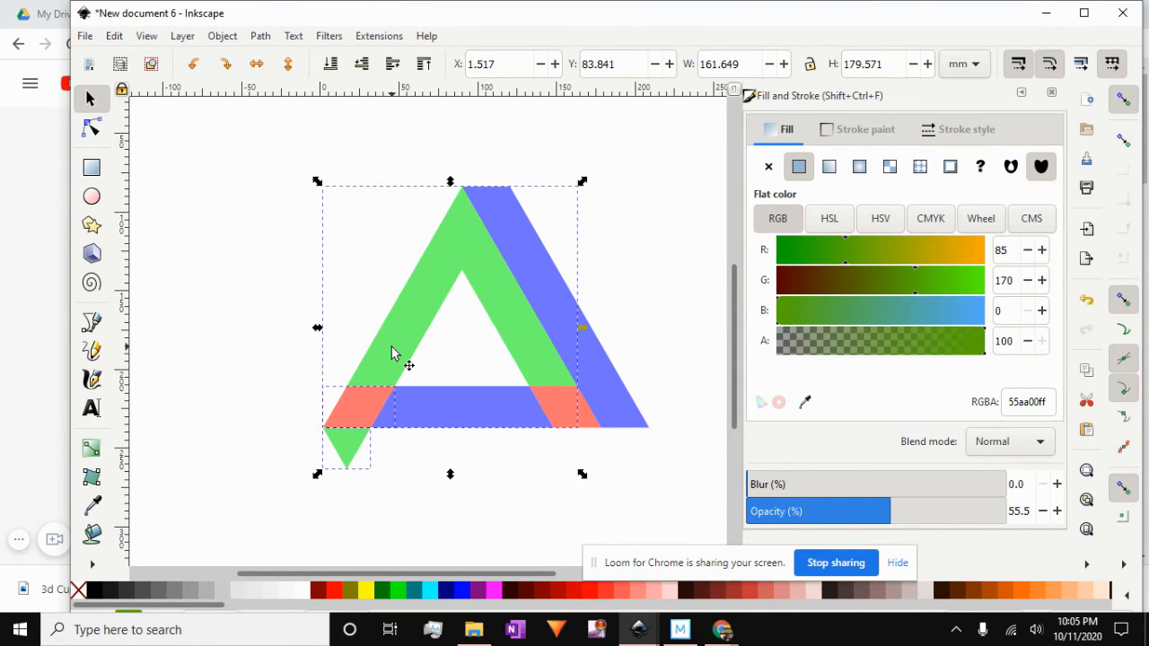
{"action": "left_click", "coordinate": [260, 37]}
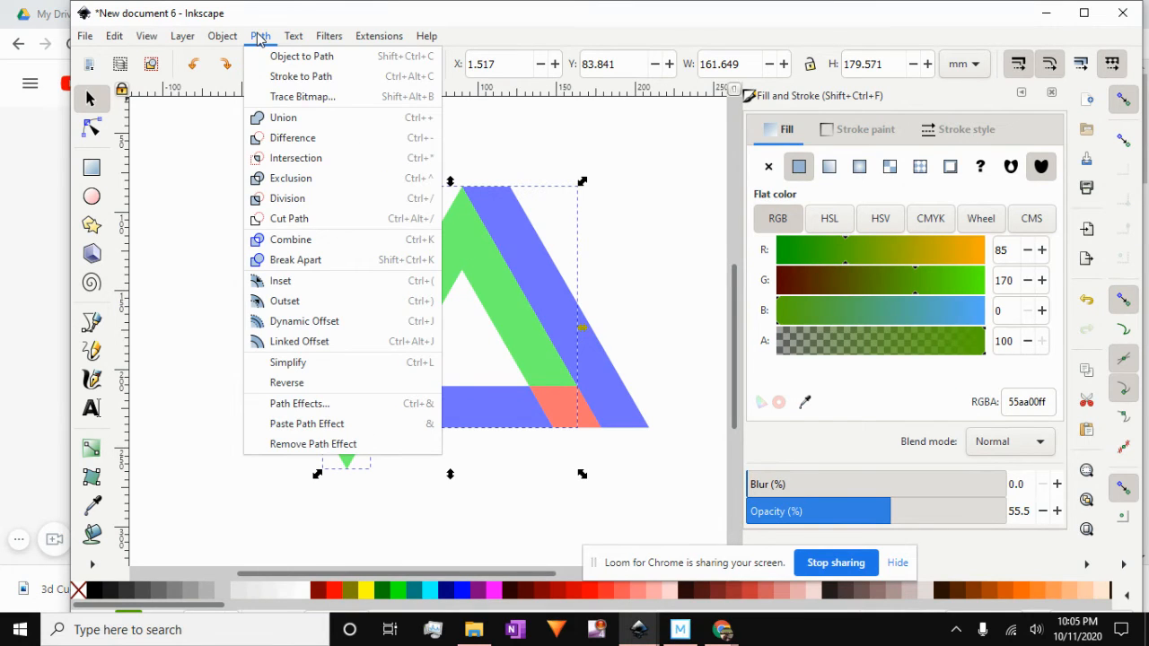
{"action": "left_click", "coordinate": [296, 124]}
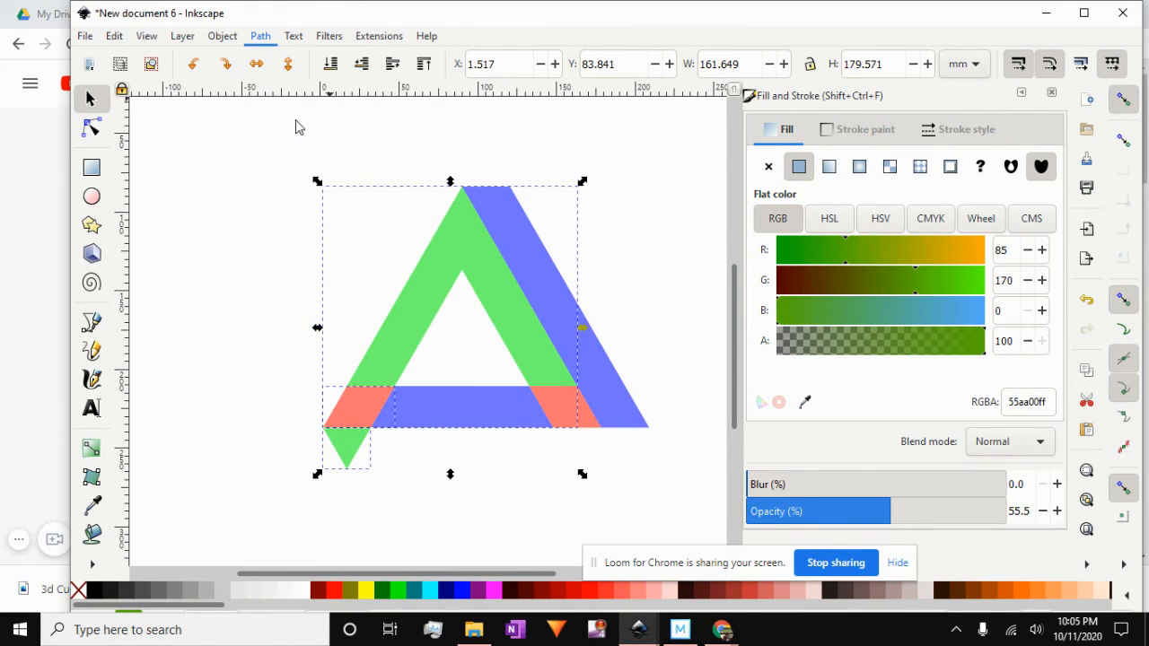
- Merge the blue horizontal bar, the remaining red overlap piece and the blue slanted side with Union
{"action": "left_click", "coordinate": [465, 417]}
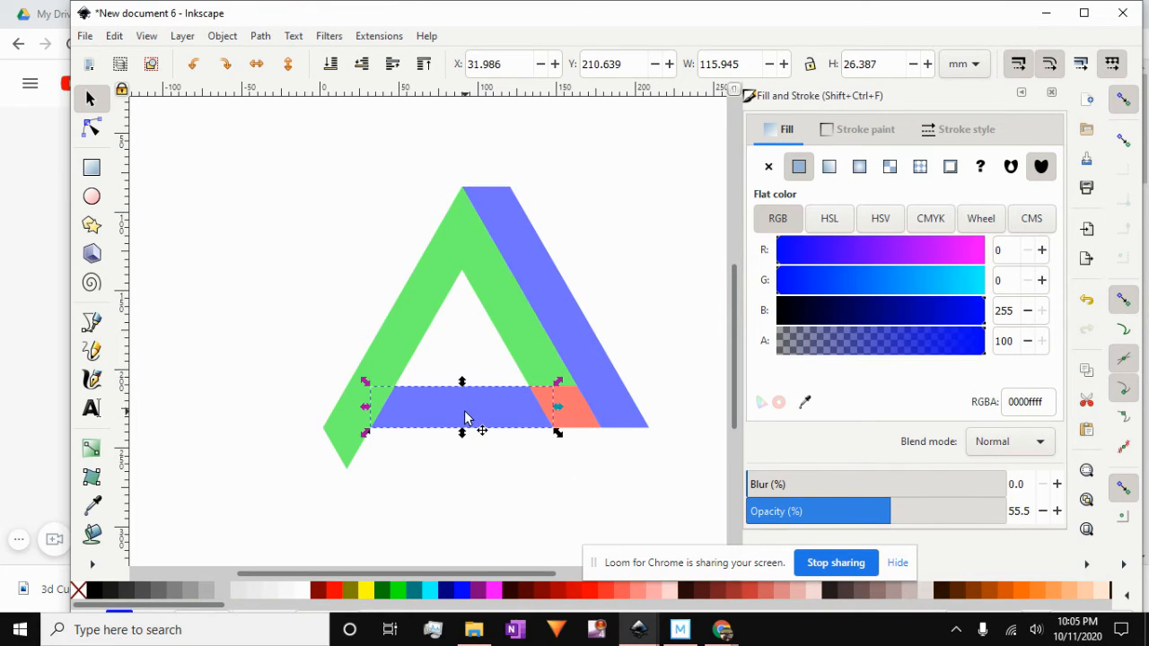
{"action": "left_click", "coordinate": [571, 417], "text": "shift"}
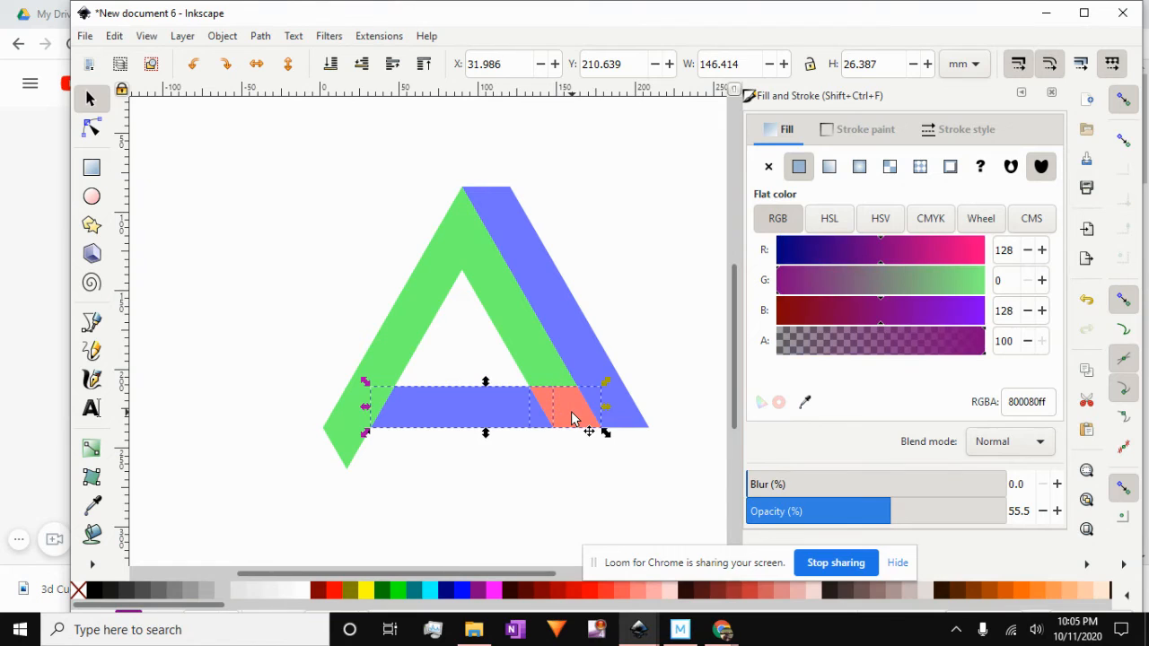
{"action": "left_click", "coordinate": [593, 366], "text": "shift"}
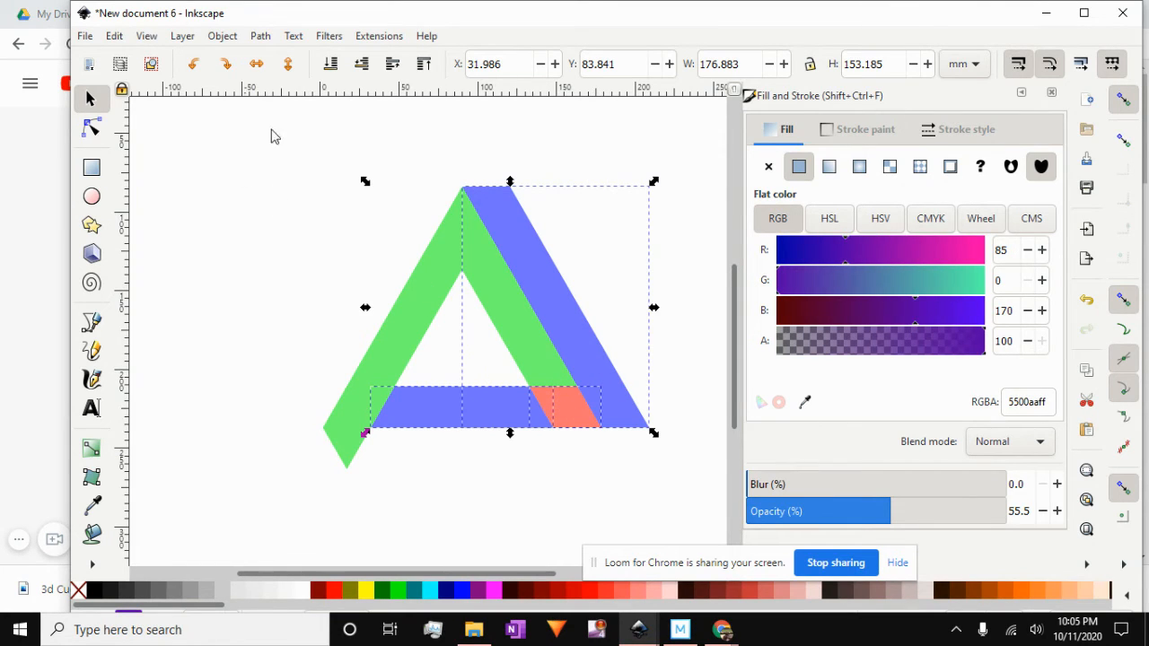
{"action": "left_click", "coordinate": [262, 38]}
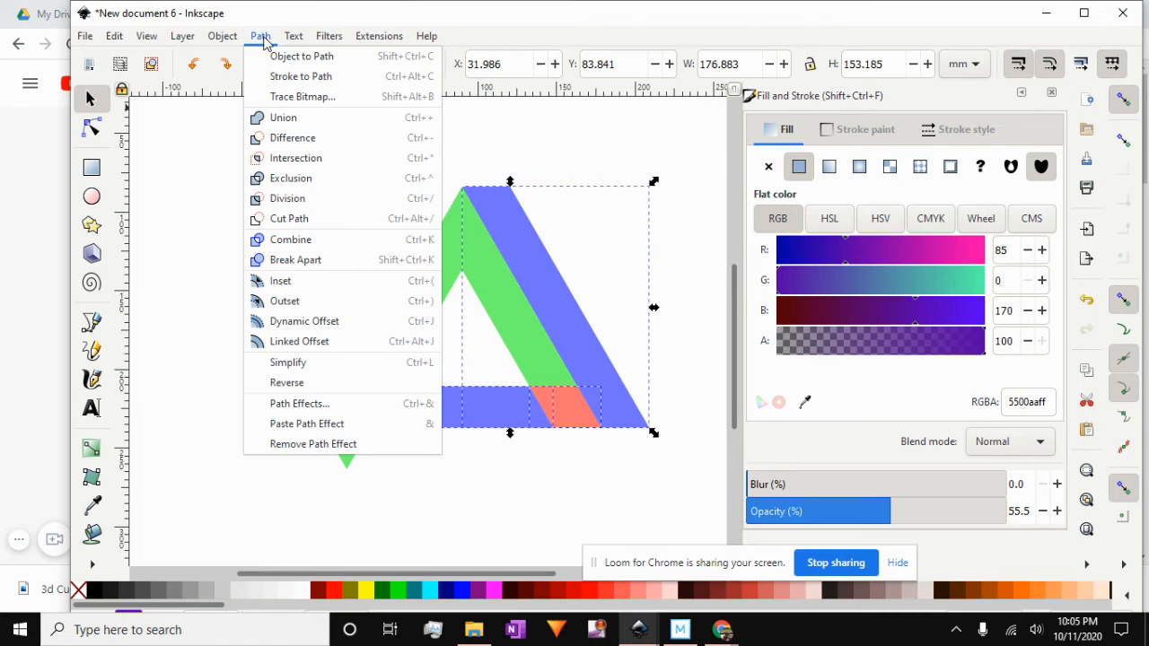
{"action": "left_click", "coordinate": [277, 120]}
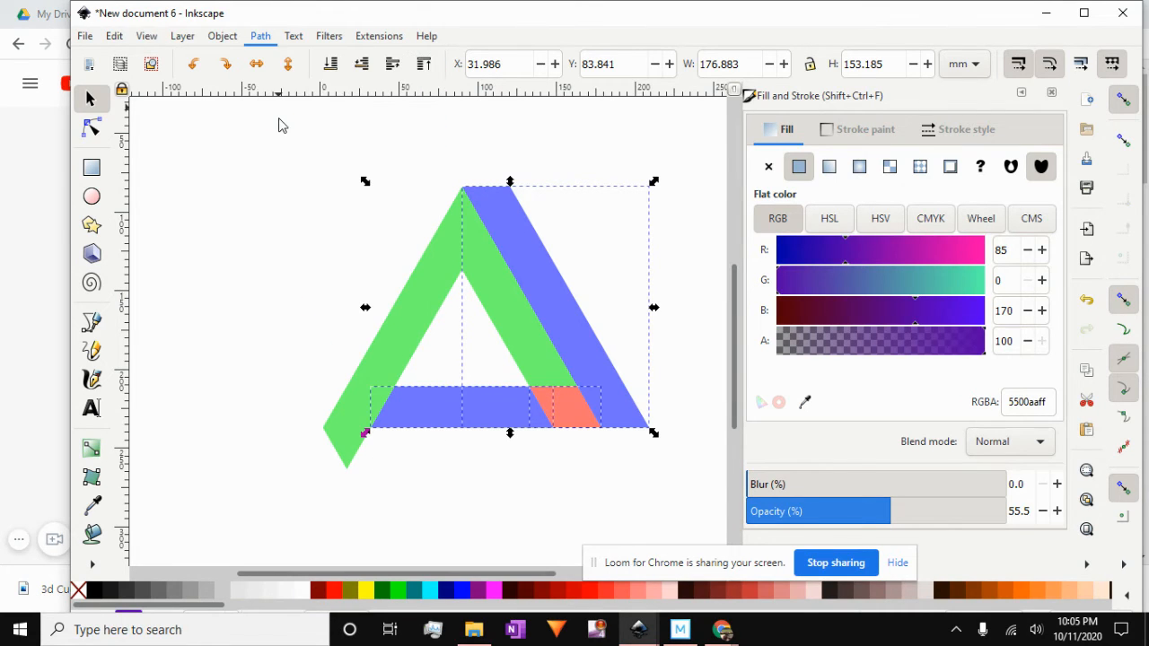
- Duplicate the merged green shape and fill the copy with Red (#FF0000)
{"action": "left_click", "coordinate": [463, 259]}
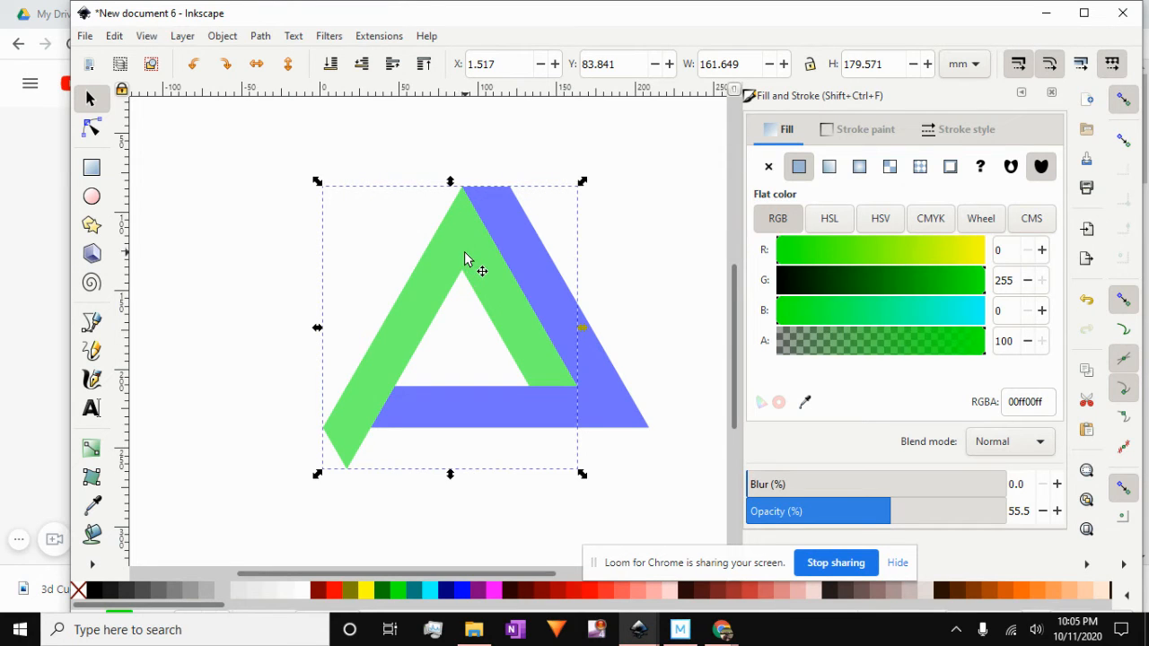
{"action": "right_click", "coordinate": [465, 257]}
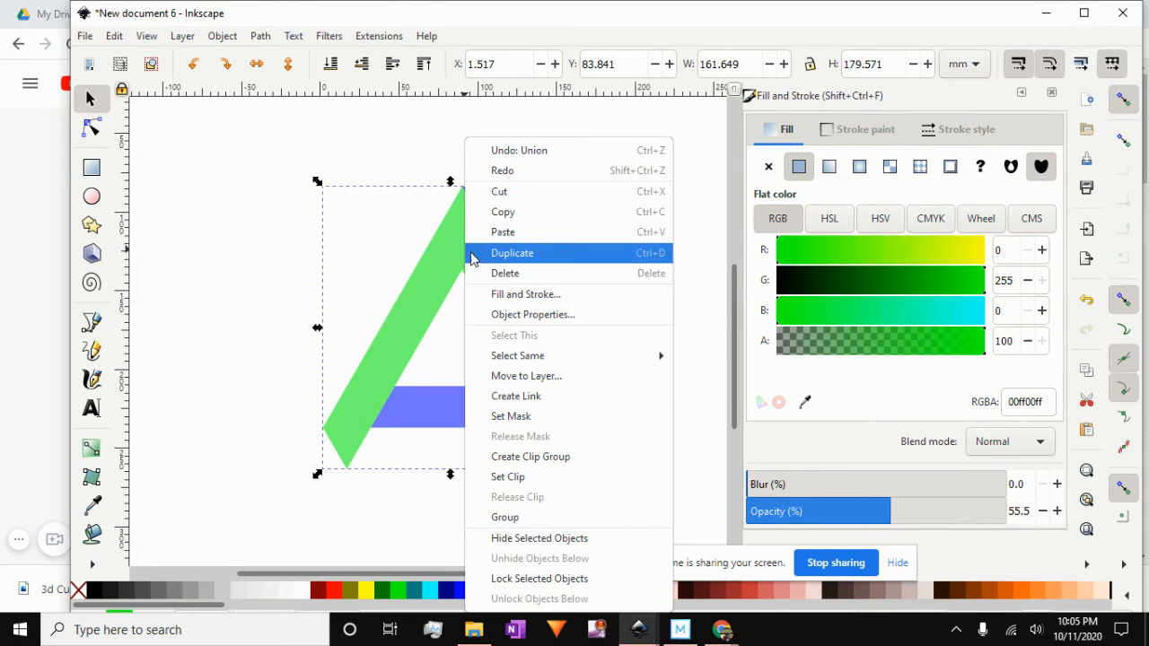
{"action": "left_click", "coordinate": [501, 259]}
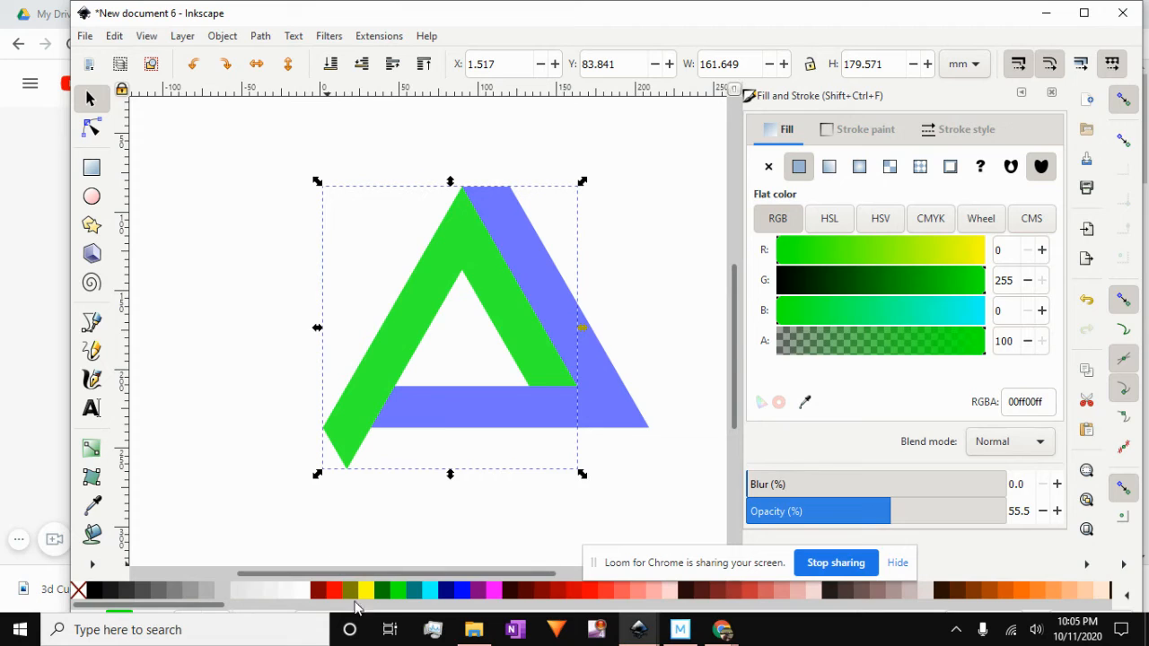
{"action": "left_click", "coordinate": [330, 594]}
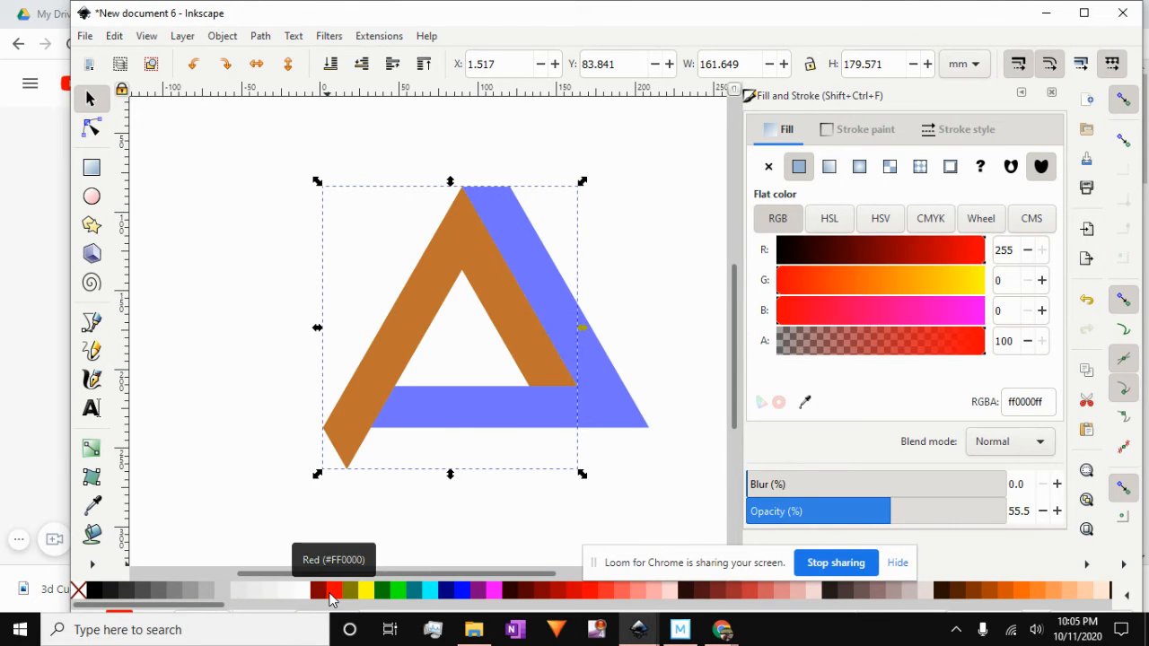
- Rotate the red copy counter-clockwise until its long arm is horizontal, and snap it beneath the blue bar and inside the green side
{"action": "left_click", "coordinate": [355, 447]}
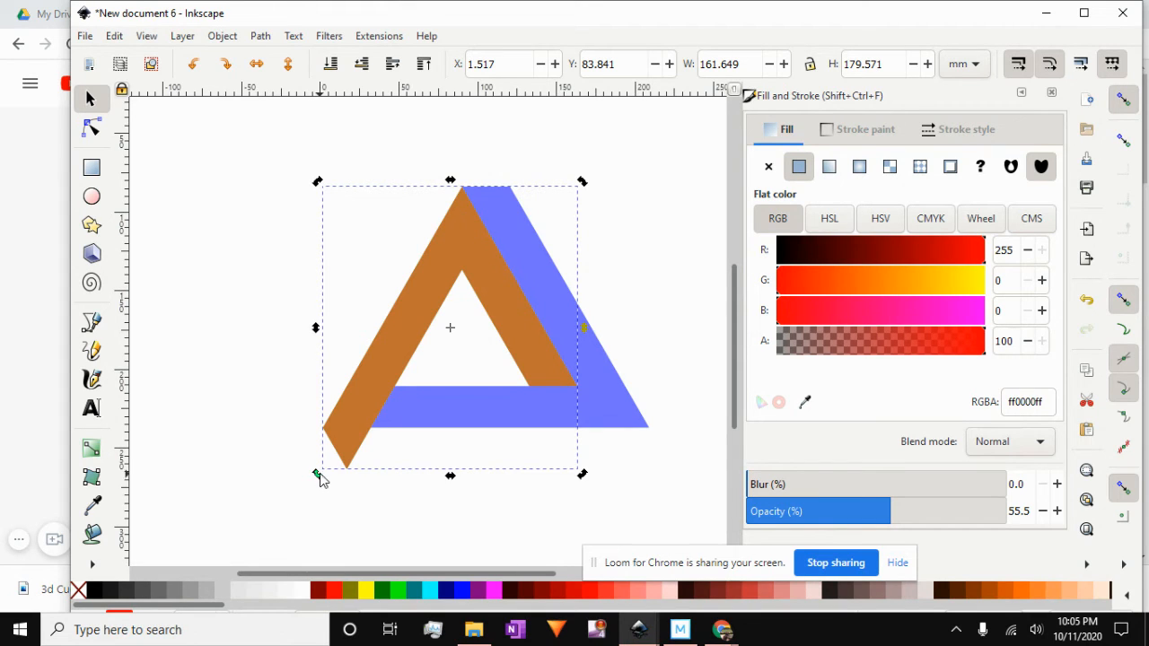
{"action": "left_click_drag", "start_coordinate": [323, 479], "coordinate": [624, 373]}
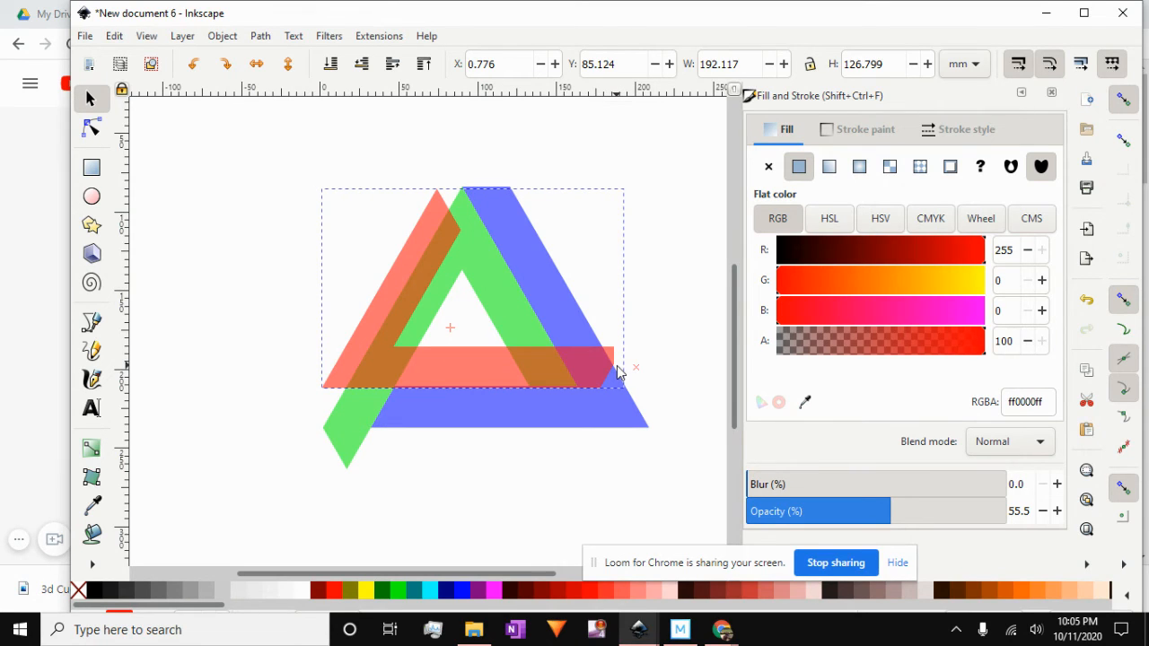
{"action": "left_click_drag", "start_coordinate": [618, 372], "coordinate": [618, 371]}
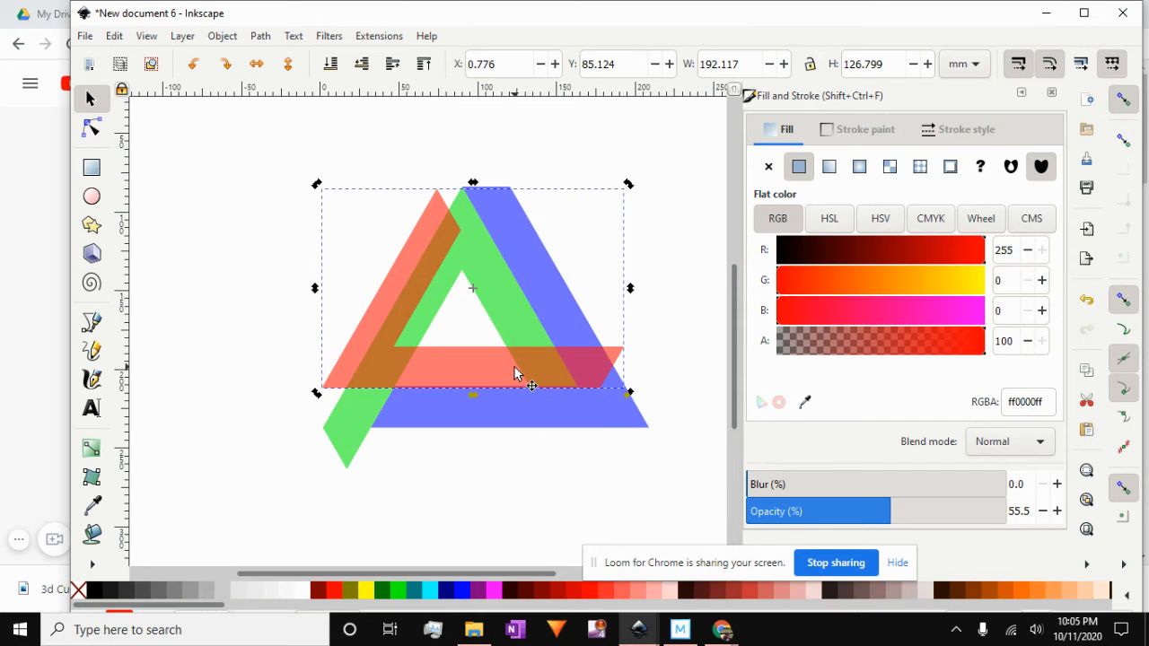
{"action": "left_click_drag", "start_coordinate": [513, 372], "coordinate": [535, 442]}
{"action": "mouse_move", "coordinate": [462, 280]}
{"action": "left_mouse_down"}
{"action": "mouse_move", "coordinate": [470, 307]}
{"action": "mouse_move", "coordinate": [461, 277]}
{"action": "left_mouse_up"}
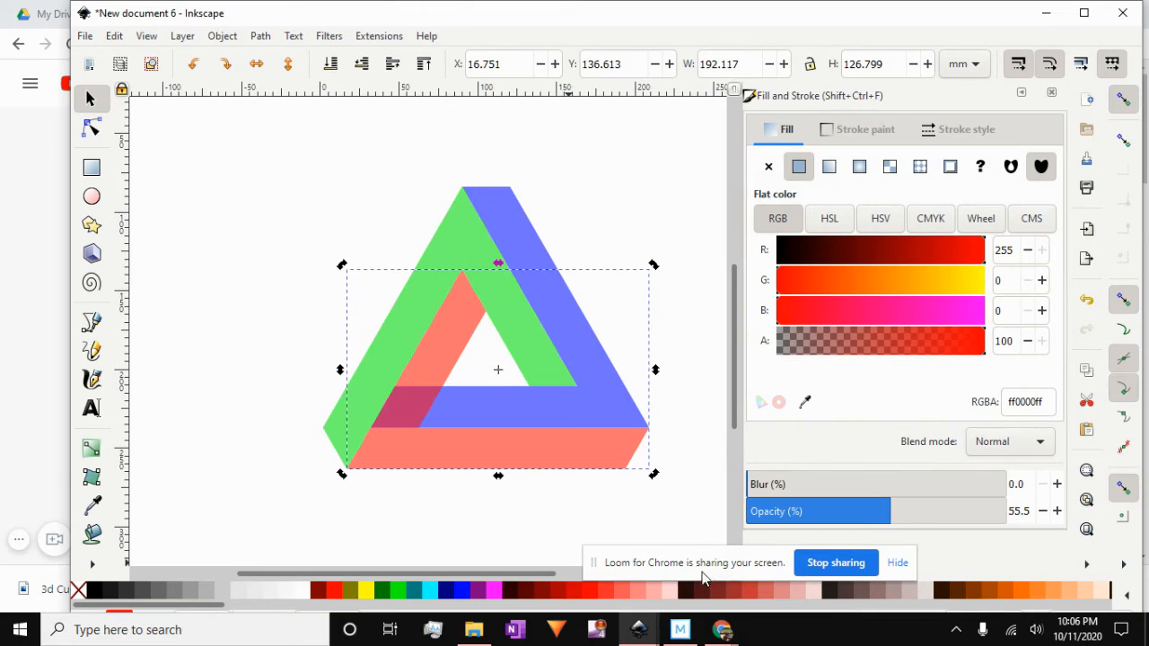
- Switch to the YouTube tutorial in Chrome and play on to examine how the third side's overlap is removed
{"action": "mouse_move", "coordinate": [723, 628]}
{"action": "left_click", "coordinate": [569, 550]}
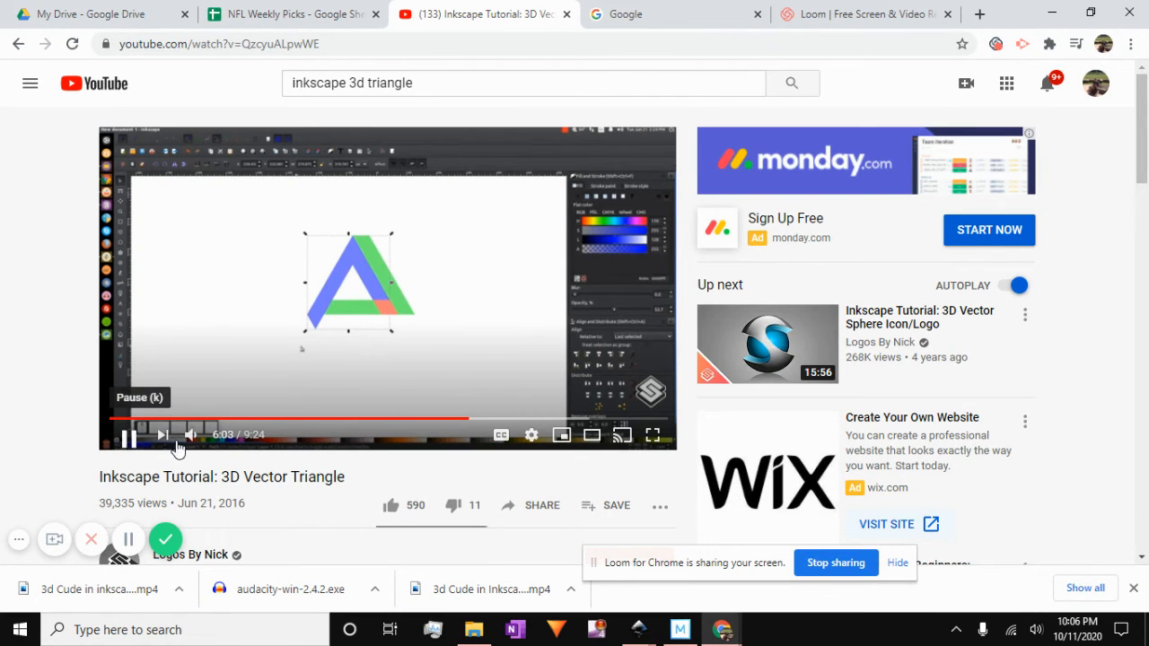
{"action": "left_click", "coordinate": [491, 424]}
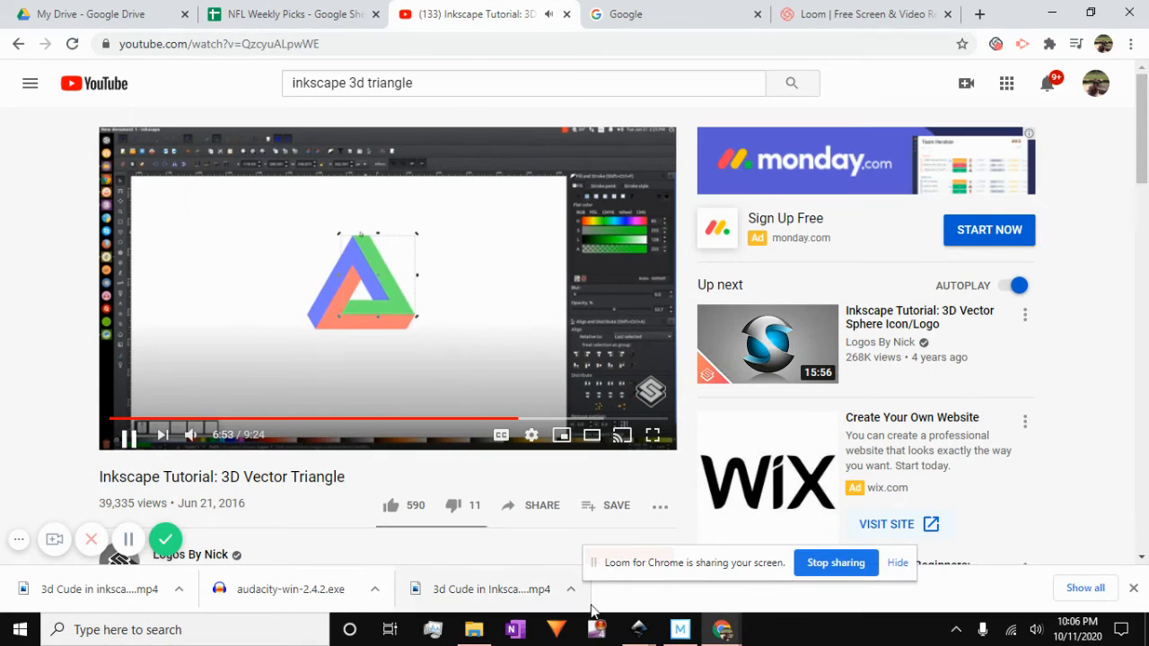
- Switch back to New document 6 in Inkscape, duplicate the red side and subtract the copy from the blue side with Difference
{"action": "left_click", "coordinate": [639, 629]}
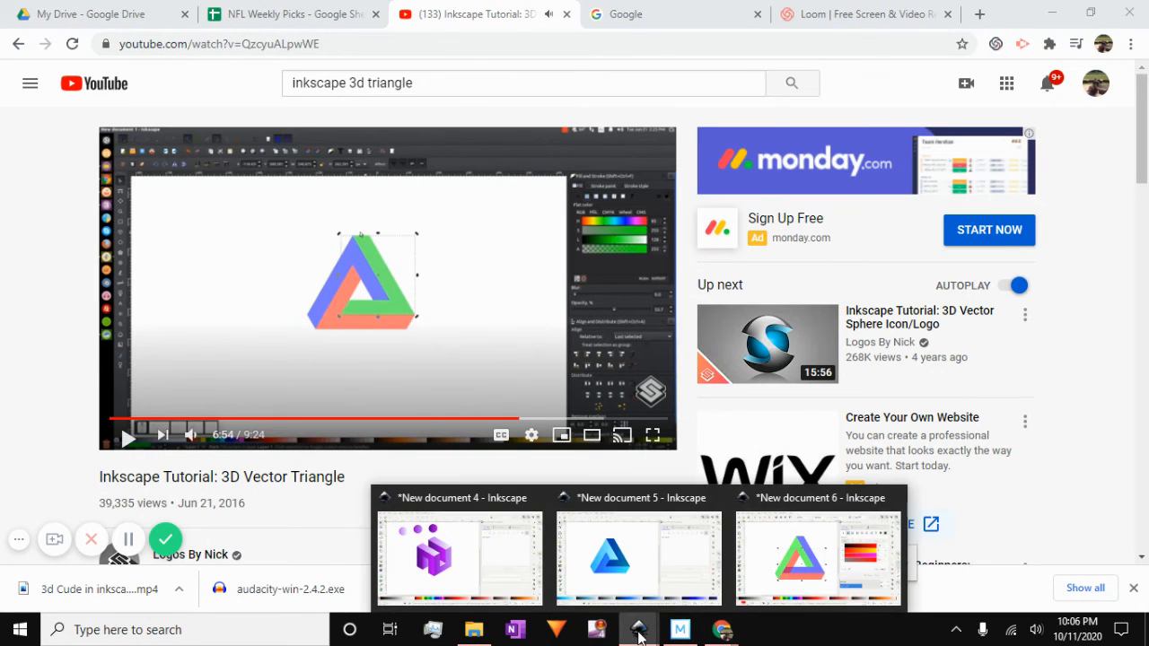
{"action": "left_click", "coordinate": [772, 565]}
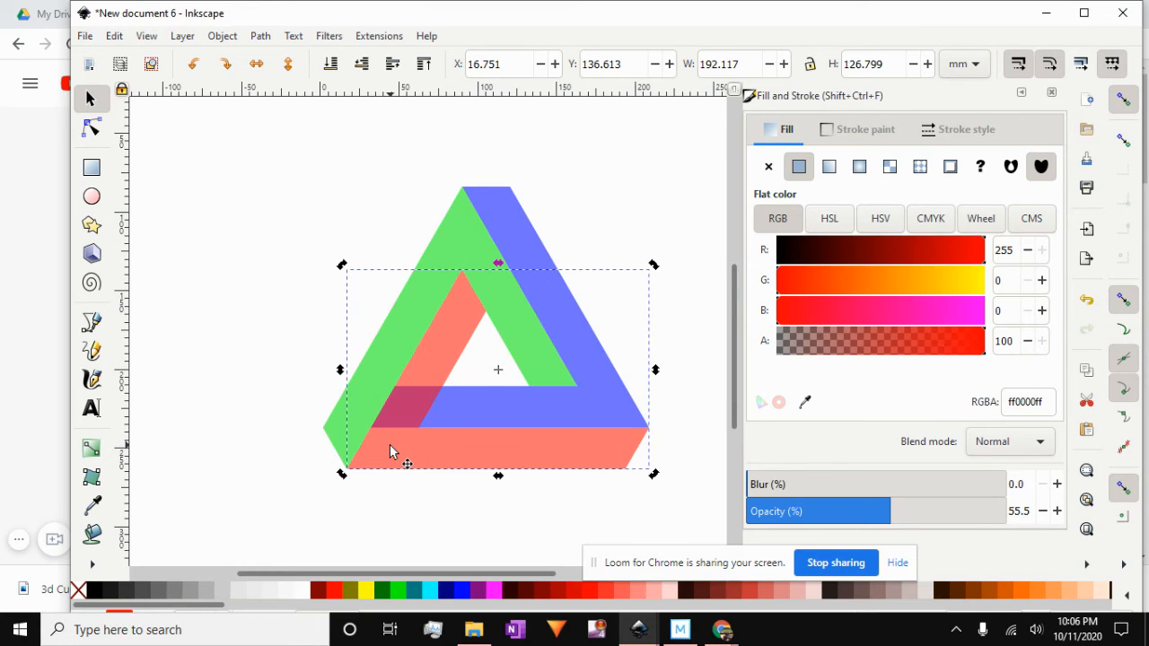
{"action": "right_click", "coordinate": [390, 452]}
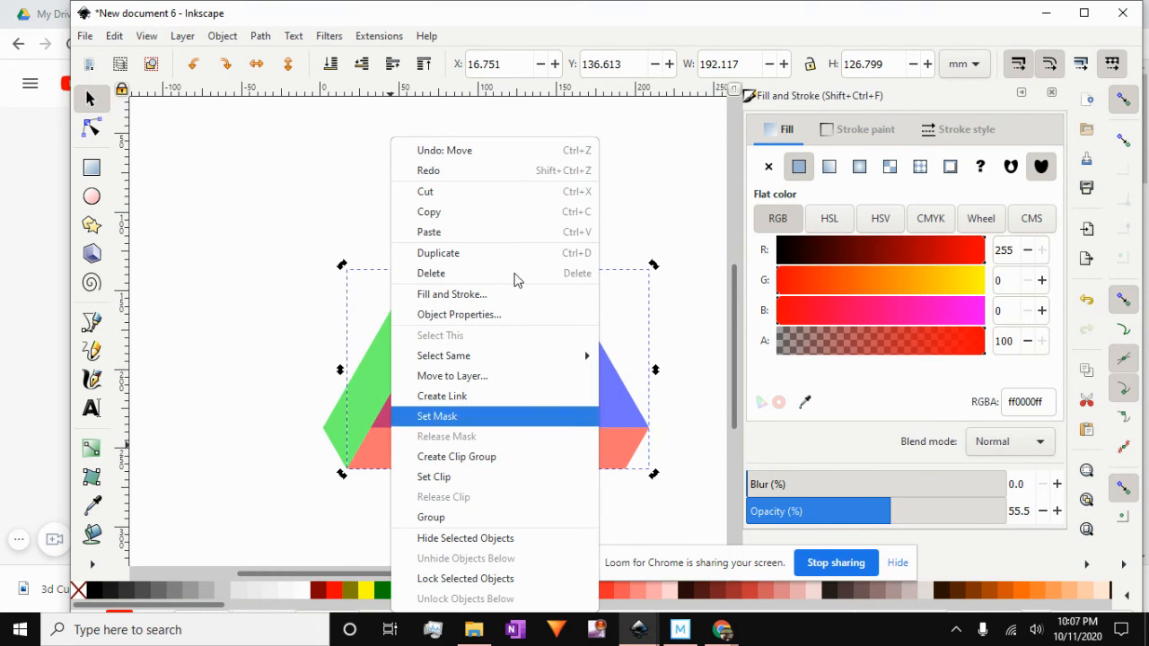
{"action": "left_click", "coordinate": [452, 256]}
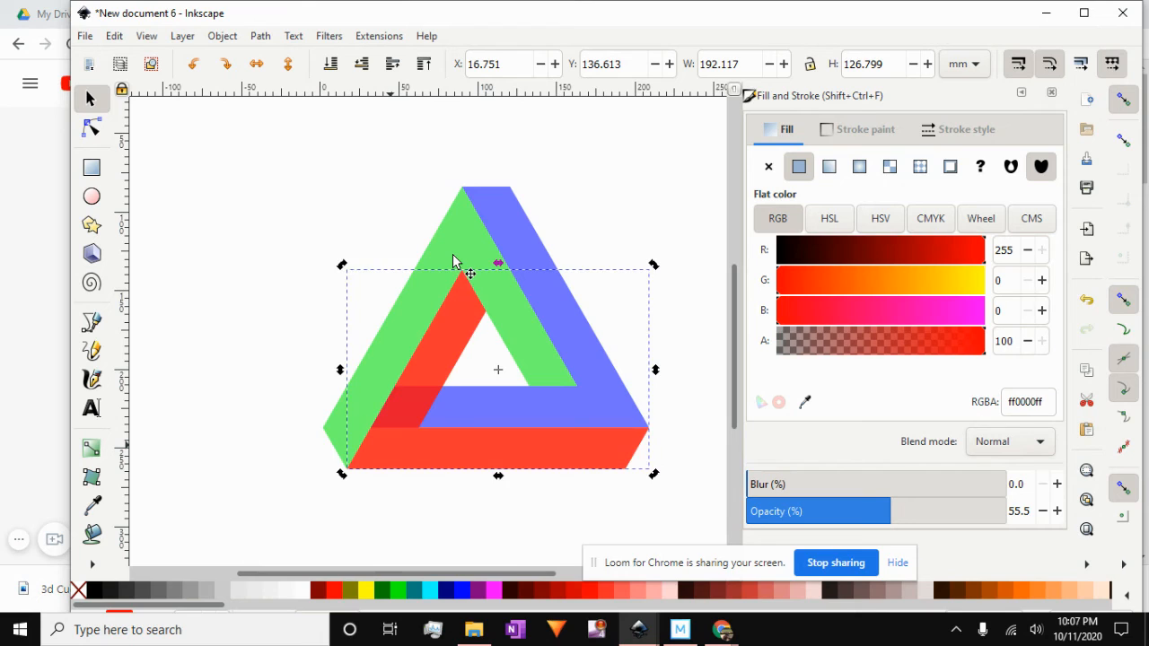
{"action": "left_click", "coordinate": [514, 222], "text": "shift"}
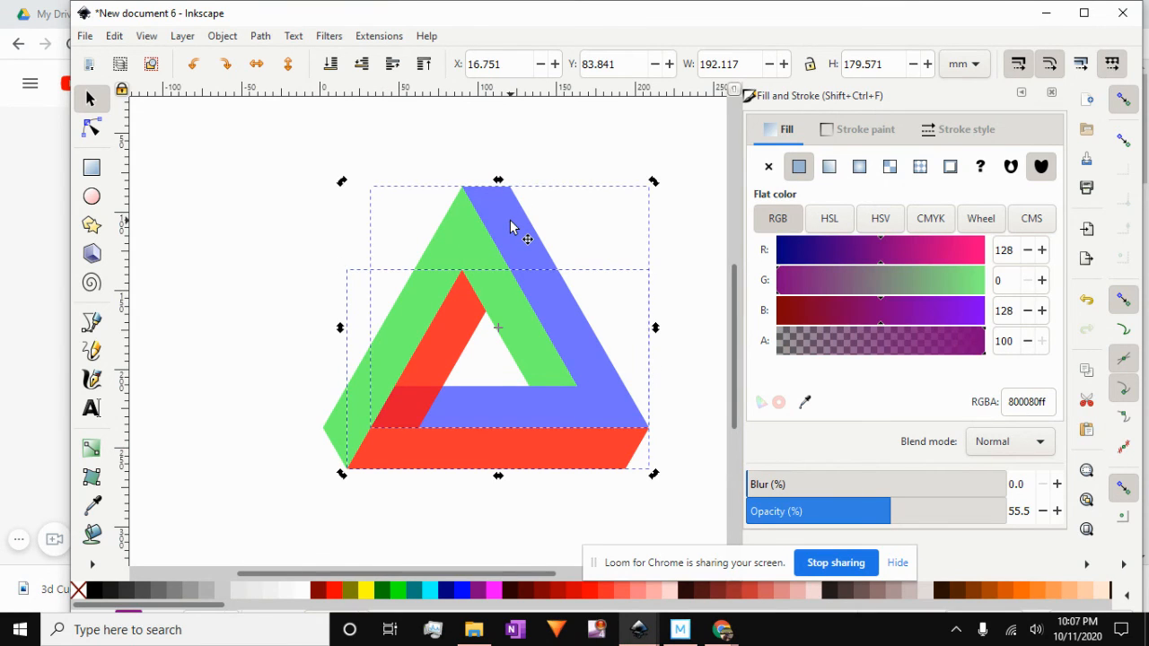
{"action": "left_click", "coordinate": [260, 36]}
{"action": "left_click", "coordinate": [296, 140]}
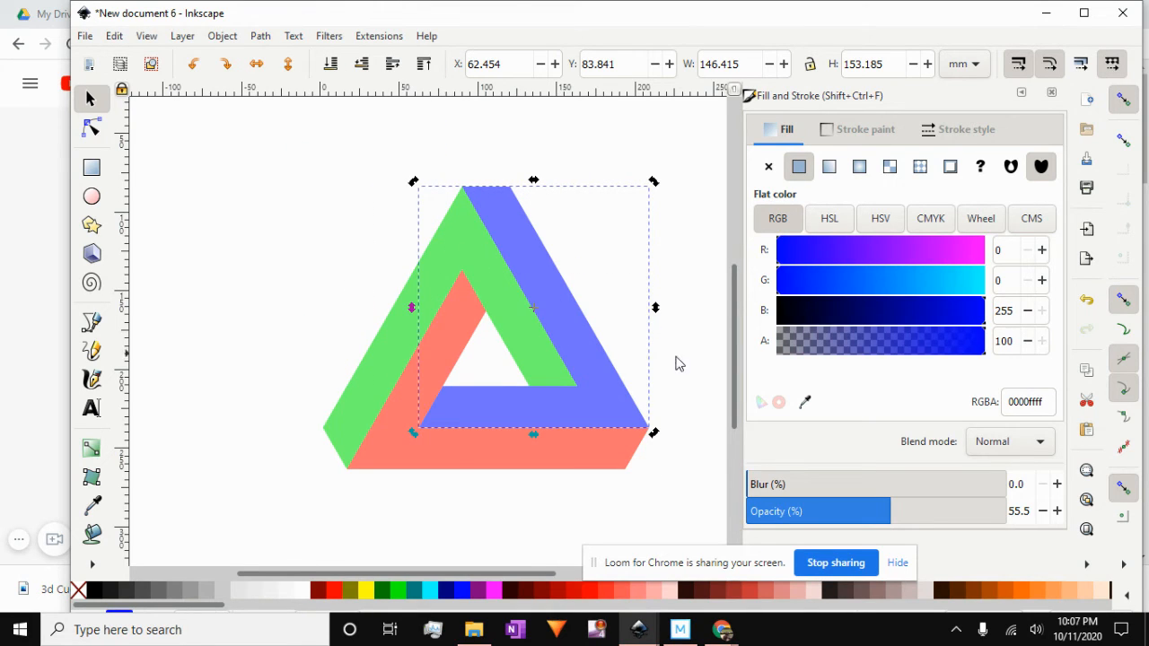
- Select all three sides of the triangle and set their opacity to 100%
{"action": "left_click", "coordinate": [239, 392]}
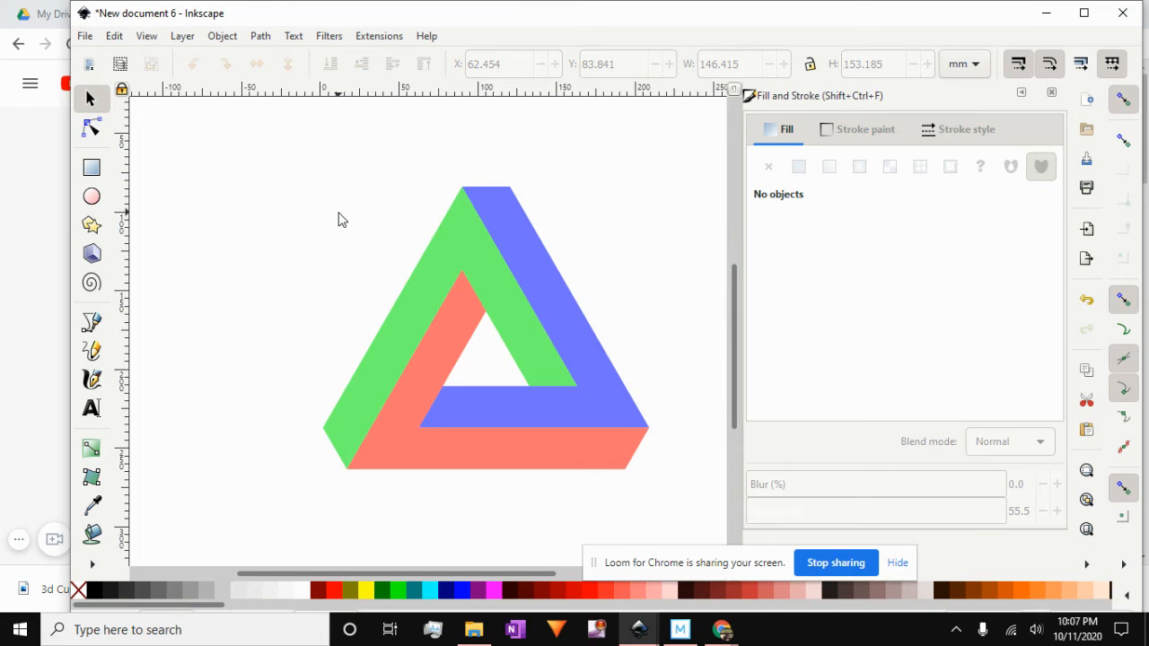
{"action": "mouse_move", "coordinate": [251, 126]}
{"action": "left_mouse_down"}
{"action": "mouse_move", "coordinate": [257, 198]}
{"action": "mouse_move", "coordinate": [368, 390]}
{"action": "mouse_move", "coordinate": [618, 499]}
{"action": "mouse_move", "coordinate": [697, 517]}
{"action": "left_mouse_up"}
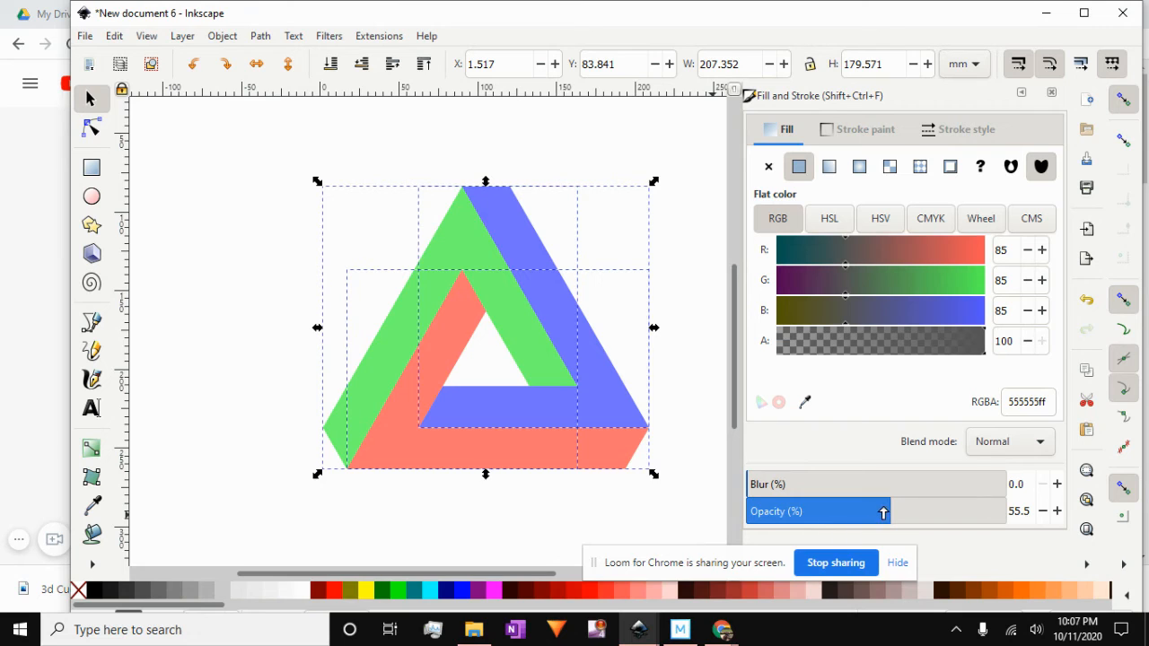
{"action": "left_click_drag", "start_coordinate": [895, 511], "coordinate": [1021, 511]}
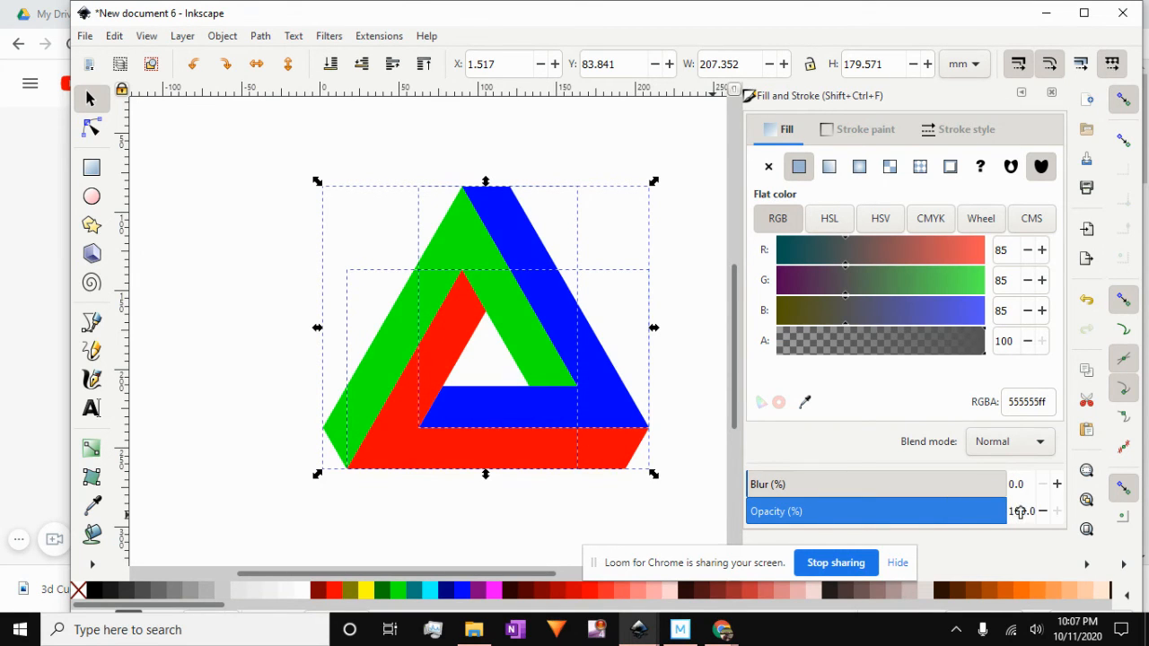
{"action": "left_click", "coordinate": [203, 227]}
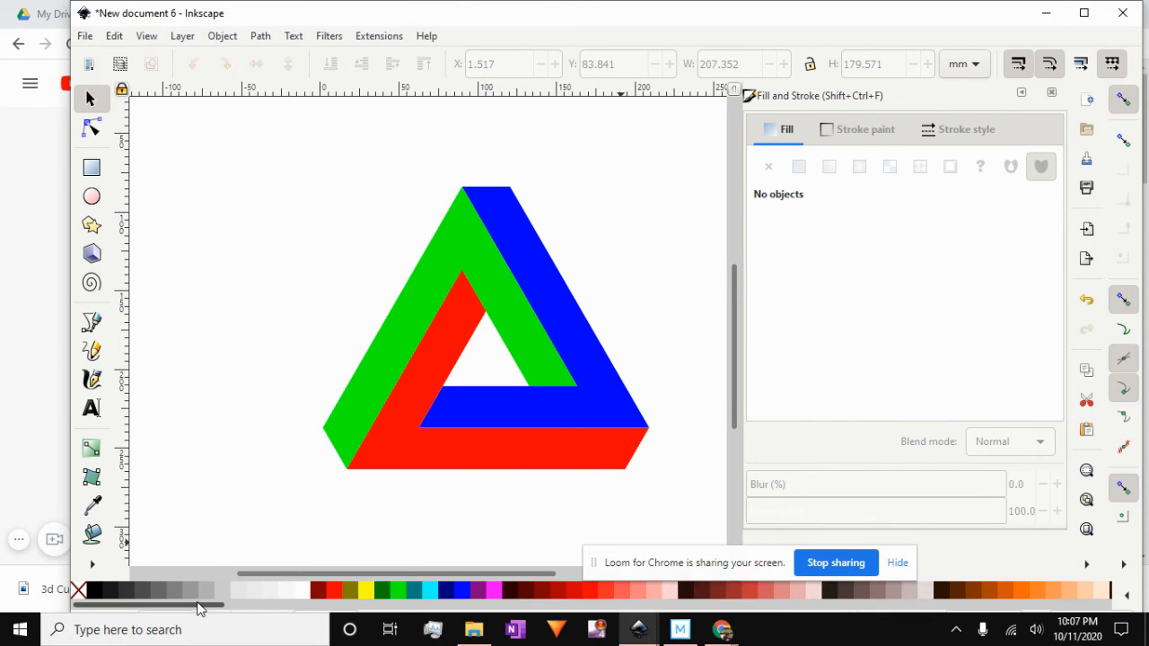
- Fill the green side with the light pink-purple swatch eeaaff from the colour palette
{"action": "scroll", "coordinate": [209, 613], "scroll_direction": "down", "scroll_amount": 2}
{"action": "left_click_drag", "start_coordinate": [209, 613], "coordinate": [952, 601]}
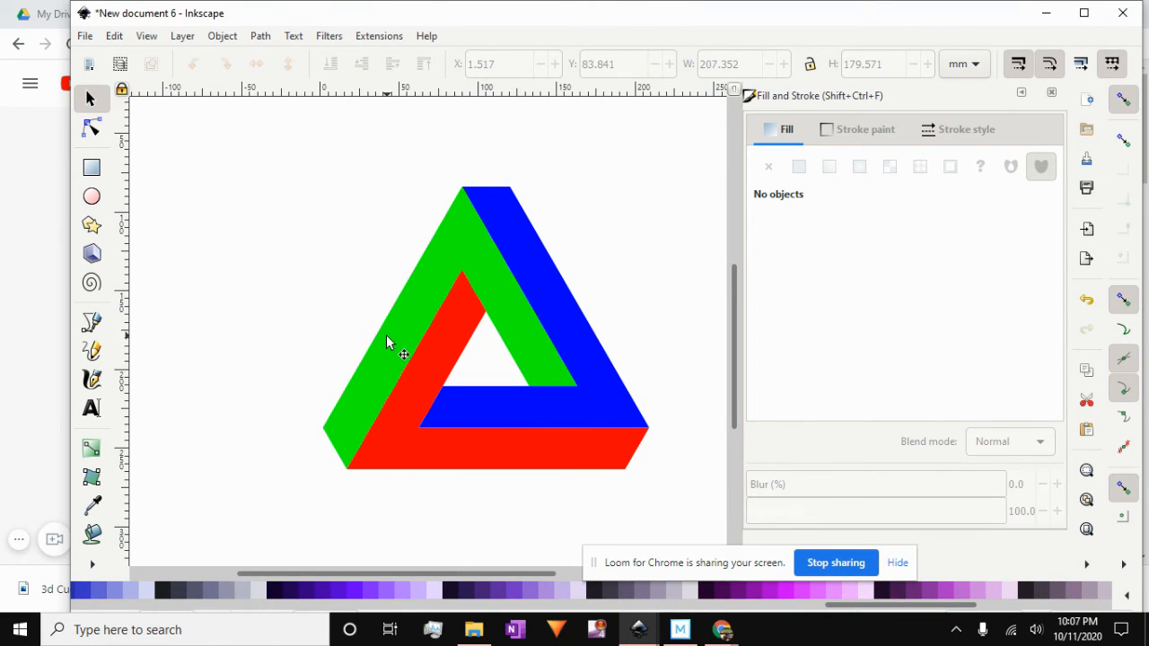
{"action": "left_click", "coordinate": [414, 300]}
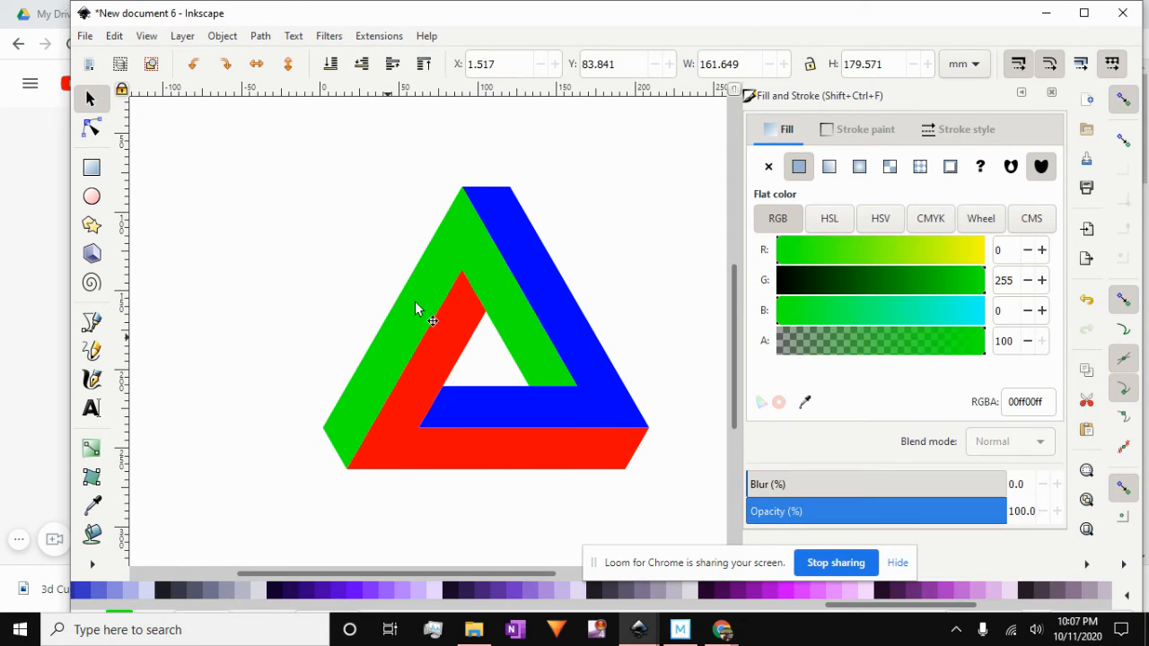
{"action": "left_click", "coordinate": [847, 591]}
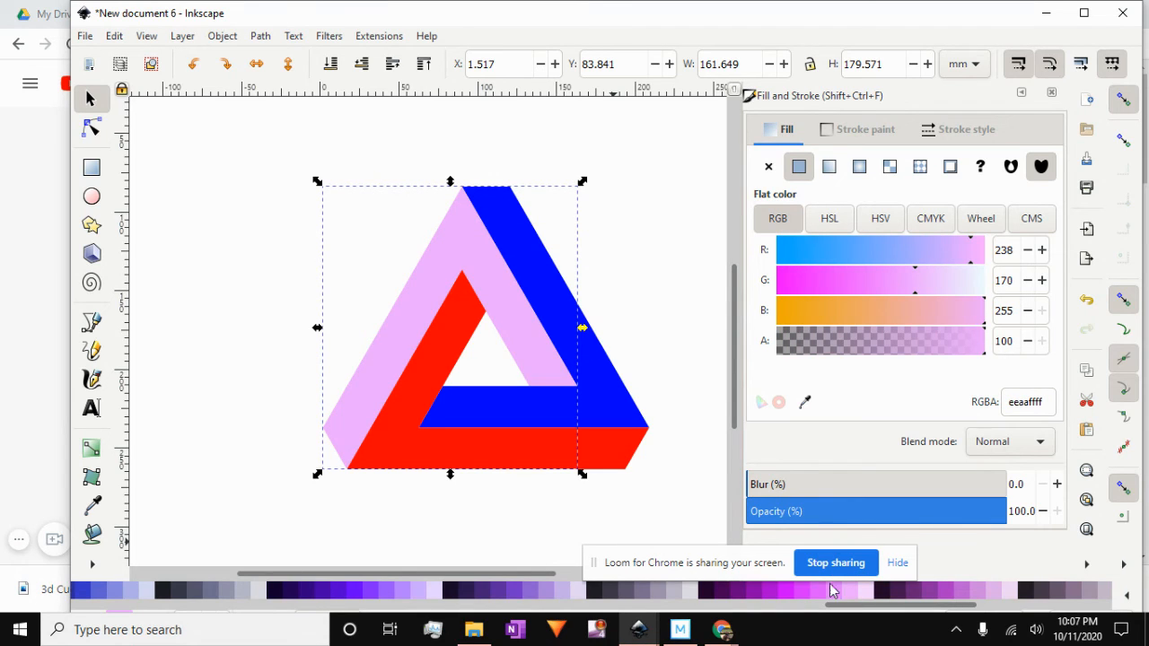
- Fill the red side with the dd55ff pink-purple swatch and the blue side with the dark purple 660080 swatch
{"action": "left_click", "coordinate": [418, 396]}
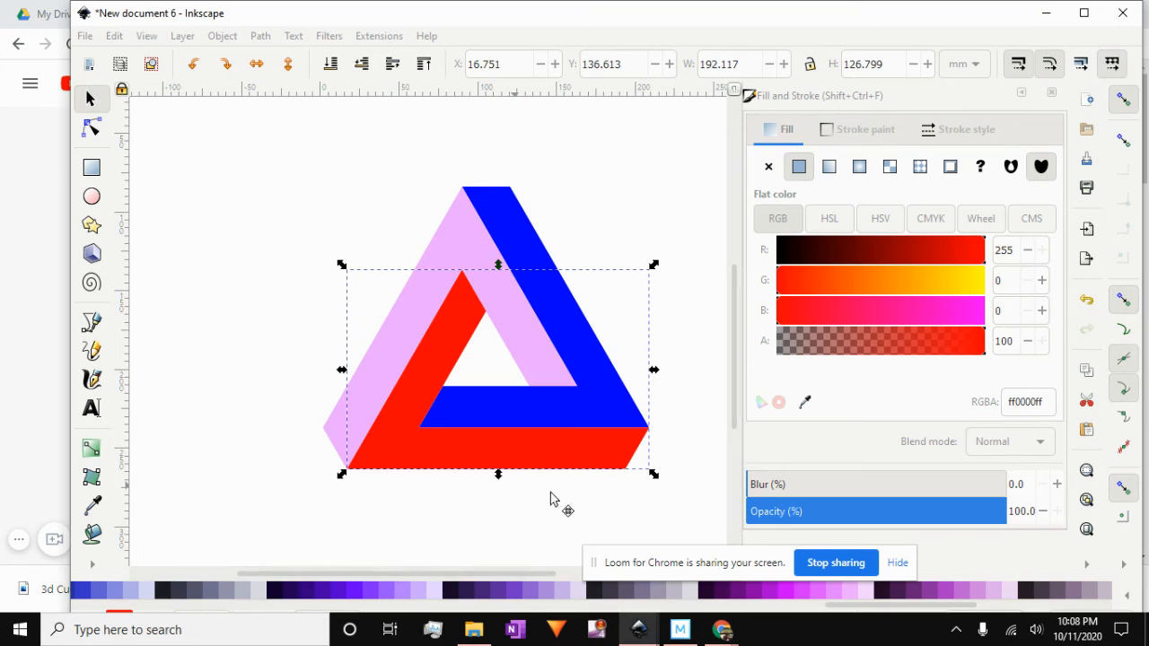
{"action": "left_click", "coordinate": [823, 593]}
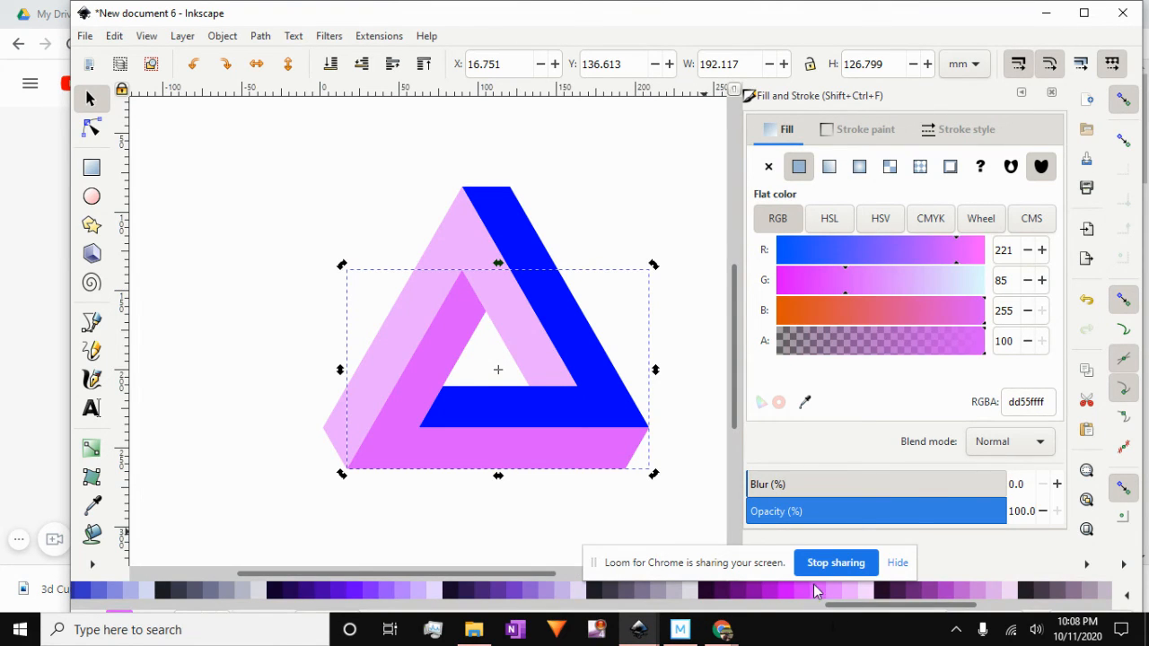
{"action": "left_click", "coordinate": [539, 265]}
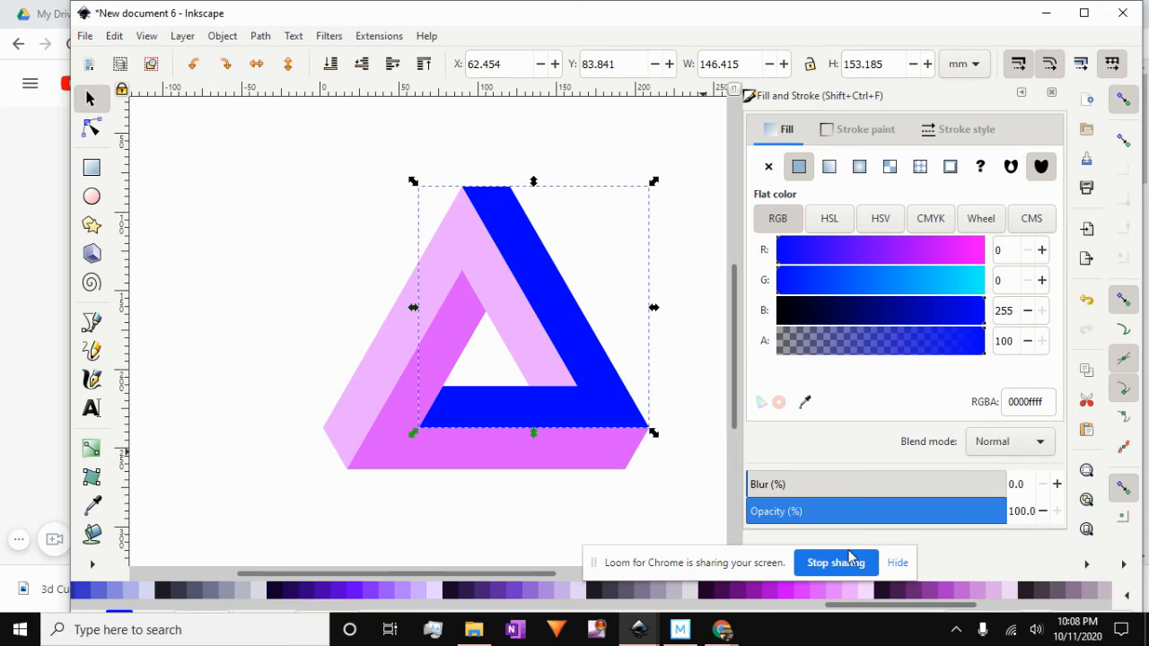
{"action": "left_click", "coordinate": [722, 591]}
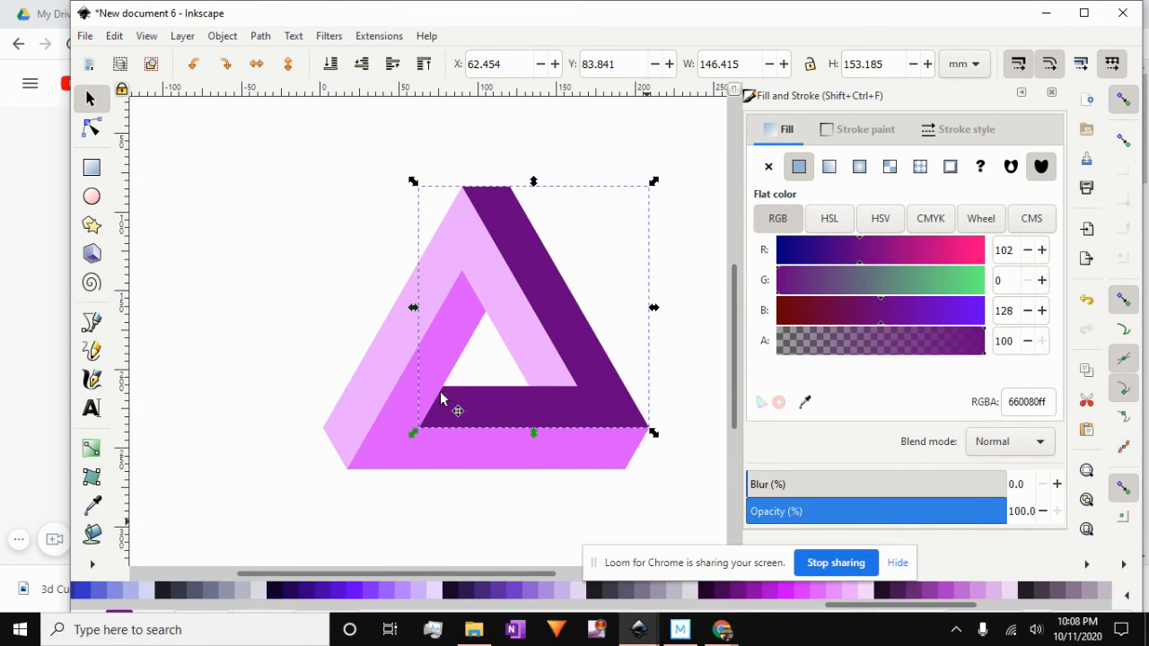
- Recolour the triangle's bottom side, trying the aa00d4 swatch and settling on the bright purple d42aff
{"action": "left_click", "coordinate": [393, 440]}
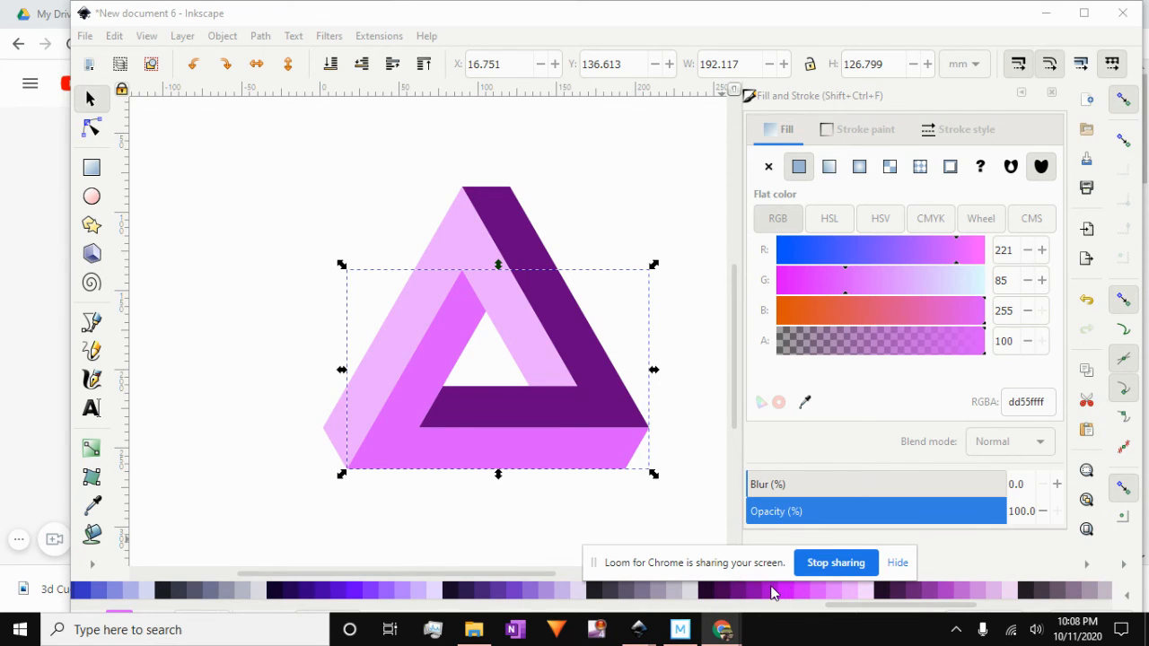
{"action": "left_click", "coordinate": [586, 451]}
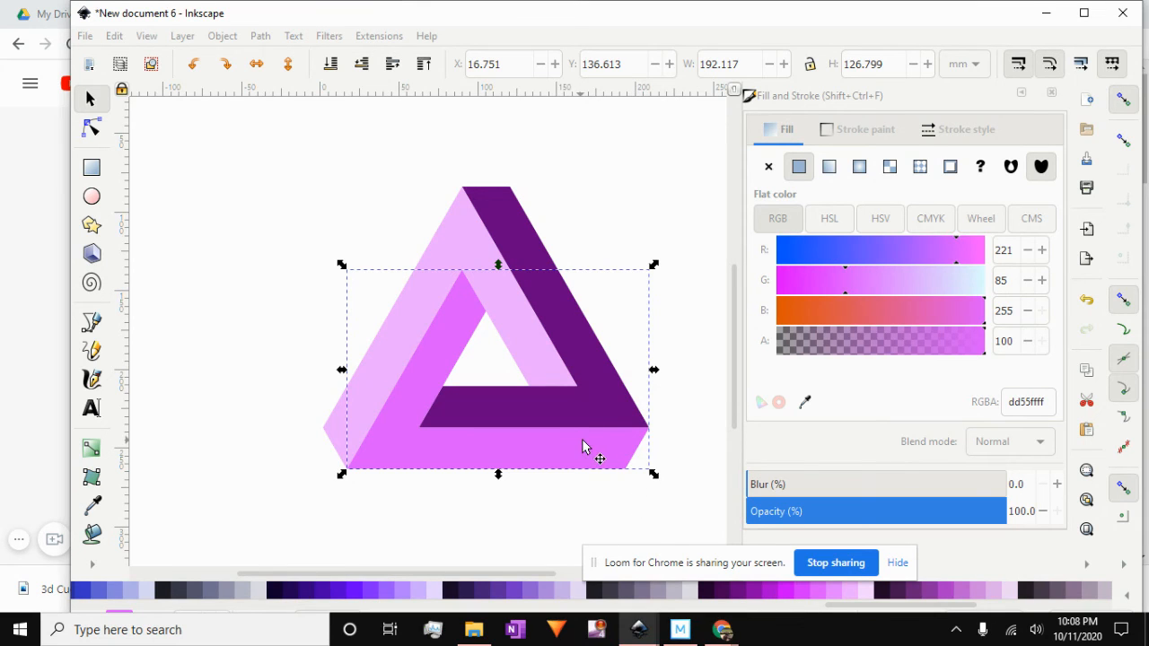
{"action": "left_click", "coordinate": [772, 591]}
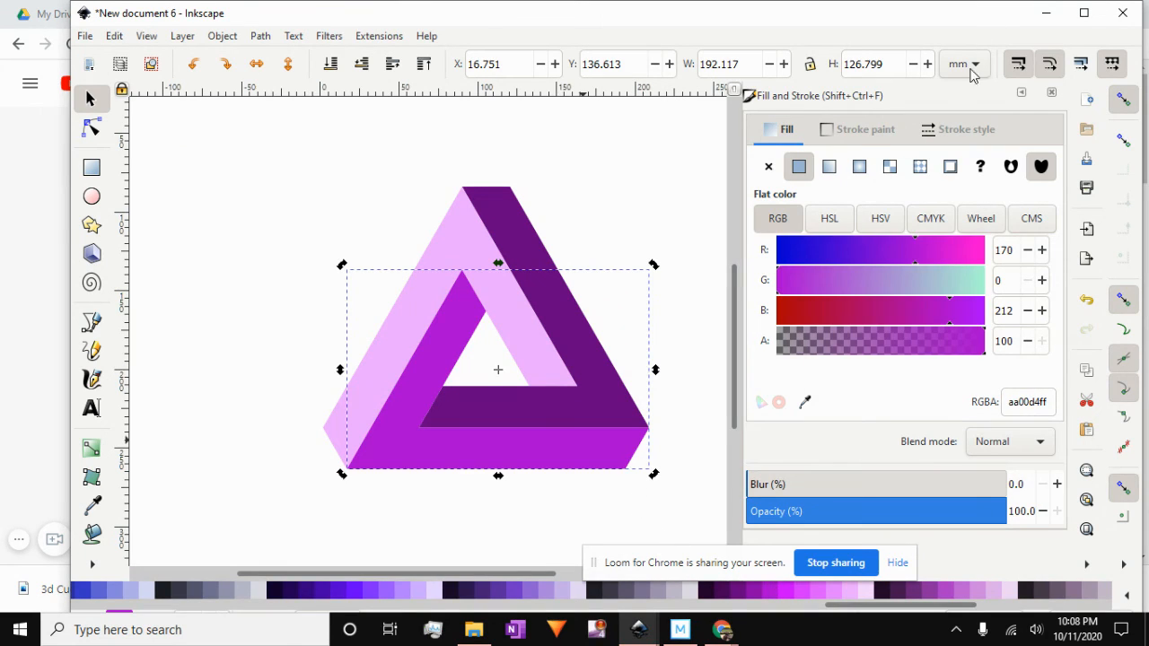
{"action": "left_click", "coordinate": [804, 592]}
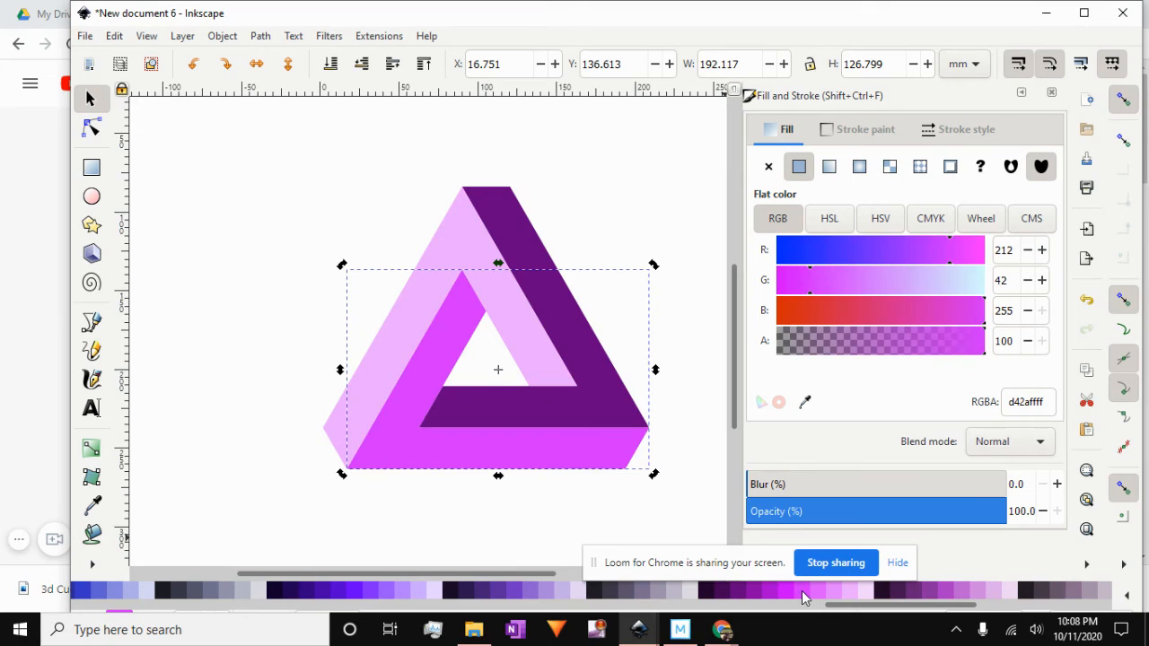
- Try a linear gradient fill on the bright purple bottom side, and undo it
{"action": "left_click", "coordinate": [831, 168]}
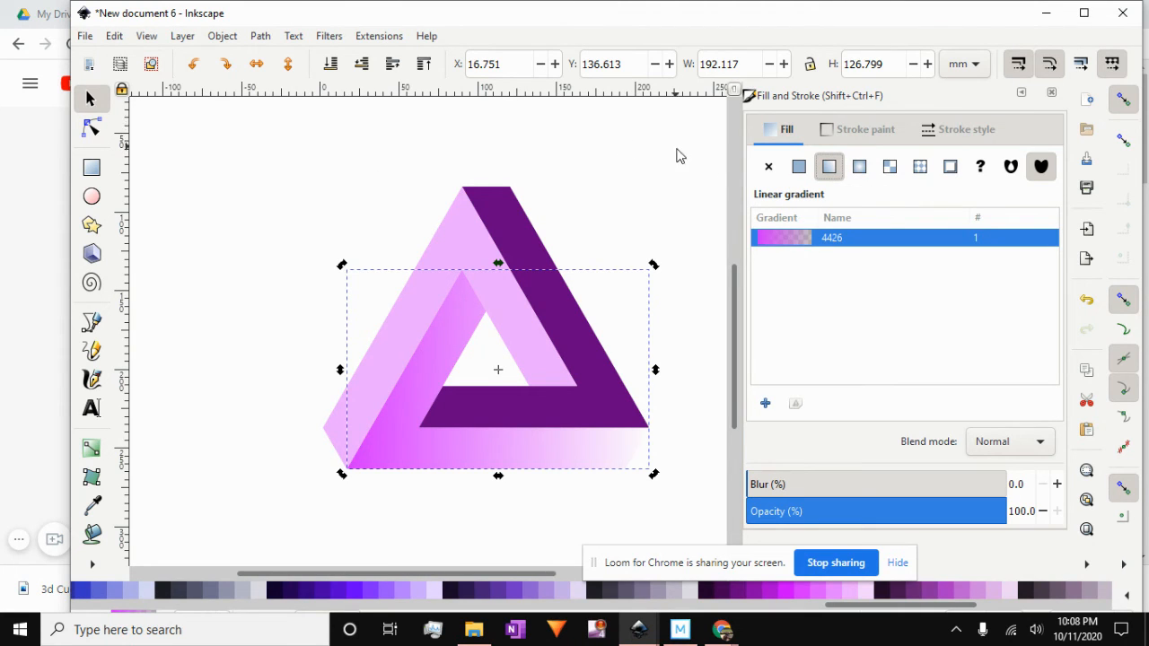
{"action": "left_click", "coordinate": [115, 37]}
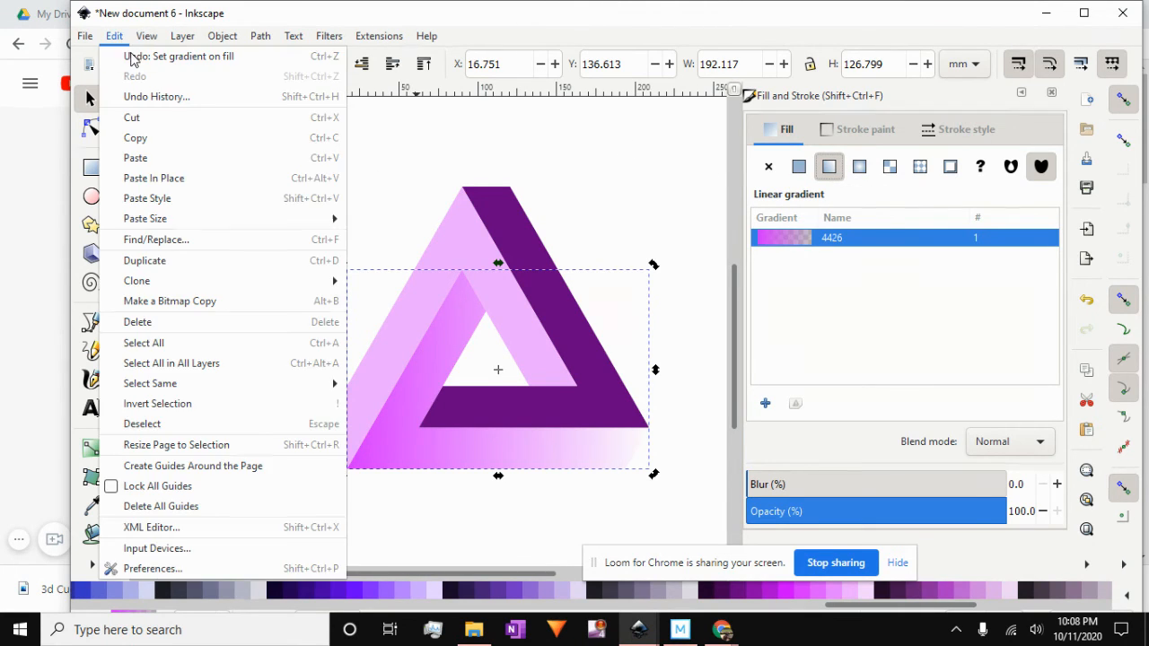
{"action": "key", "text": "Escape"}
{"action": "key", "text": "ctrl+z"}
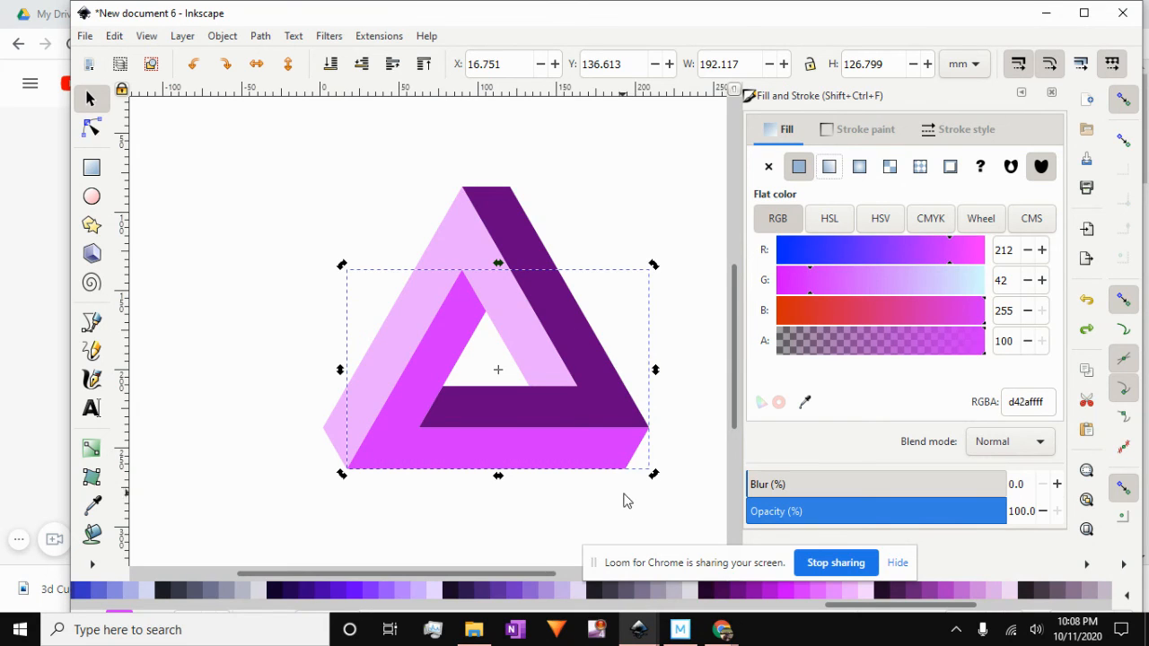
- Give the light pink side a linear gradient and set its end stop to alpha 100 and green 218 (eedaff)
{"action": "left_click", "coordinate": [463, 243]}
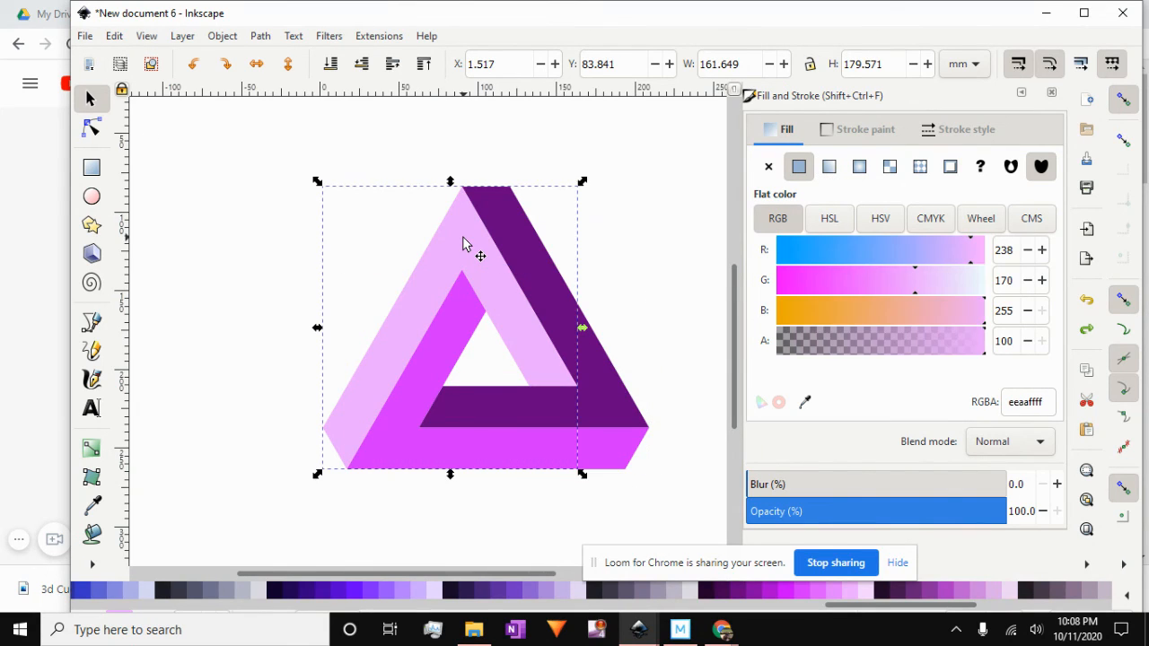
{"action": "left_click", "coordinate": [830, 169]}
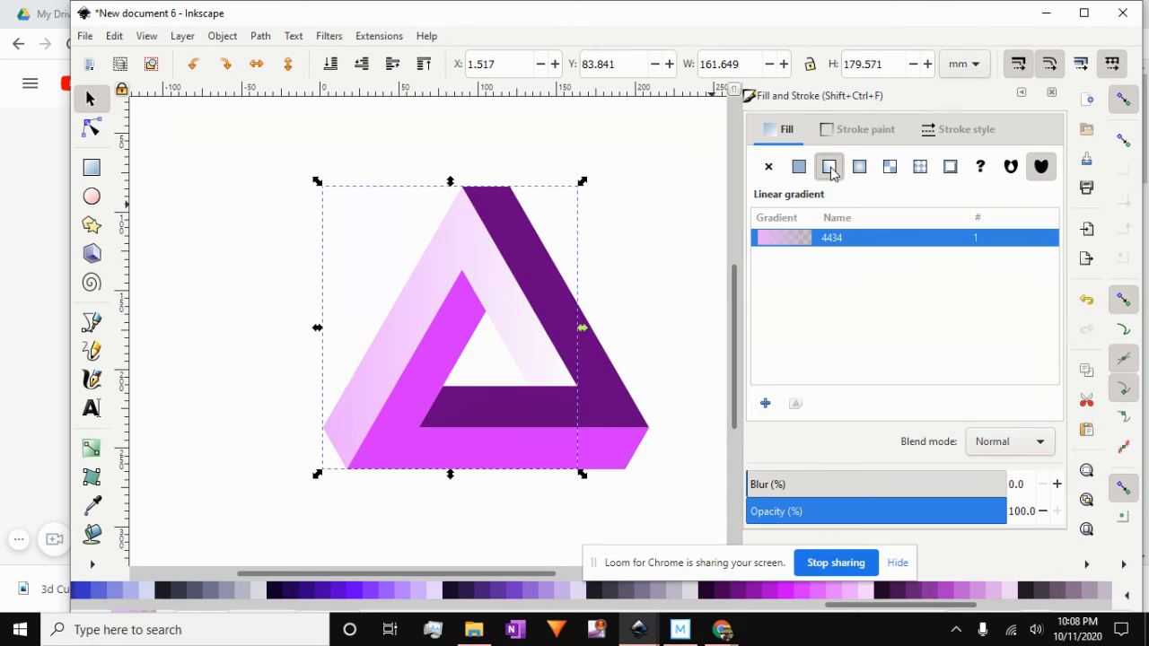
{"action": "left_click", "coordinate": [796, 406]}
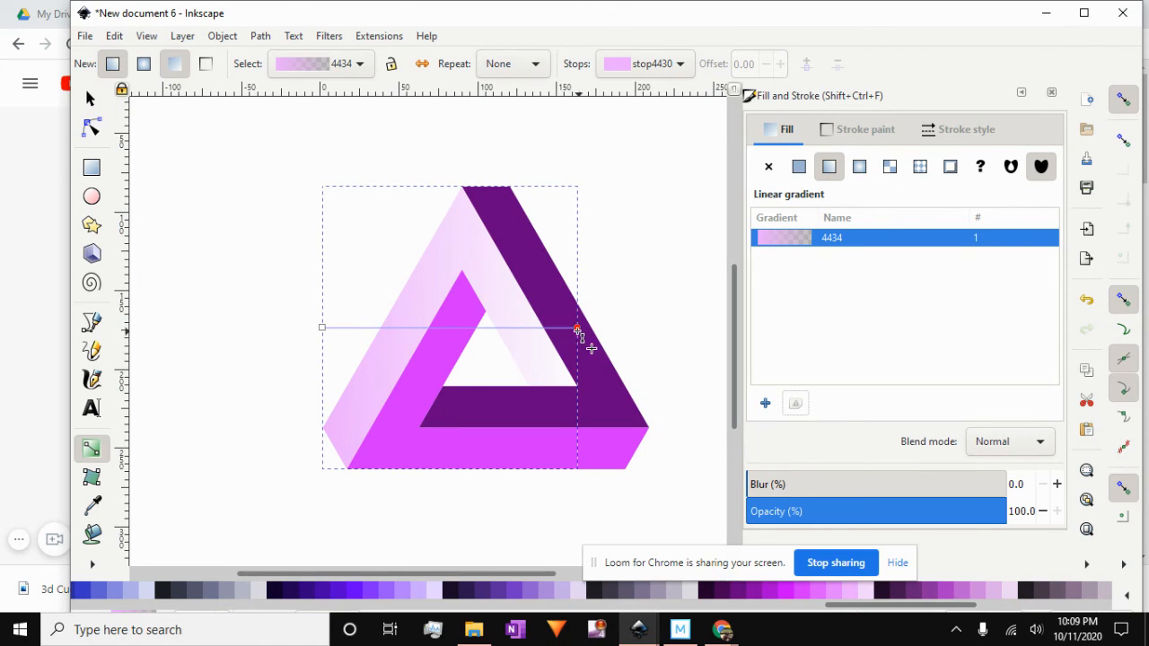
{"action": "left_click", "coordinate": [578, 329]}
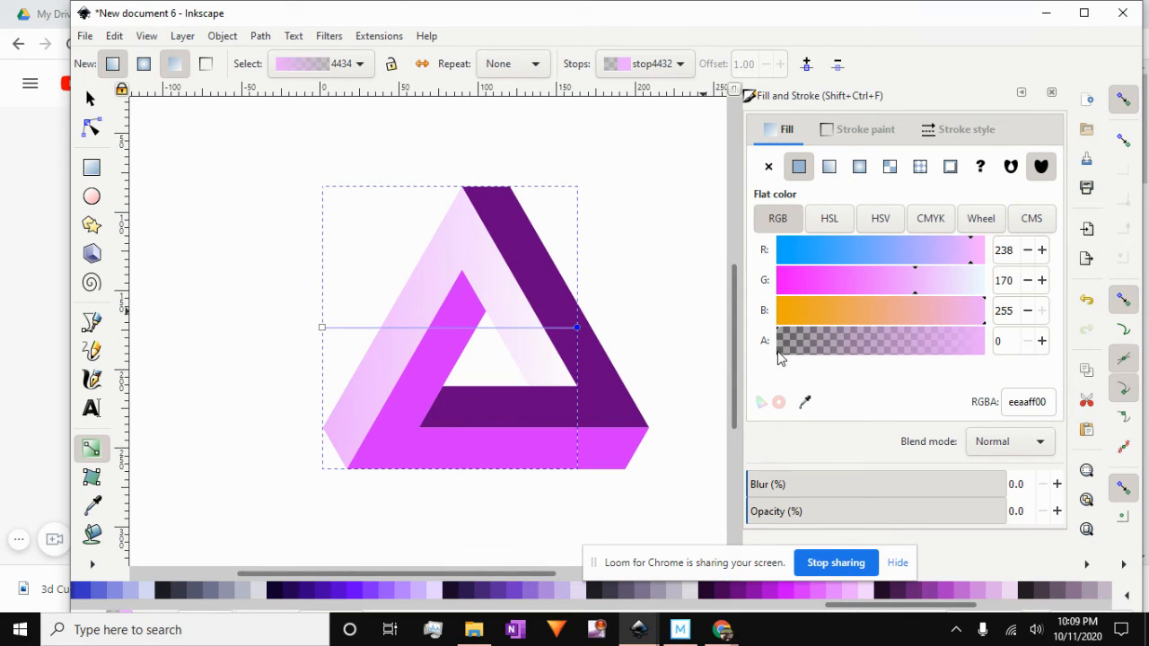
{"action": "left_click_drag", "start_coordinate": [781, 357], "coordinate": [993, 359]}
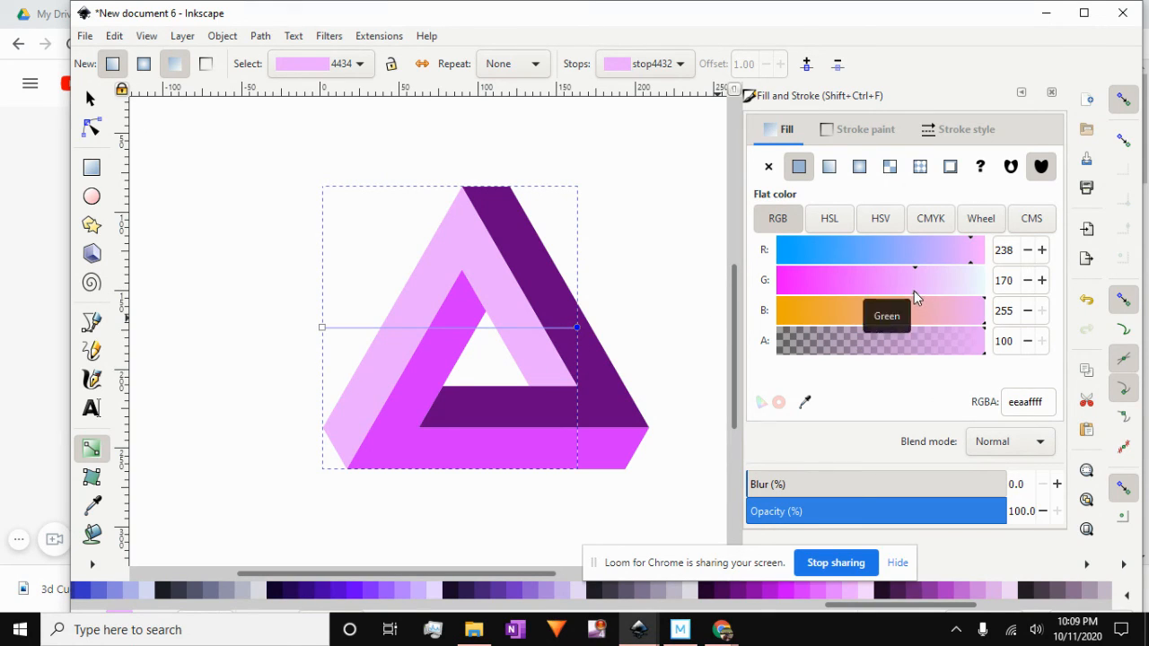
{"action": "left_click_drag", "start_coordinate": [914, 291], "coordinate": [957, 291]}
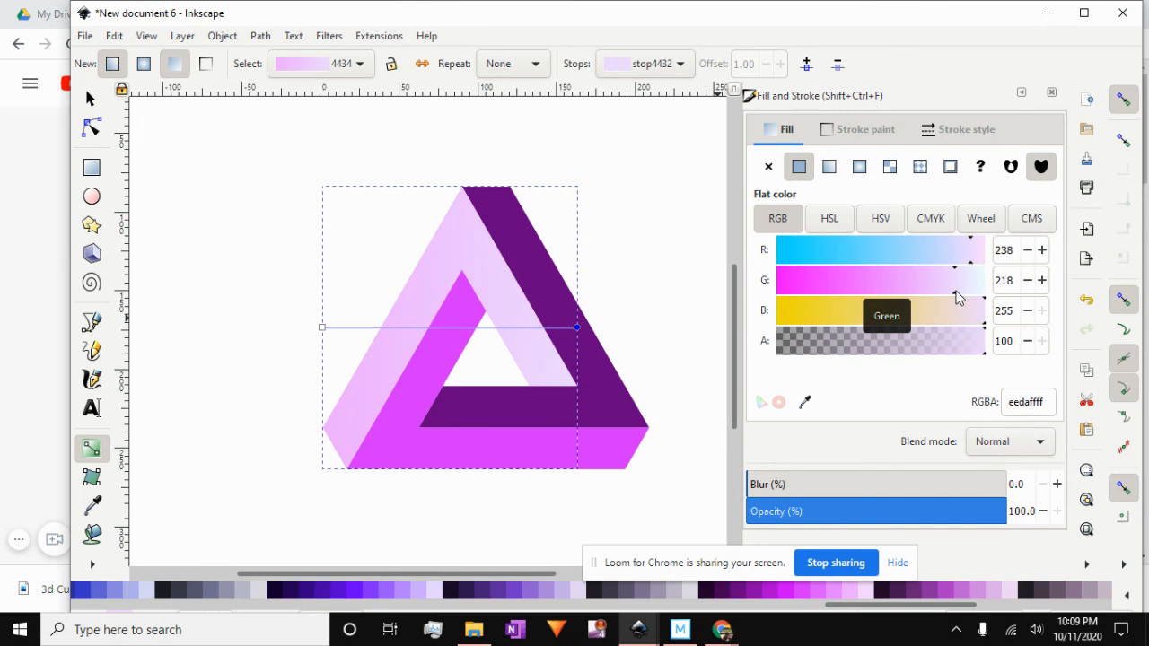
- Set the green value of the light pink side's gradient start stop to 127 (ee7fff)
{"action": "left_click", "coordinate": [322, 328]}
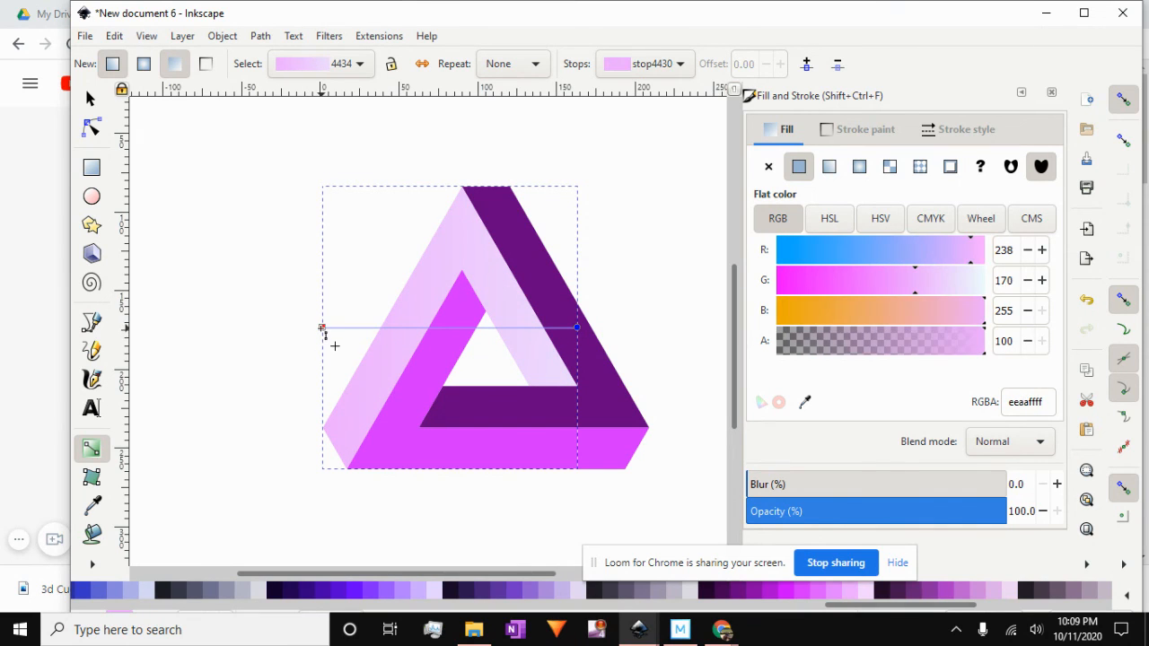
{"action": "left_click_drag", "start_coordinate": [916, 291], "coordinate": [881, 291]}
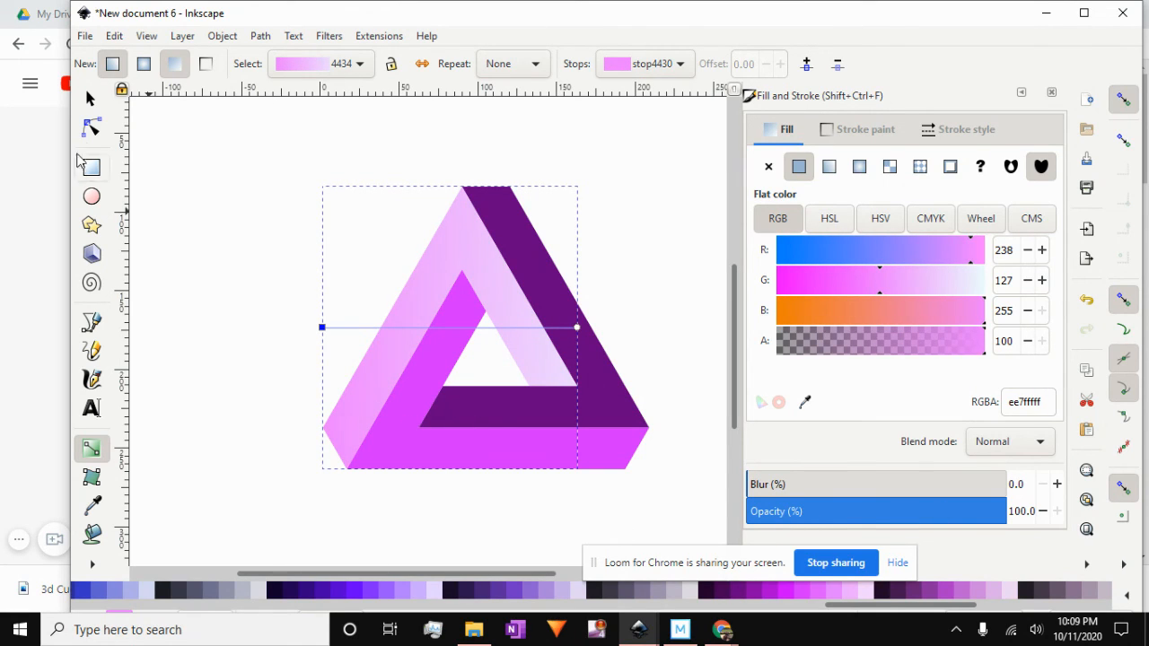
{"action": "left_click", "coordinate": [89, 100]}
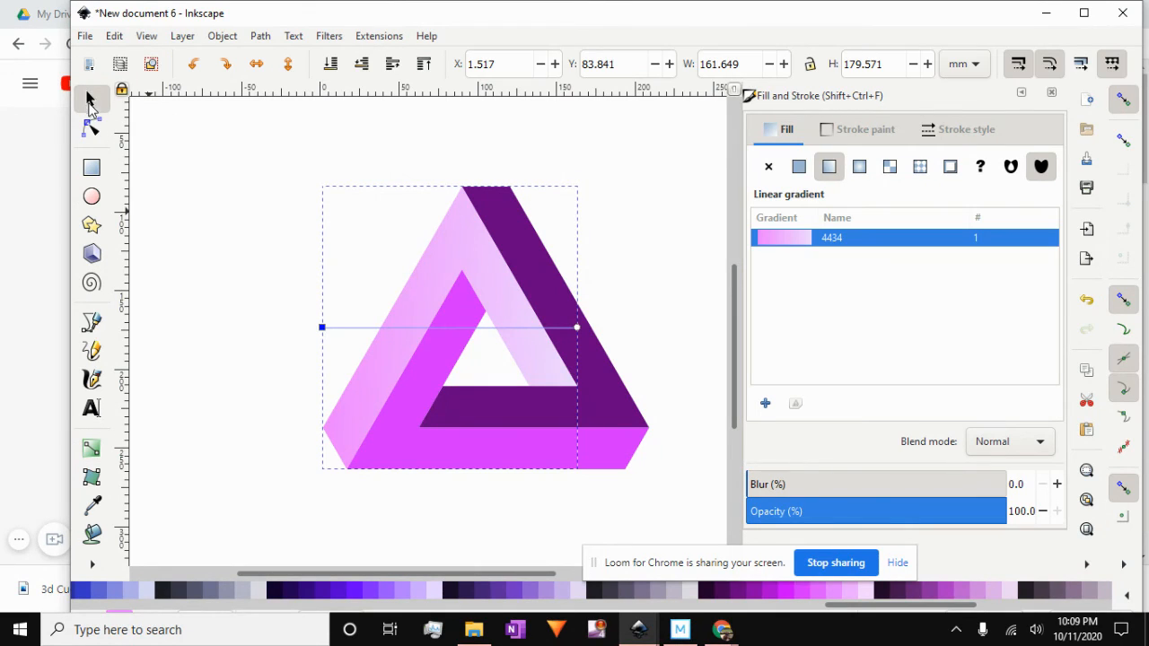
- Give the bright purple bottom side a linear gradient and set its end stop to alpha 100, red 220, green 163 (dca3ff)
{"action": "left_click", "coordinate": [554, 455]}
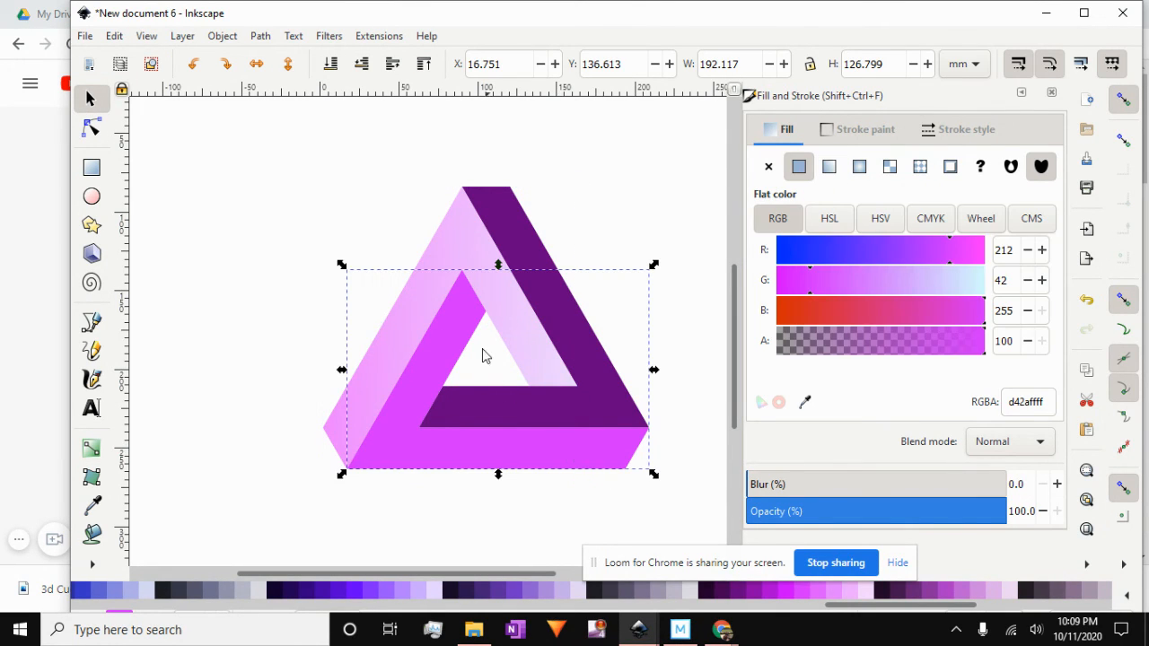
{"action": "left_click", "coordinate": [828, 168]}
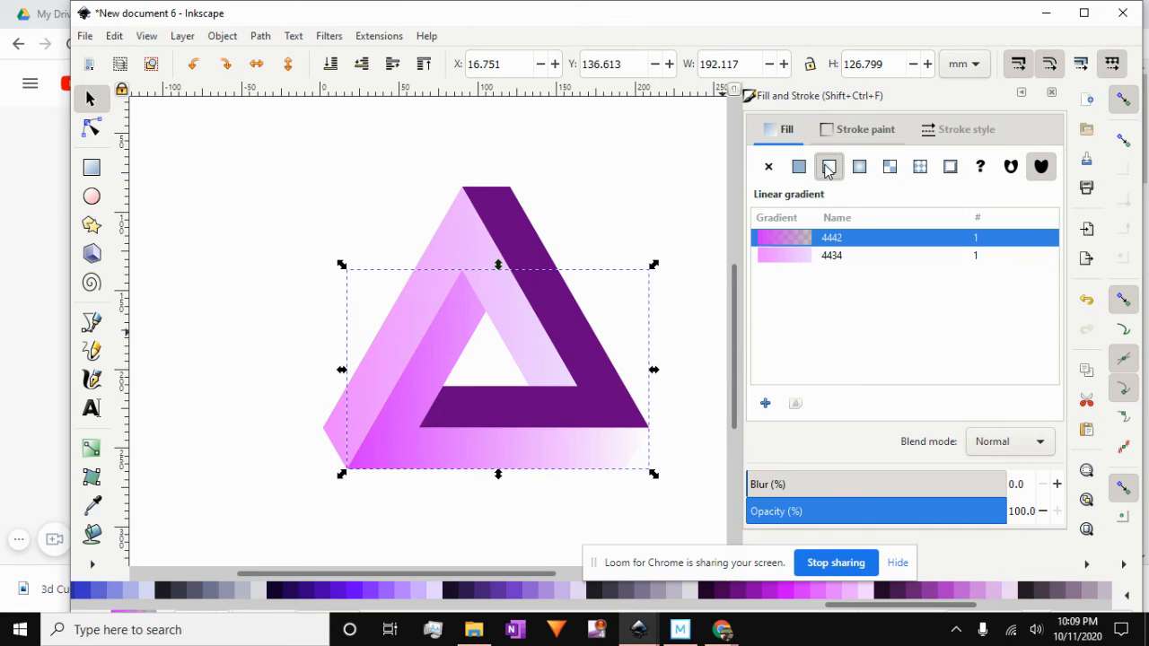
{"action": "left_click", "coordinate": [797, 404]}
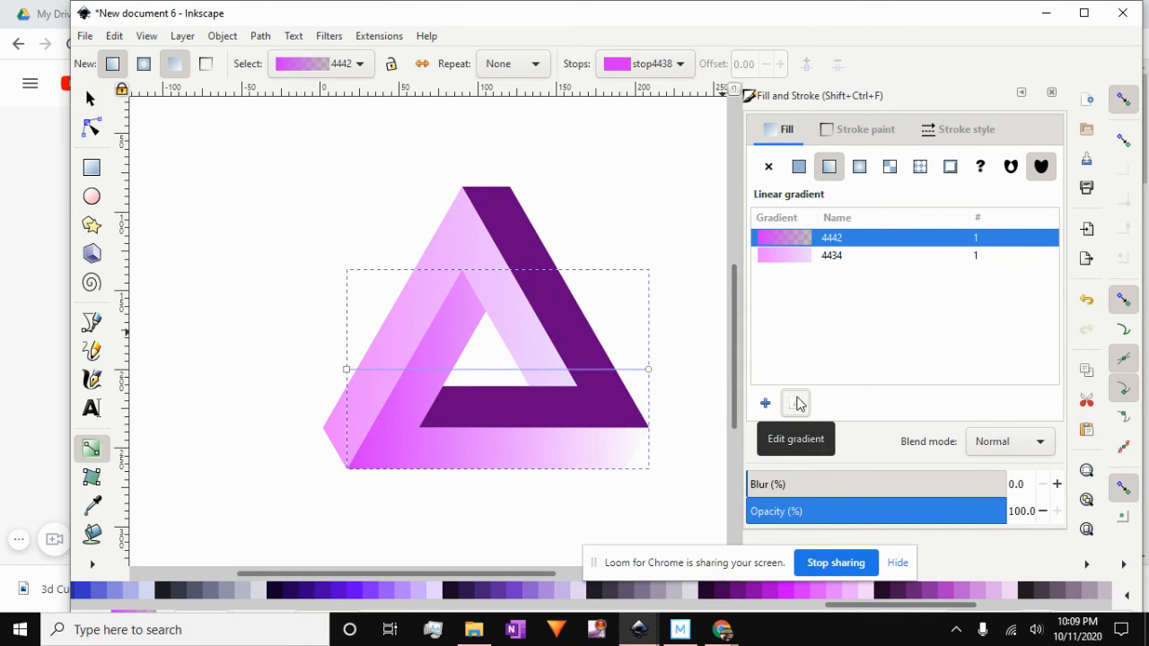
{"action": "left_click", "coordinate": [649, 372]}
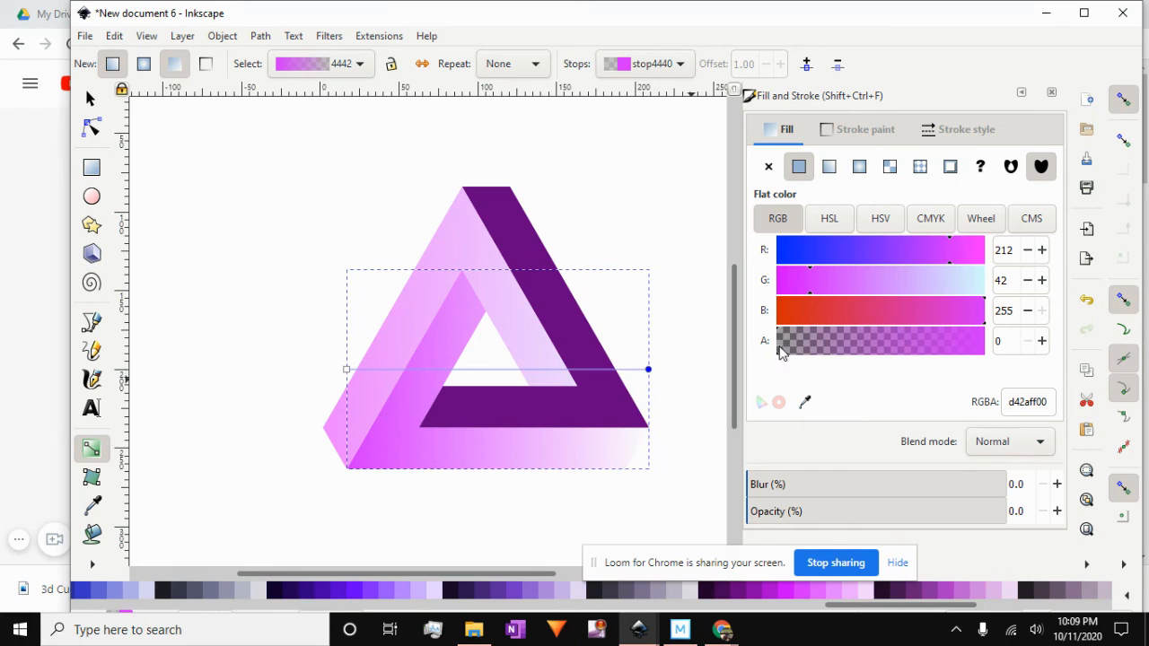
{"action": "left_click_drag", "start_coordinate": [782, 355], "coordinate": [1000, 361]}
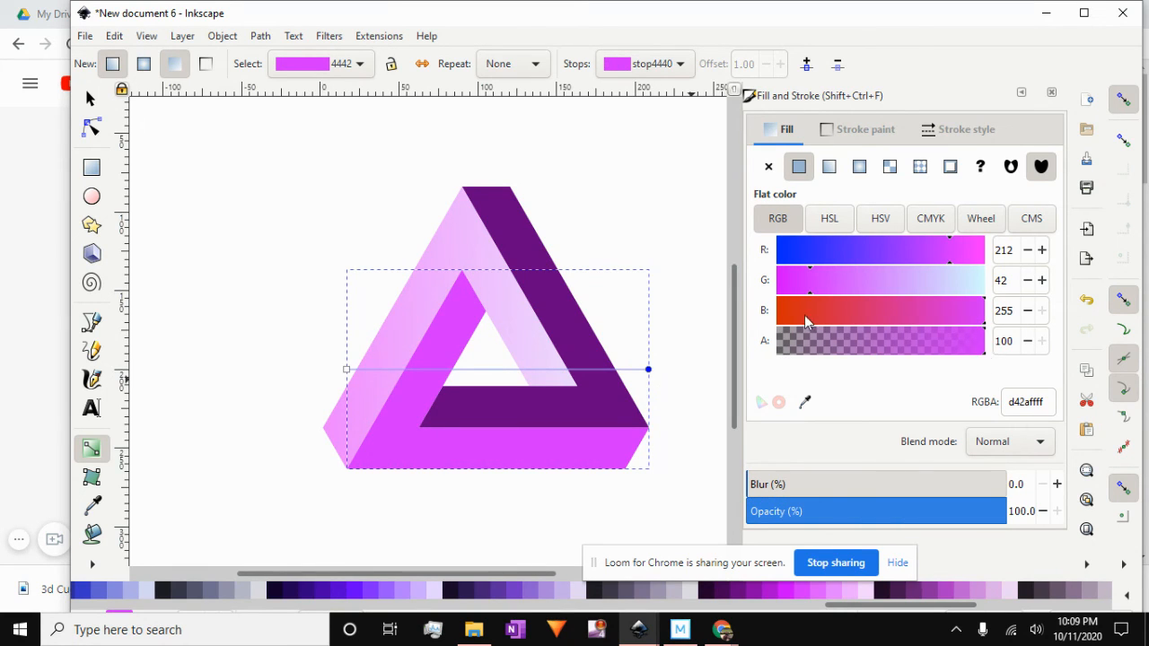
{"action": "left_click_drag", "start_coordinate": [810, 298], "coordinate": [891, 288]}
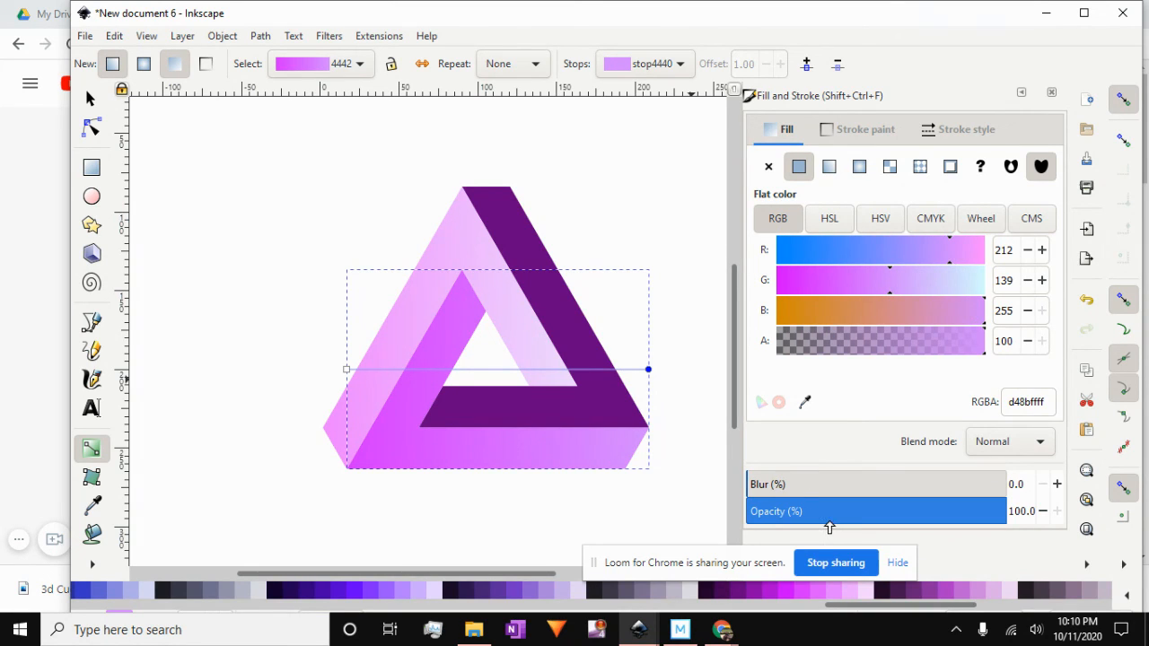
{"action": "mouse_move", "coordinate": [953, 258]}
{"action": "left_mouse_down"}
{"action": "mouse_move", "coordinate": [976, 256]}
{"action": "mouse_move", "coordinate": [955, 269]}
{"action": "left_mouse_up"}
{"action": "left_click_drag", "start_coordinate": [889, 303], "coordinate": [911, 300]}
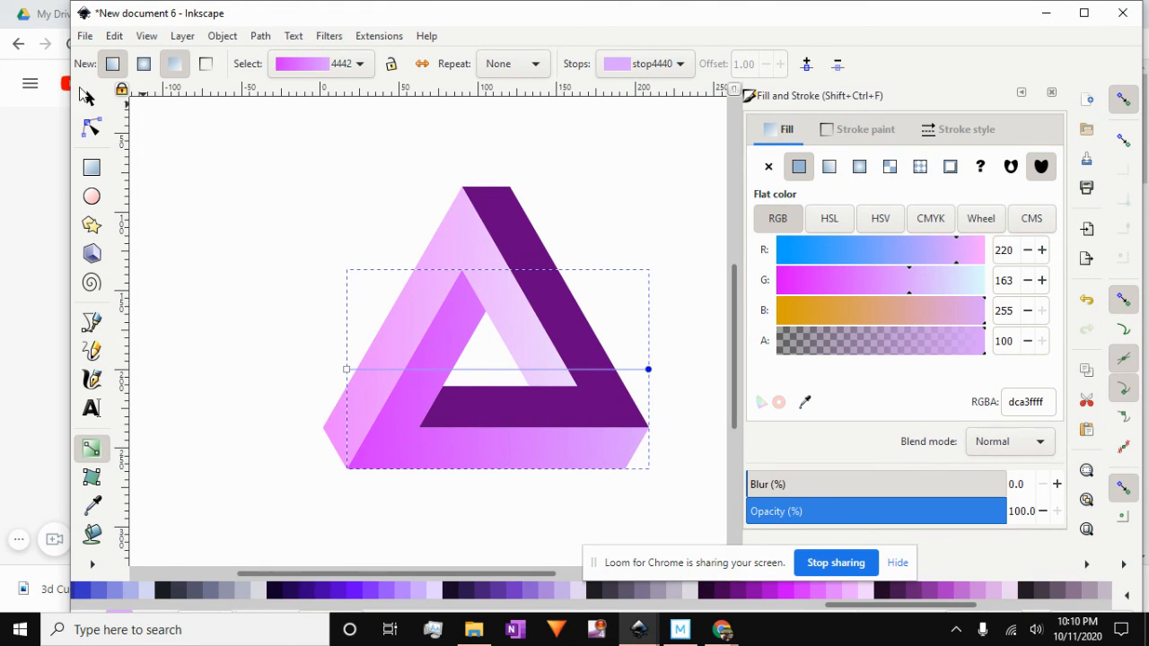
{"action": "left_click", "coordinate": [89, 97]}
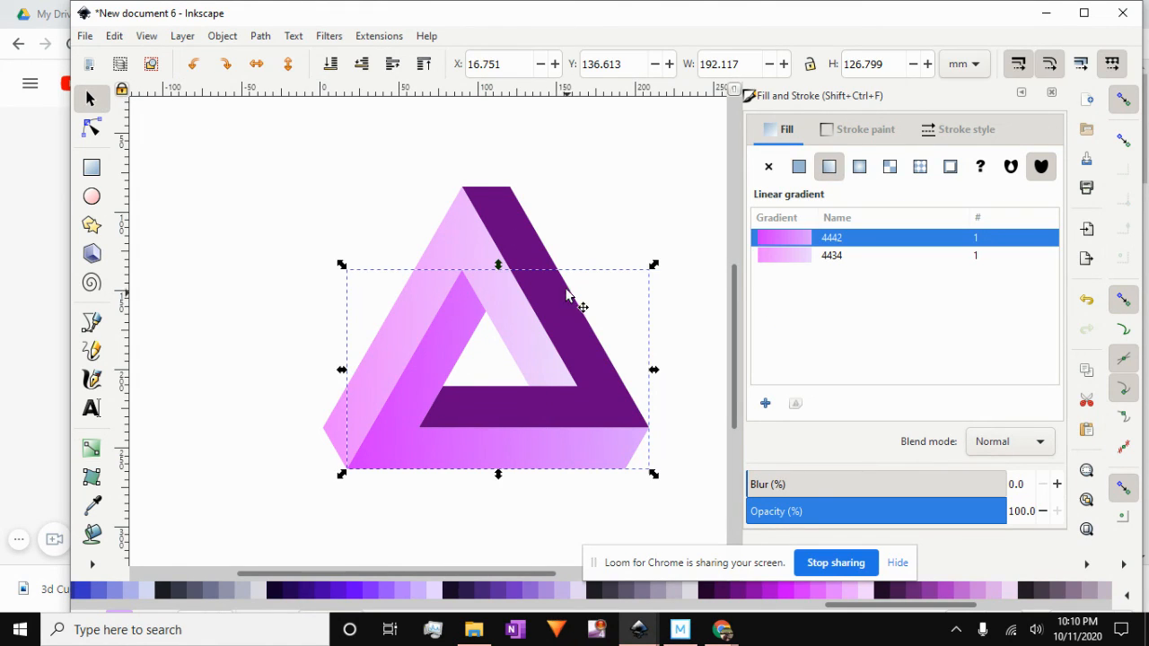
- Give the dark purple side a linear gradient fill and select the gradient's end stop
{"action": "left_click", "coordinate": [527, 250], "text": "ctrl"}
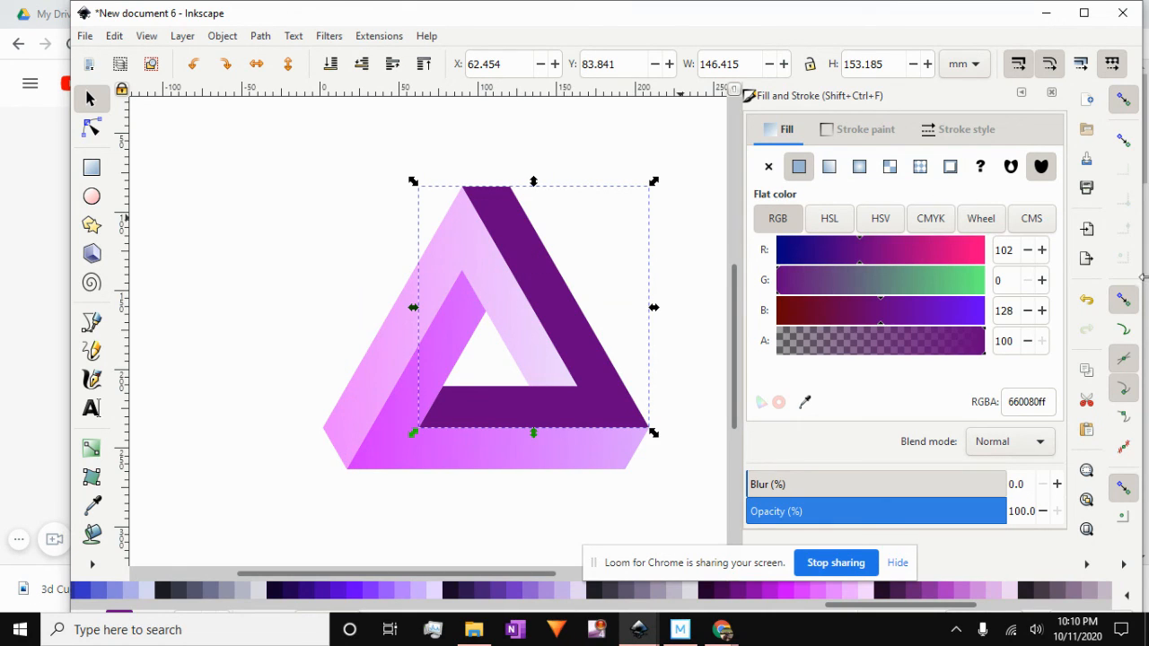
{"action": "left_click", "coordinate": [829, 168]}
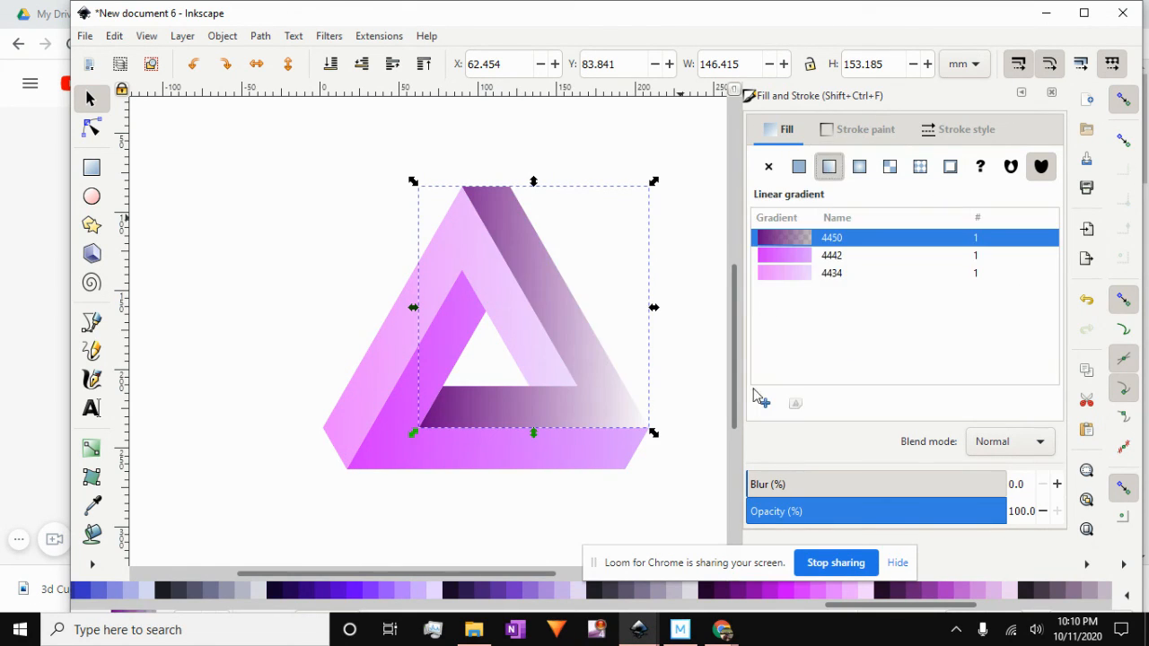
{"action": "left_click", "coordinate": [793, 404]}
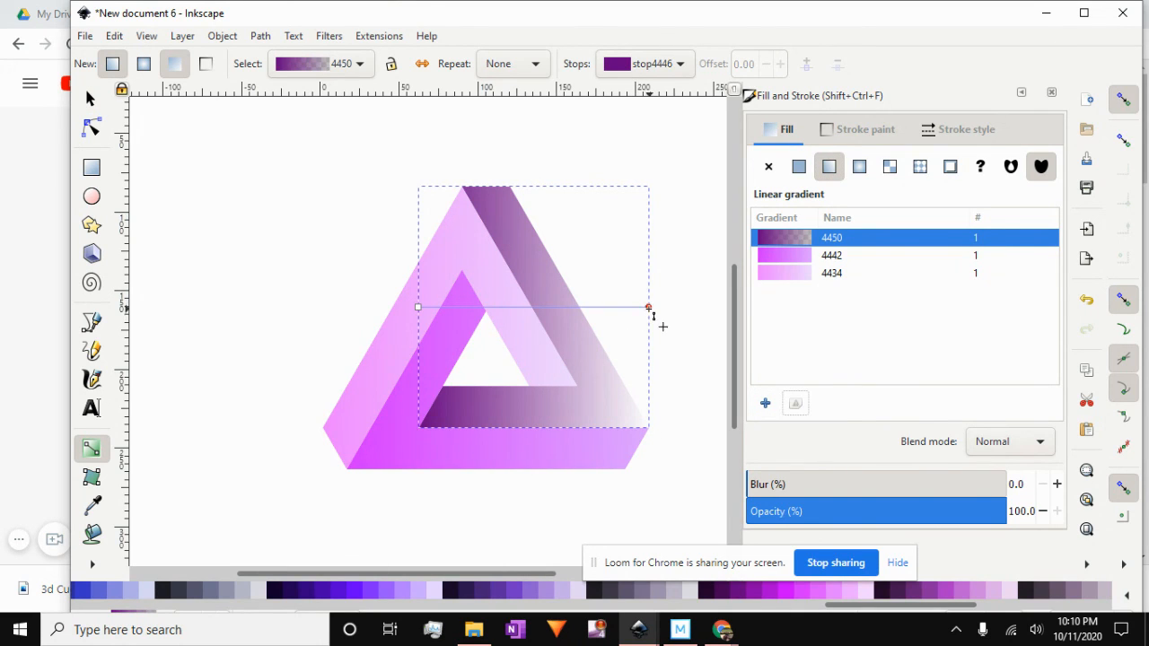
{"action": "left_click", "coordinate": [649, 308]}
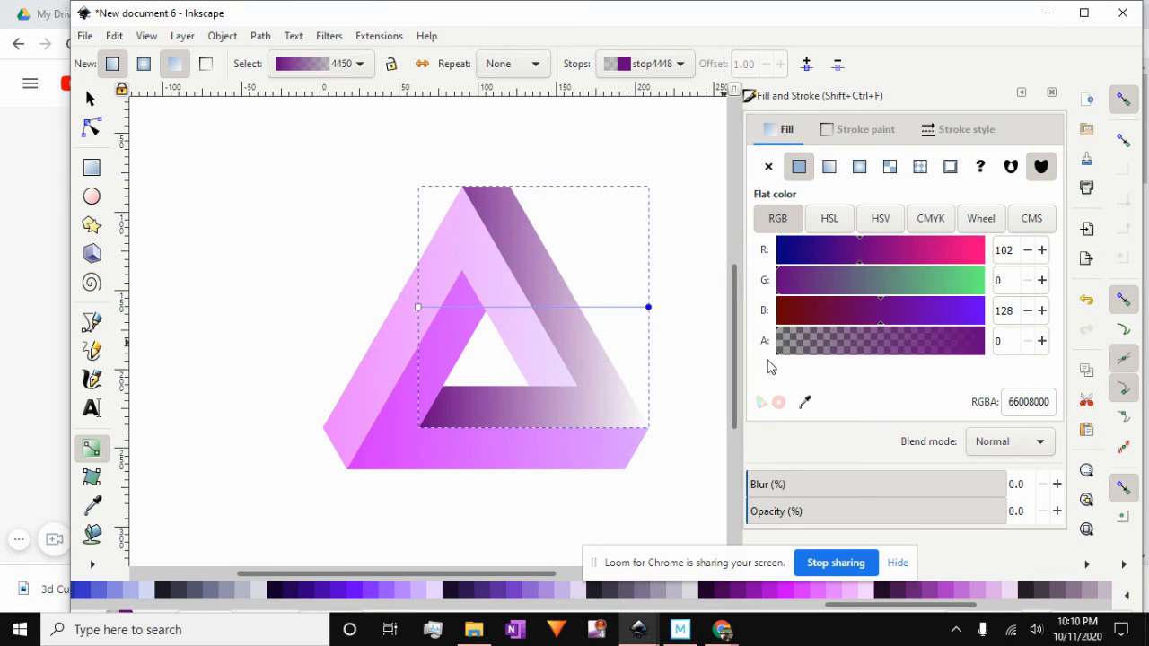
- Try alpha 100, red 216, green 105, blue 107 (d8696b) on the dark purple gradient's end stop, and undo these colour changes
{"action": "left_click_drag", "start_coordinate": [783, 358], "coordinate": [1018, 360]}
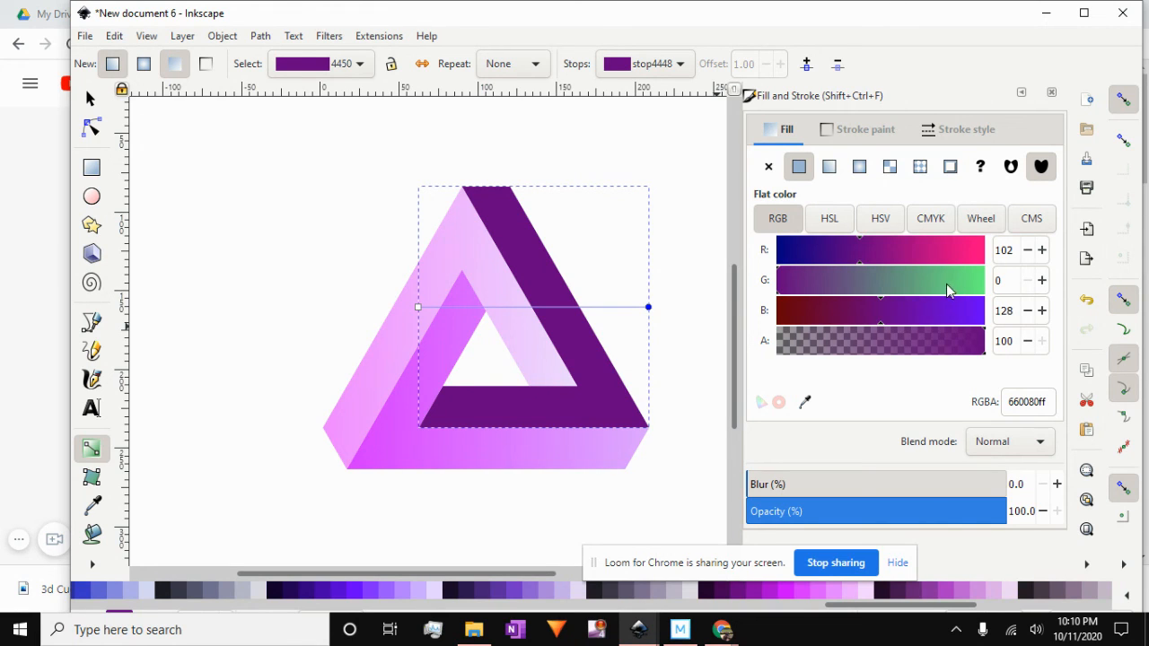
{"action": "mouse_move", "coordinate": [860, 259]}
{"action": "left_mouse_down"}
{"action": "mouse_move", "coordinate": [992, 256]}
{"action": "mouse_move", "coordinate": [823, 262]}
{"action": "left_mouse_up"}
{"action": "left_click", "coordinate": [848, 261]}
{"action": "left_click_drag", "start_coordinate": [887, 323], "coordinate": [941, 330]}
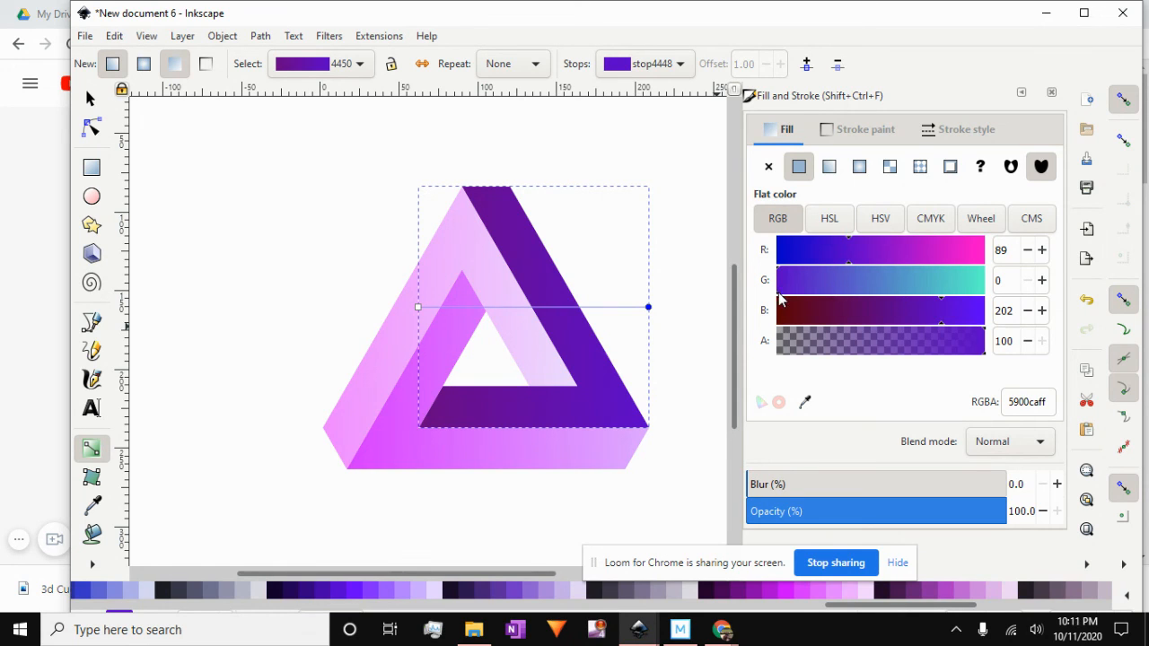
{"action": "left_click_drag", "start_coordinate": [779, 293], "coordinate": [862, 301]}
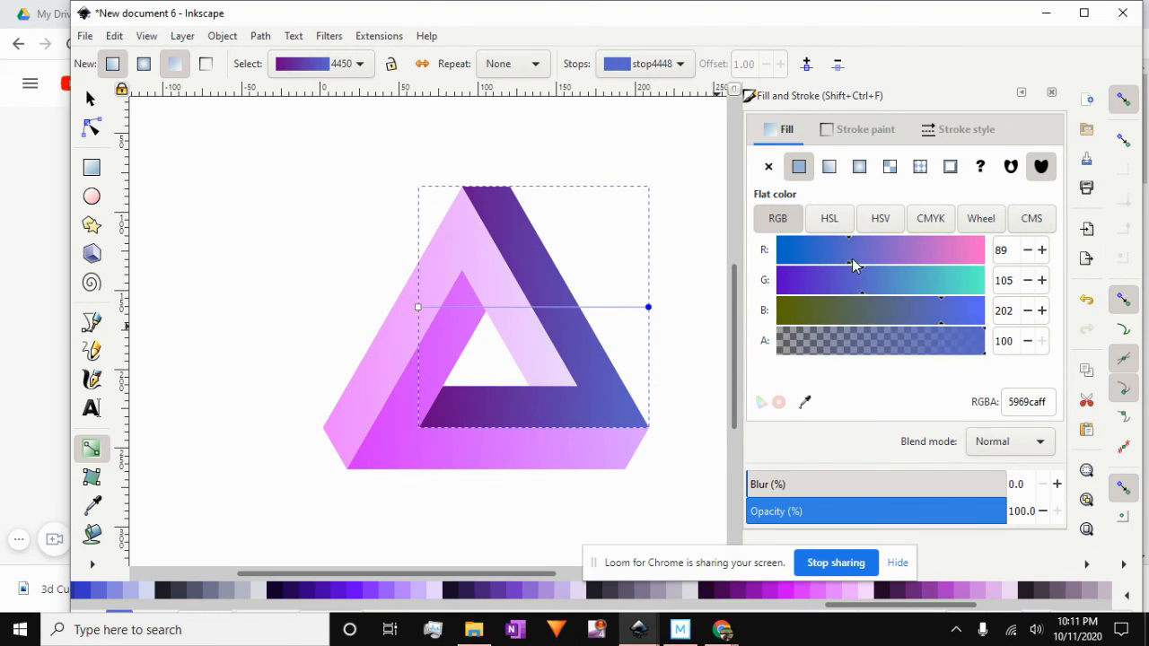
{"action": "left_click_drag", "start_coordinate": [850, 263], "coordinate": [954, 258]}
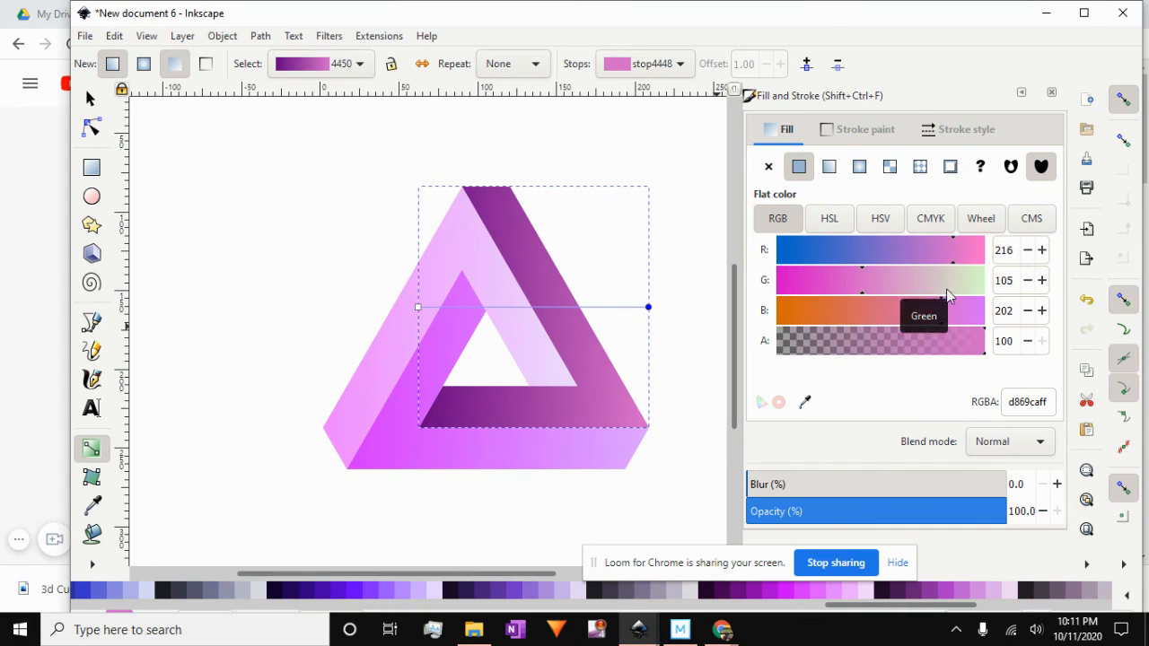
{"action": "left_click", "coordinate": [862, 299]}
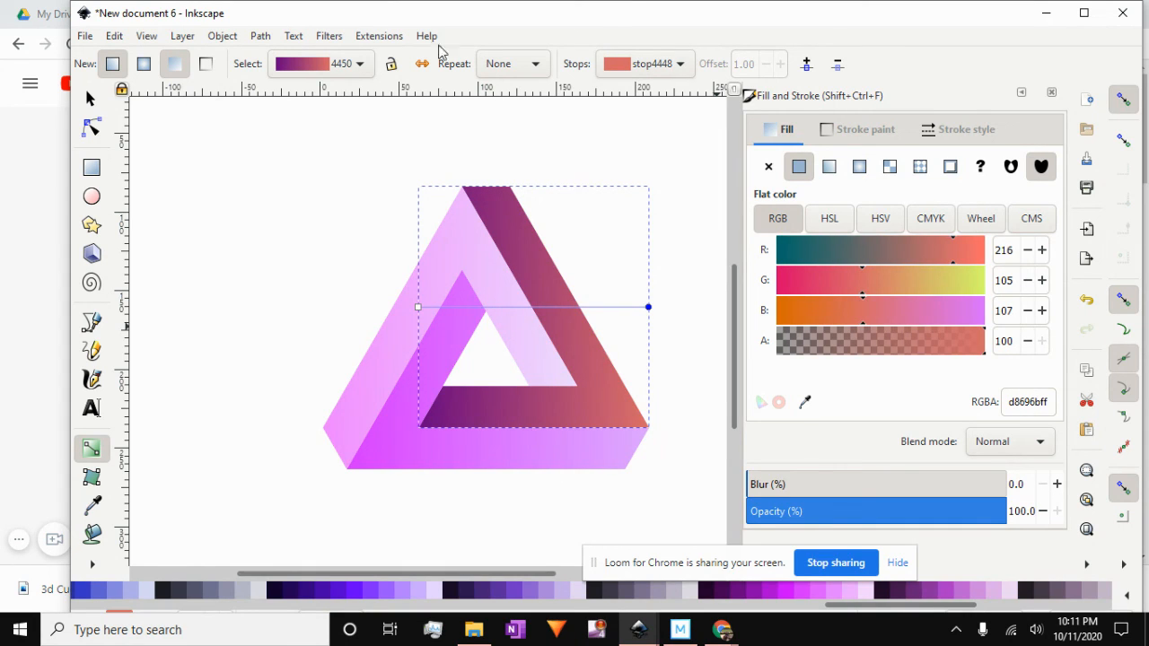
{"action": "left_click", "coordinate": [115, 37]}
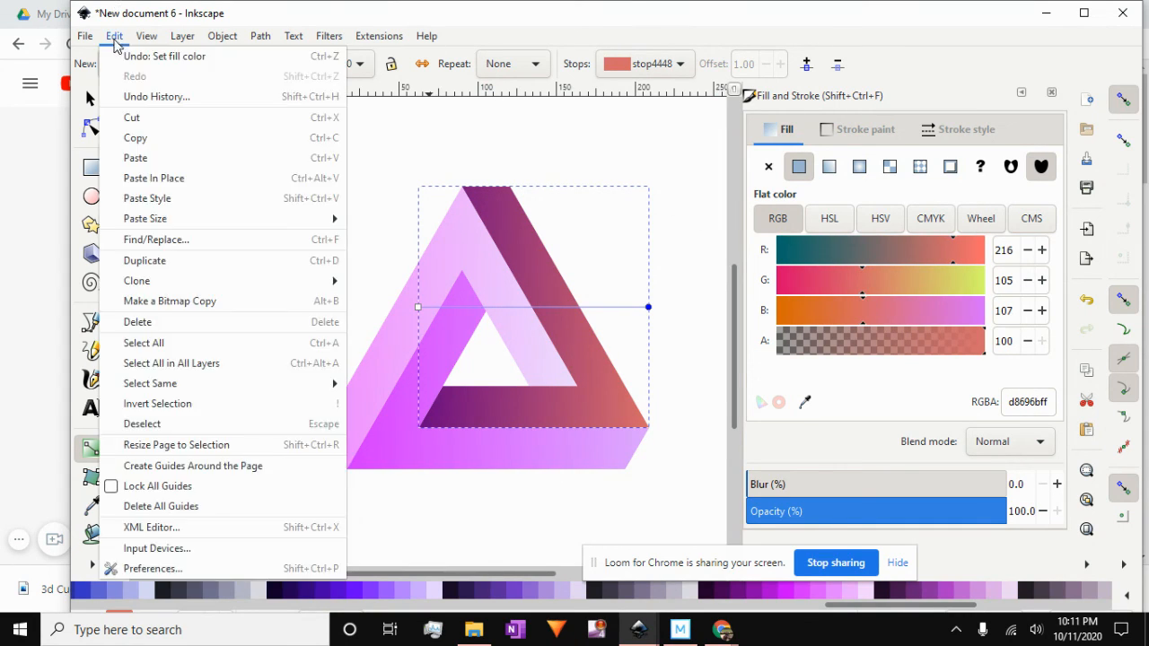
{"action": "left_click", "coordinate": [123, 56]}
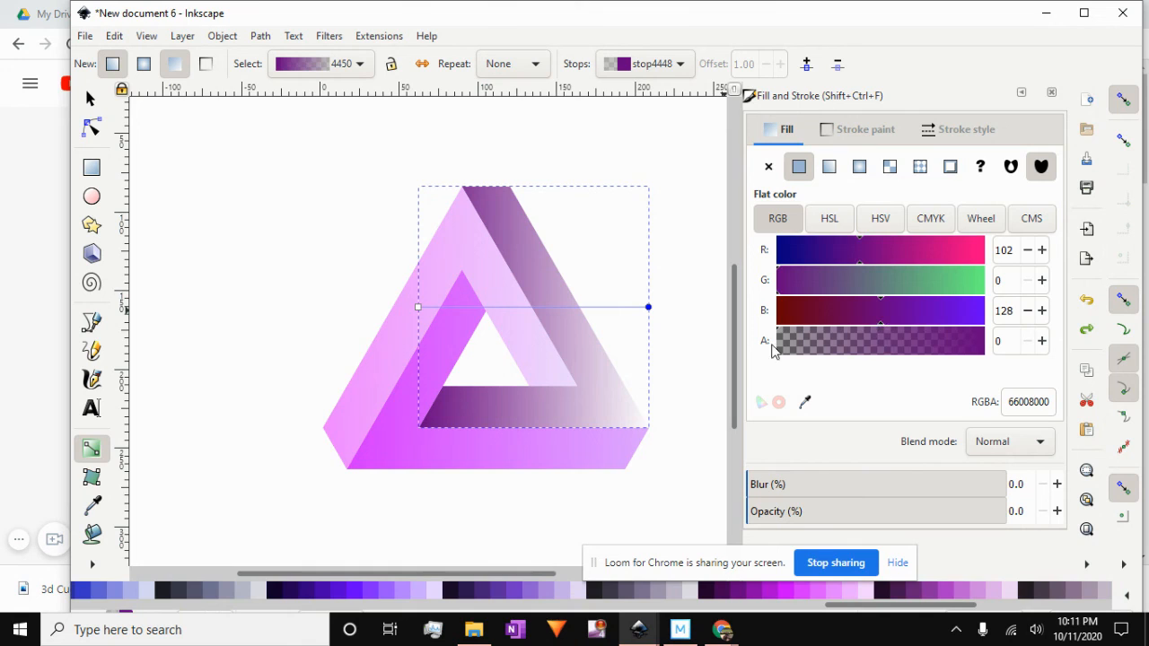
- Set the end stop of the dark purple side's gradient to alpha 100, red 182, green 102, blue 255 (b666ff), and deselect the side
{"action": "left_click_drag", "start_coordinate": [780, 347], "coordinate": [993, 358]}
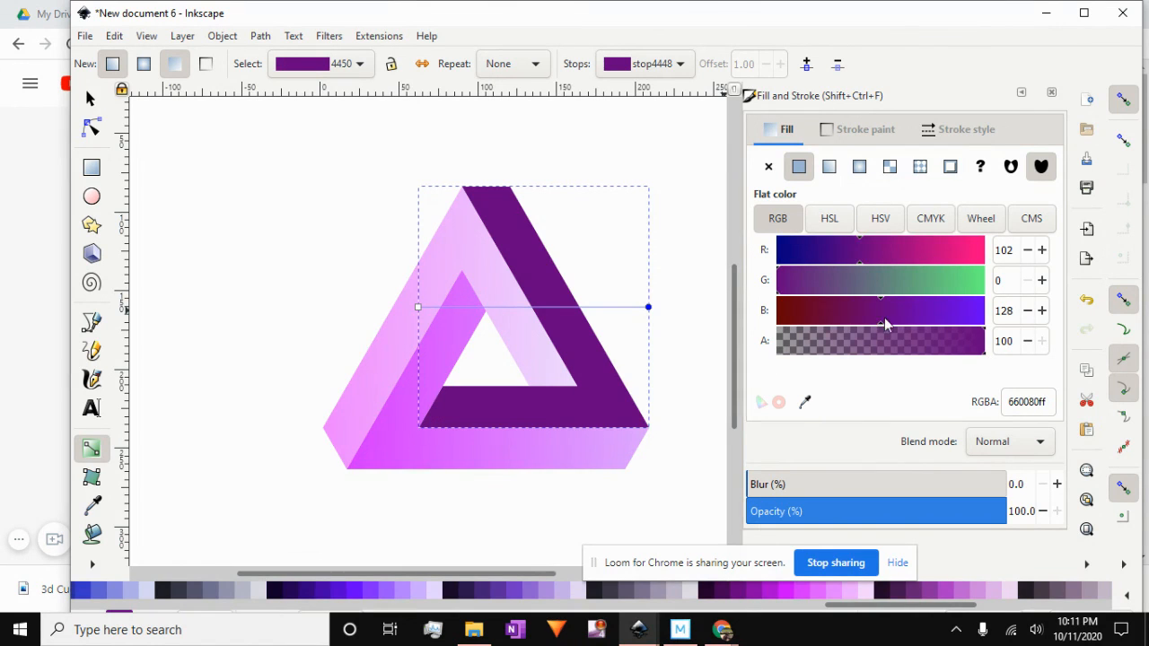
{"action": "left_click_drag", "start_coordinate": [891, 326], "coordinate": [988, 326]}
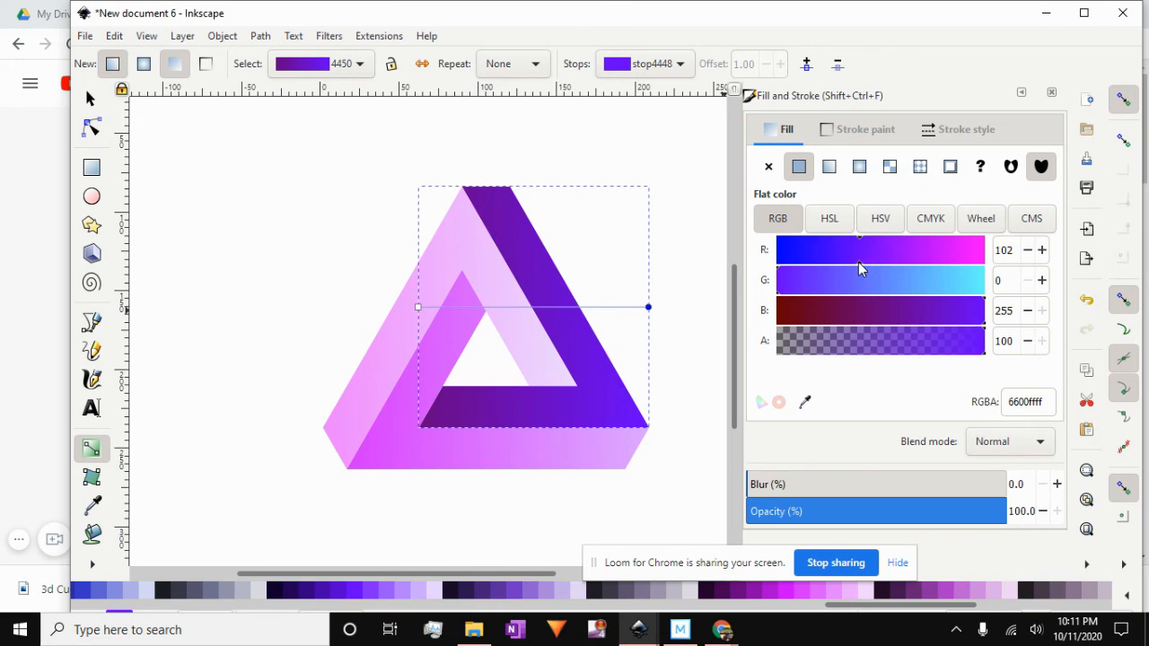
{"action": "left_click", "coordinate": [787, 287]}
{"action": "left_click_drag", "start_coordinate": [812, 296], "coordinate": [864, 306]}
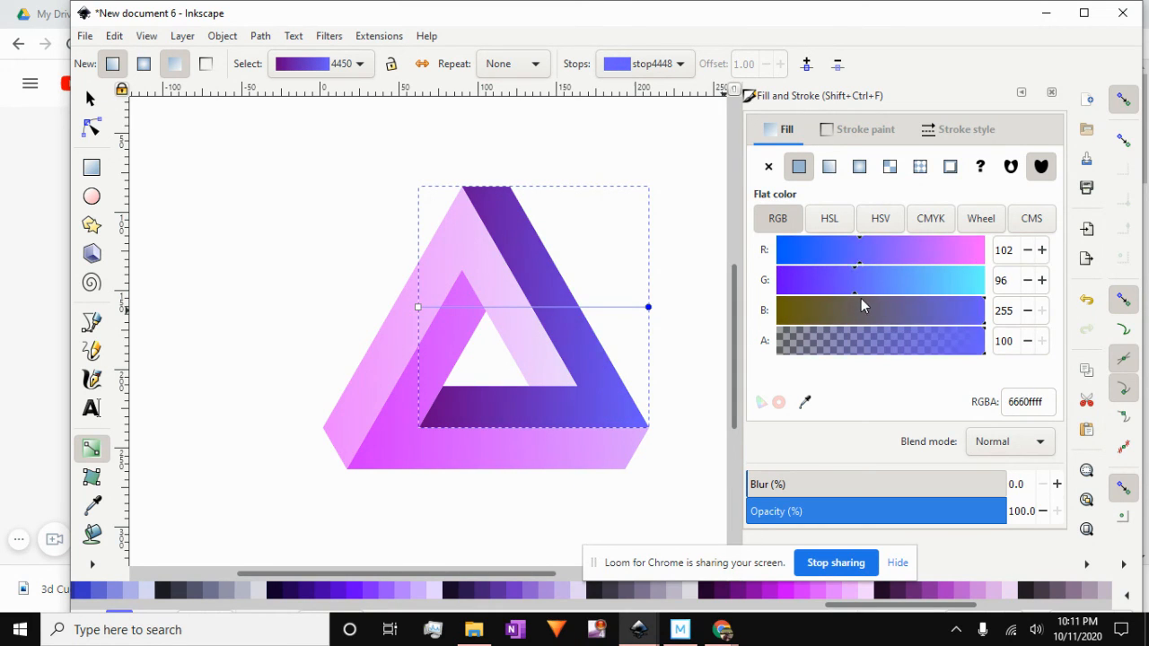
{"action": "left_click_drag", "start_coordinate": [879, 264], "coordinate": [927, 264]}
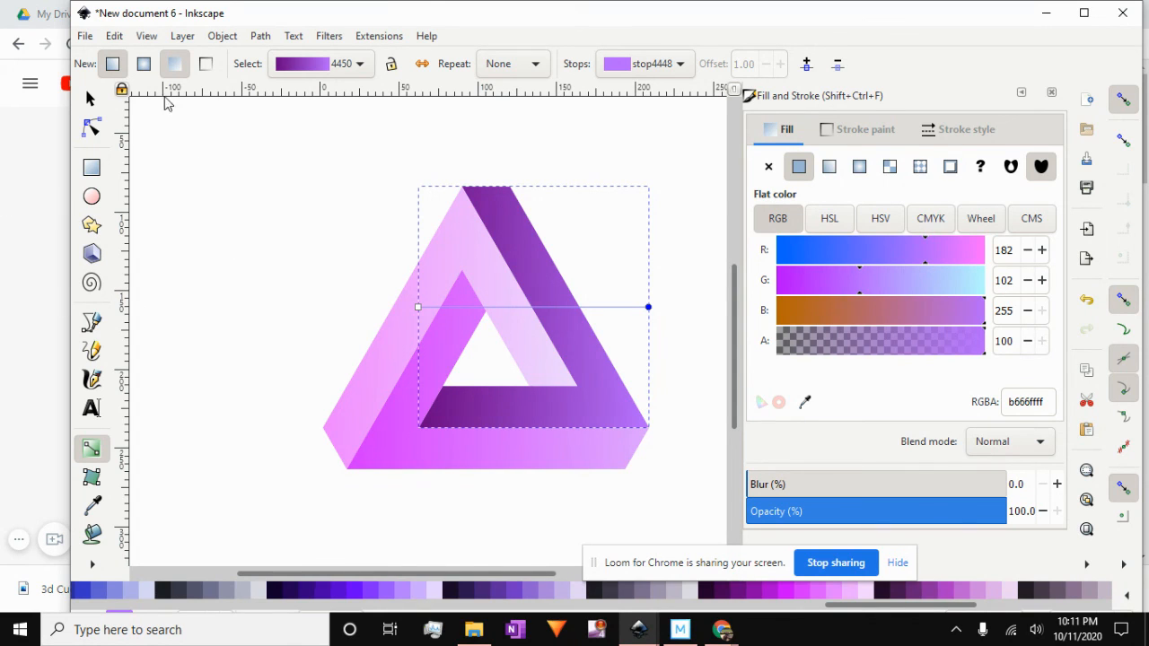
{"action": "left_click", "coordinate": [91, 97]}
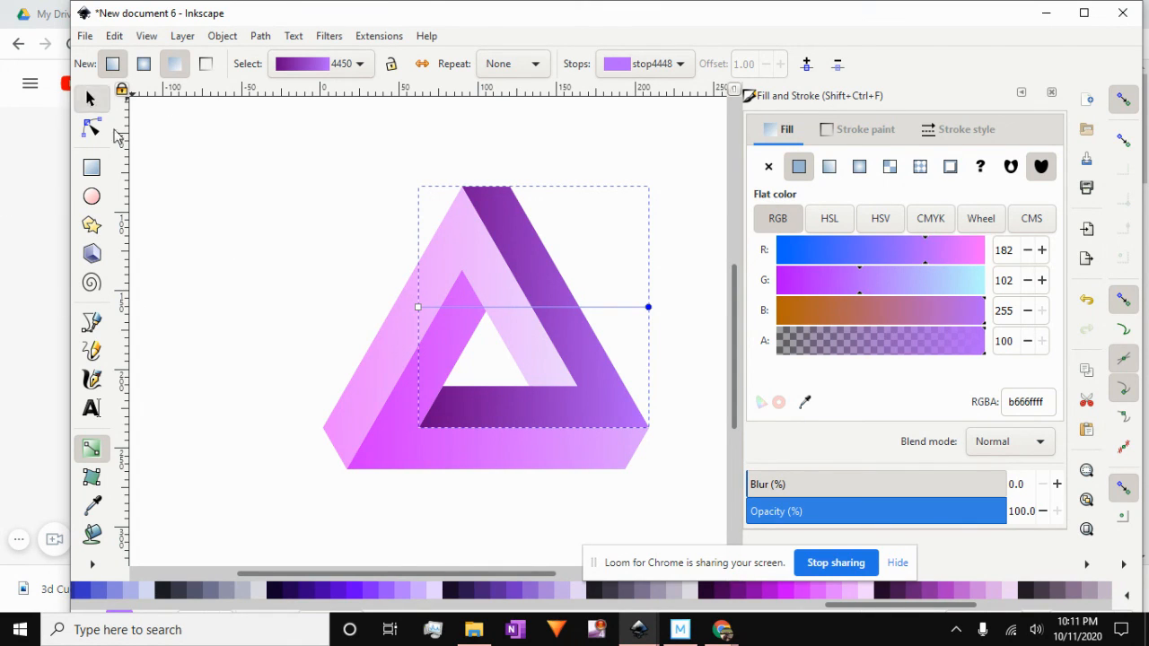
{"action": "left_click", "coordinate": [301, 229]}
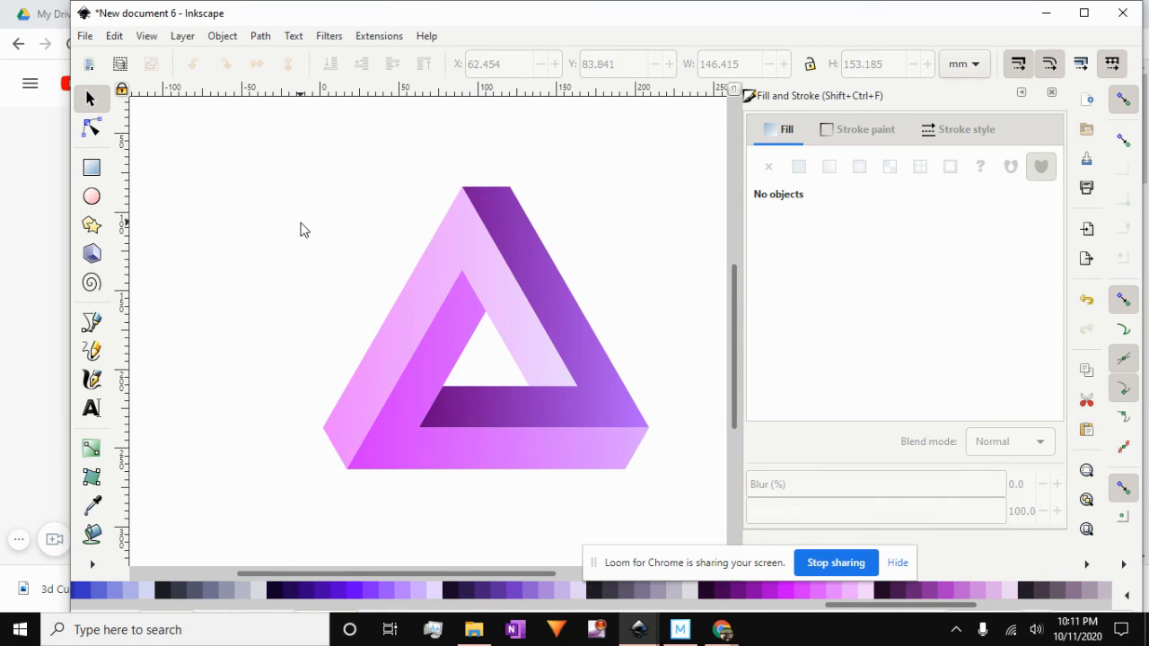
- Open the file commands for the triangle document
{"action": "left_click", "coordinate": [85, 37]}
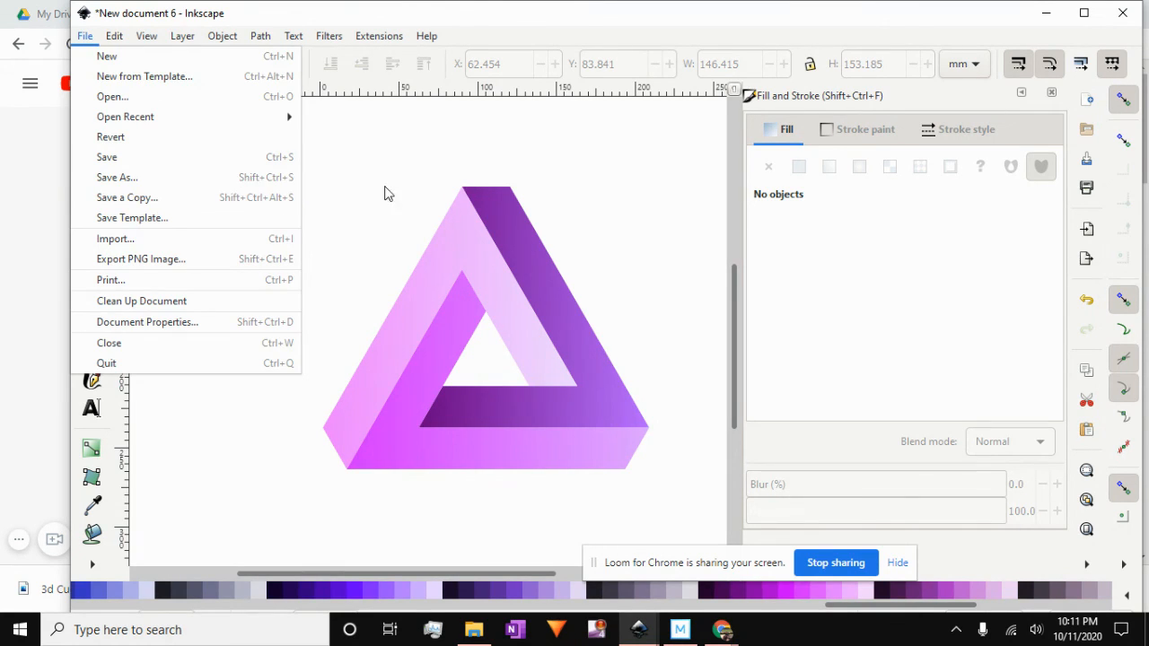